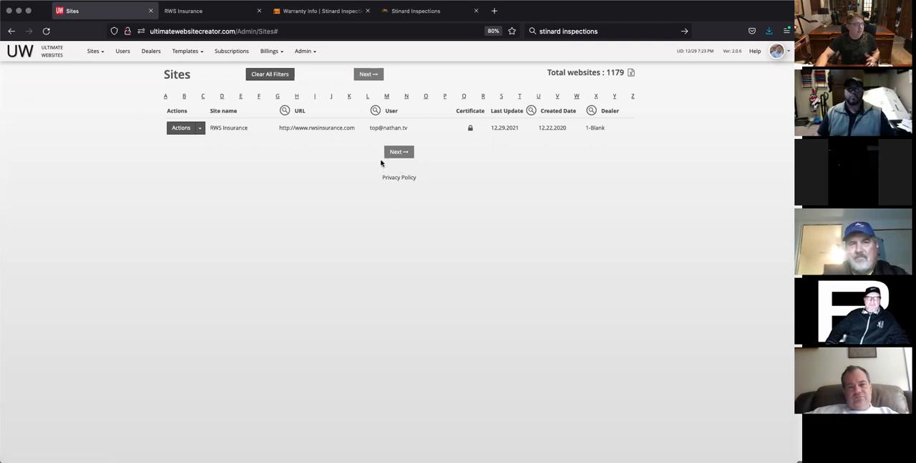
Step: Open the RWS Insurance site in the website editor and look over its home page
click(201, 129)
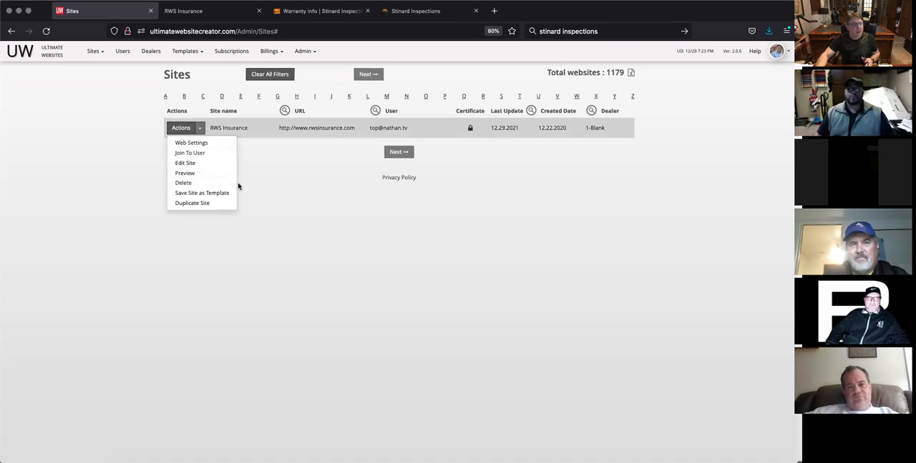
click(189, 164)
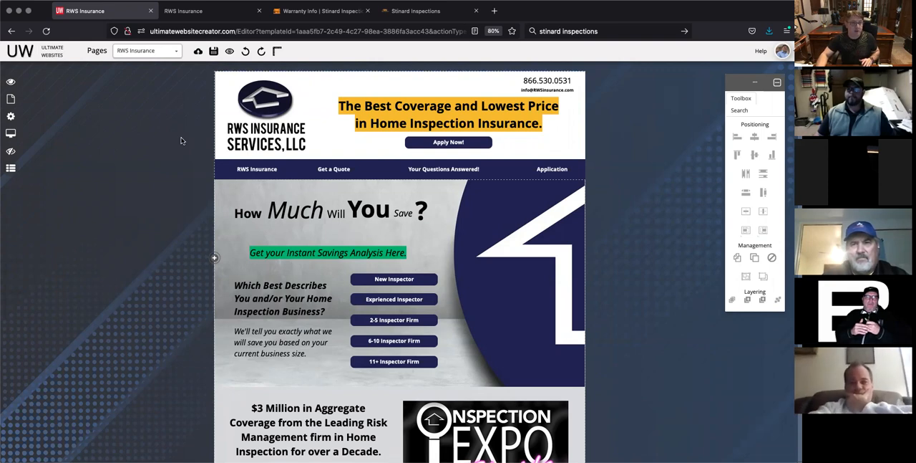
scroll(167, 164, down, 2)
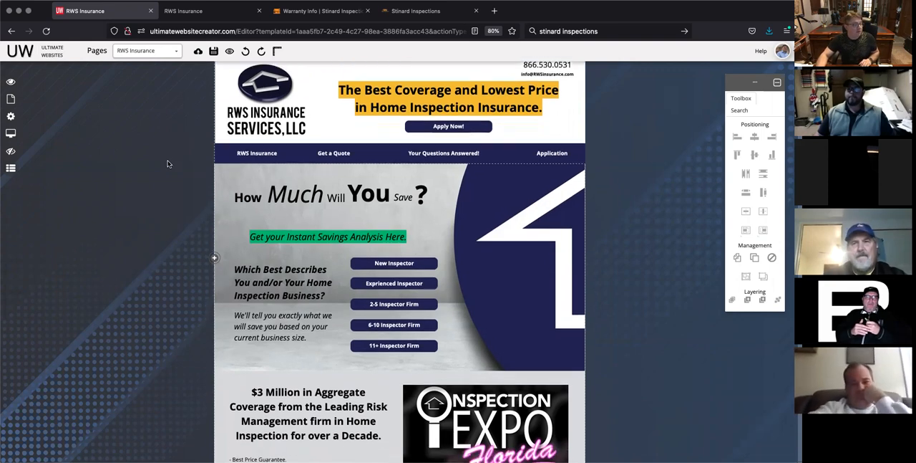
scroll(168, 163, down, 1)
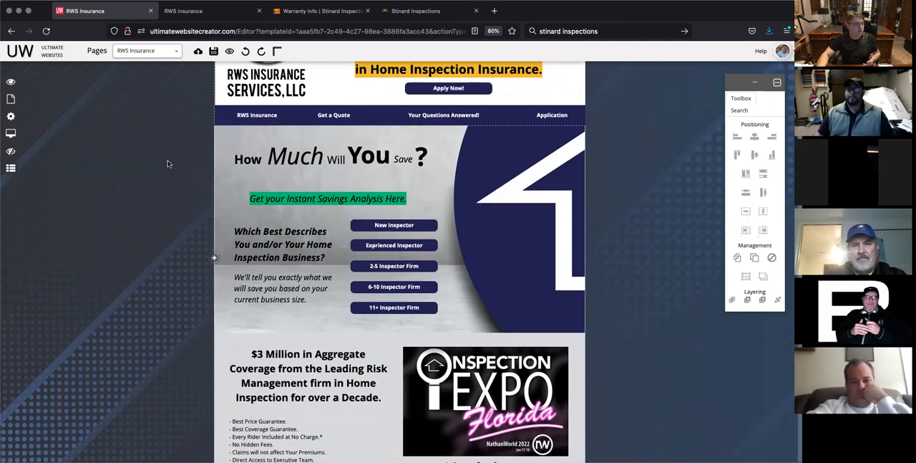
scroll(167, 163, up, 3)
Step: Switch to the live RWS Insurance site and examine its home page and the Experienced Inspector quote page
click(187, 10)
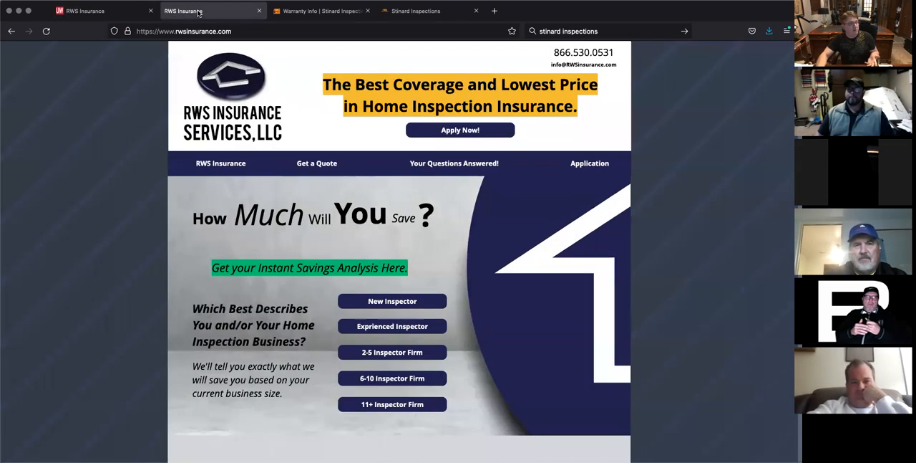
click(115, 11)
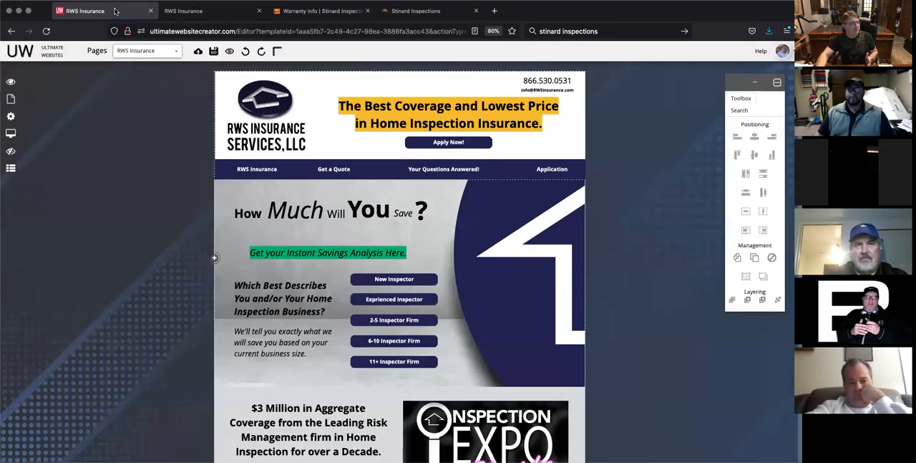
click(217, 11)
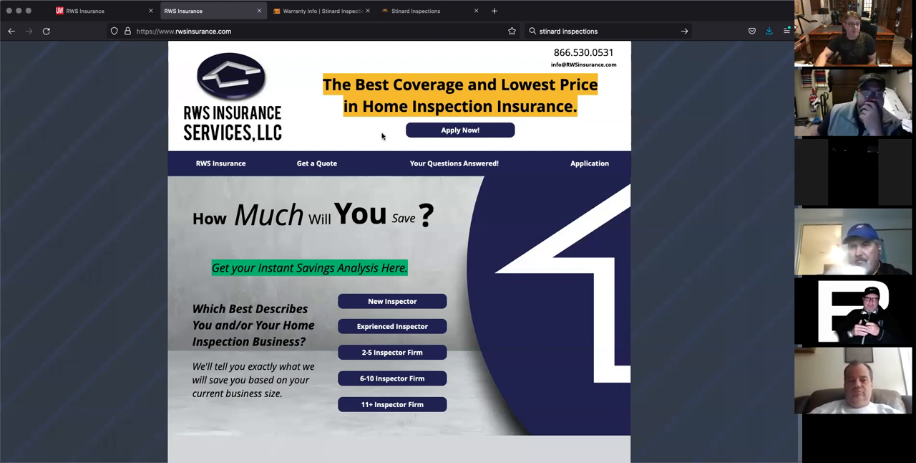
mouse_move(454, 164)
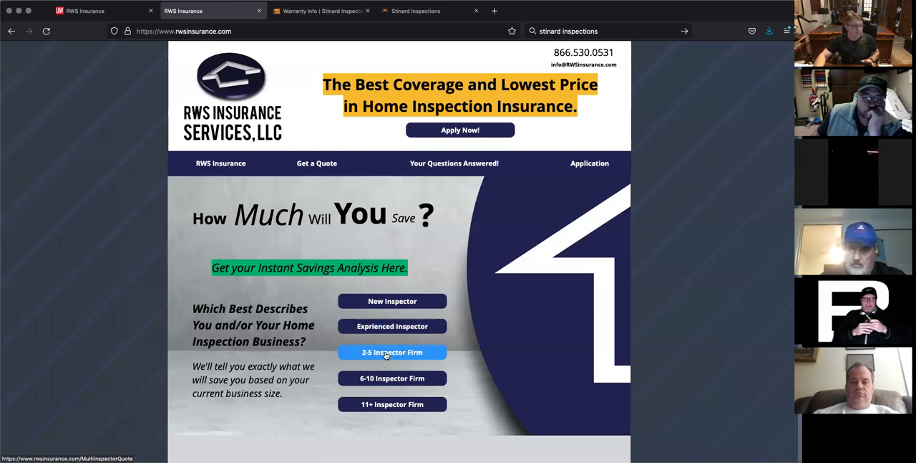
click(393, 327)
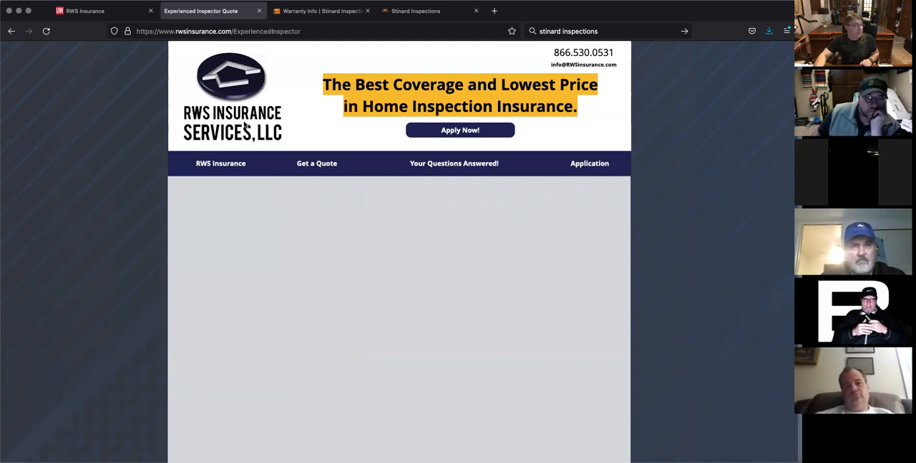
mouse_move(315, 164)
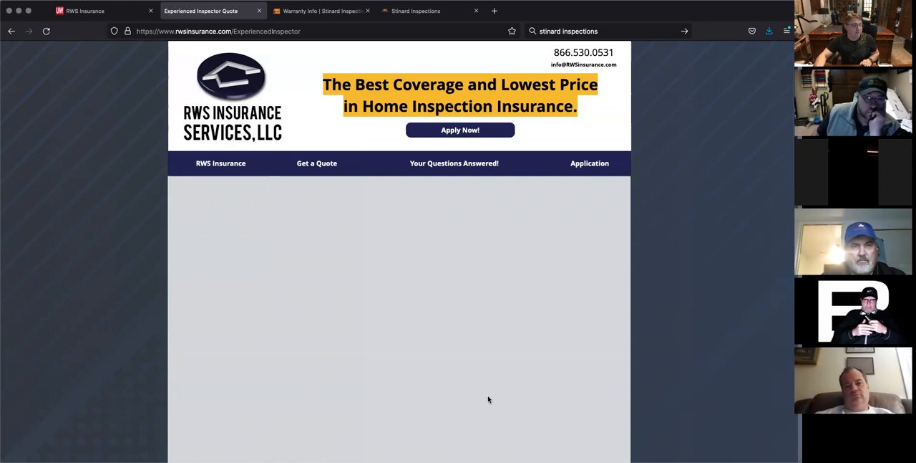
scroll(487, 399, down, 5)
scroll(488, 399, up, 5)
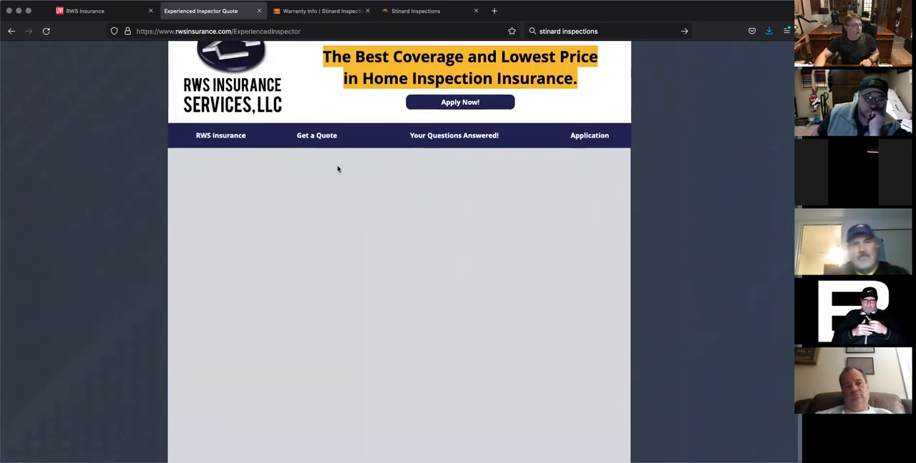
Step: Go back to the live home page and view the quote page for 6-10 inspector firms
click(9, 32)
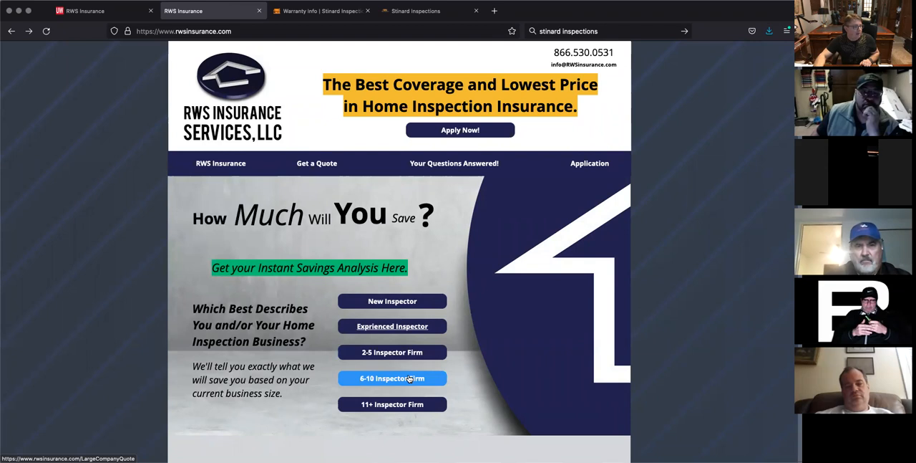
click(386, 378)
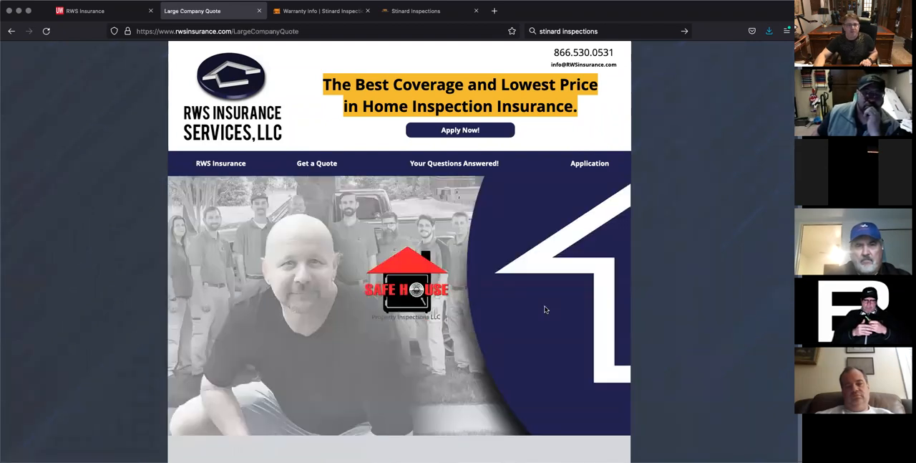
scroll(545, 309, down, 1)
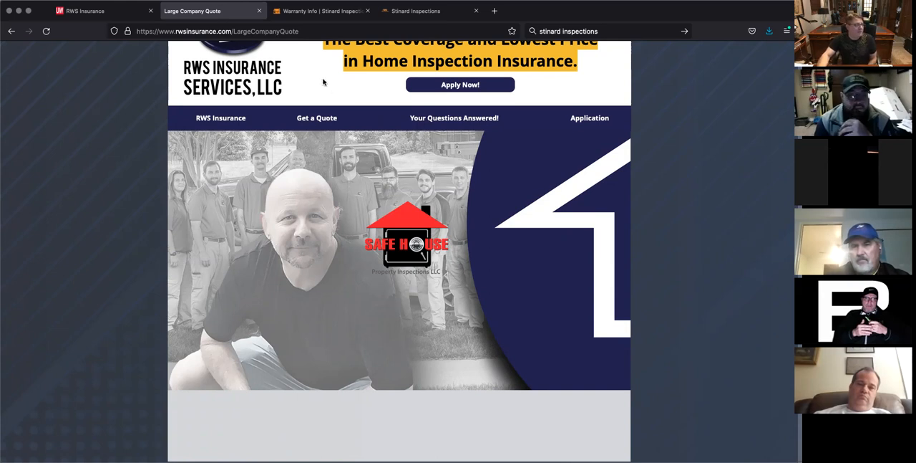
Step: View the Multi Inspector Quote page and follow its Accutech Home Inspections logo to that company's website
mouse_move(320, 117)
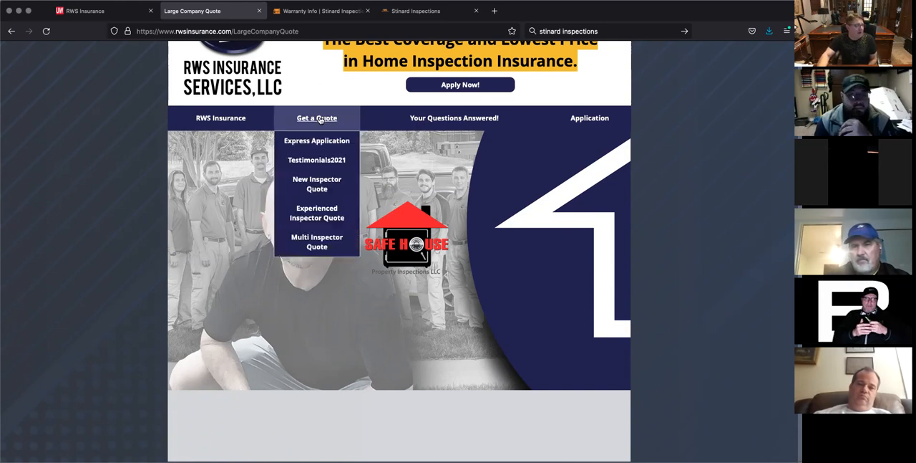
click(324, 242)
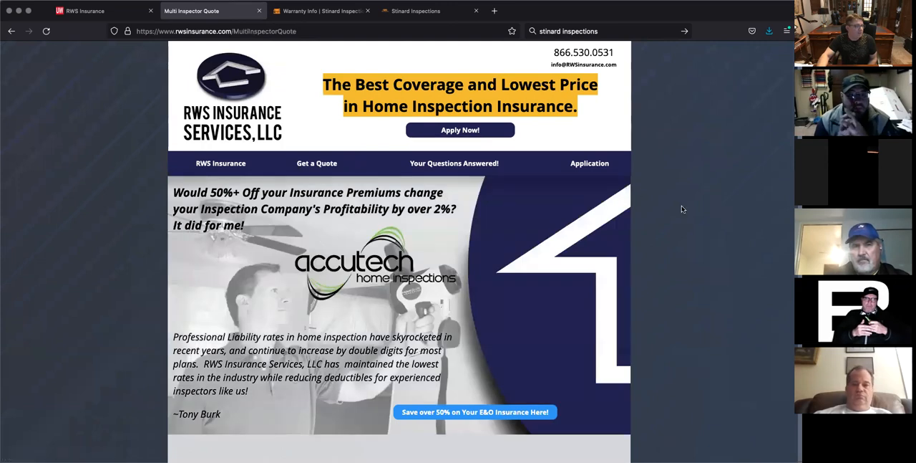
scroll(682, 207, down, 2)
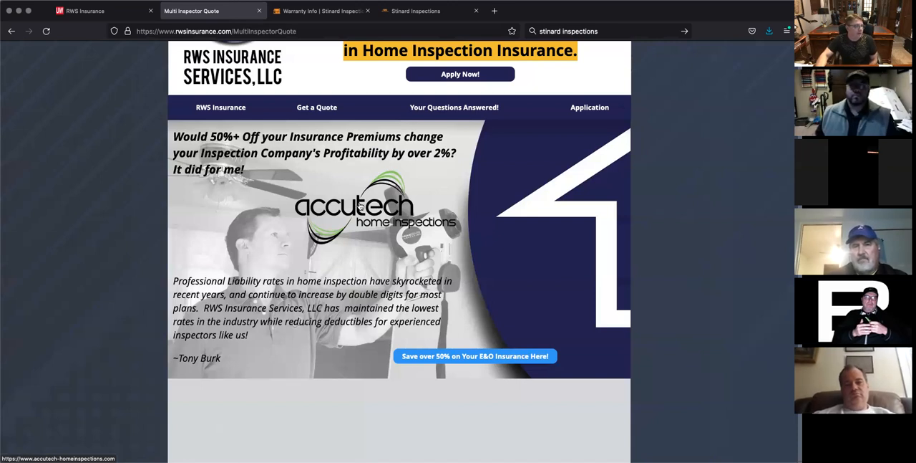
click(361, 207)
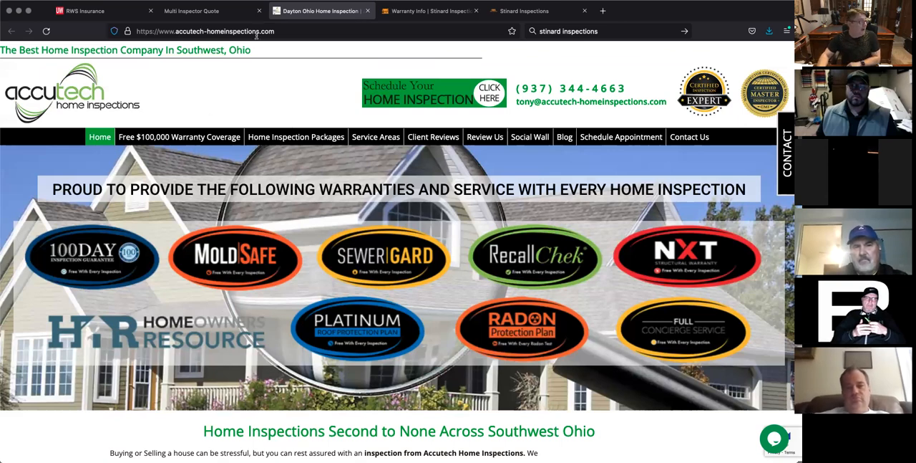
Step: Return to the live RWS Insurance site and view the Experienced Inspector Quote page
click(215, 12)
mouse_move(316, 108)
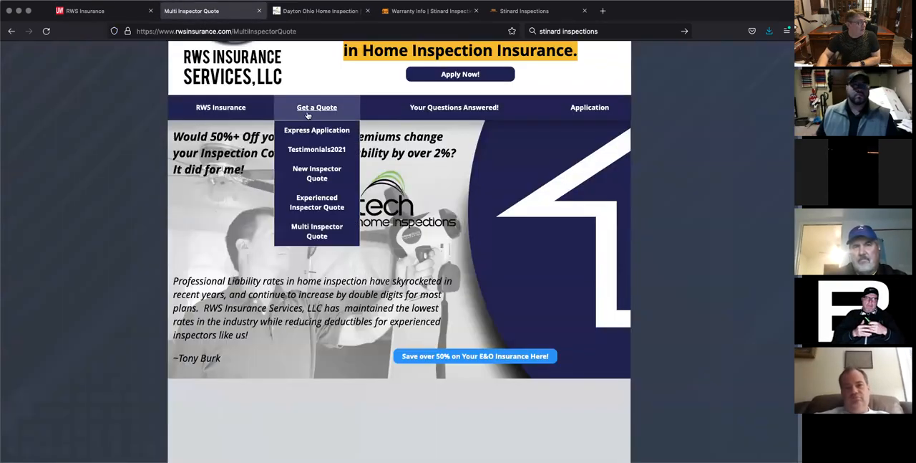
click(330, 203)
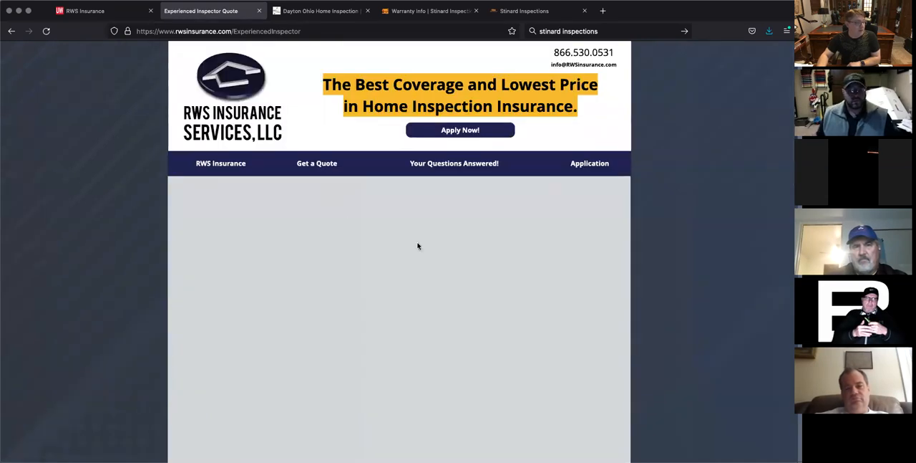
scroll(418, 246, down, 1)
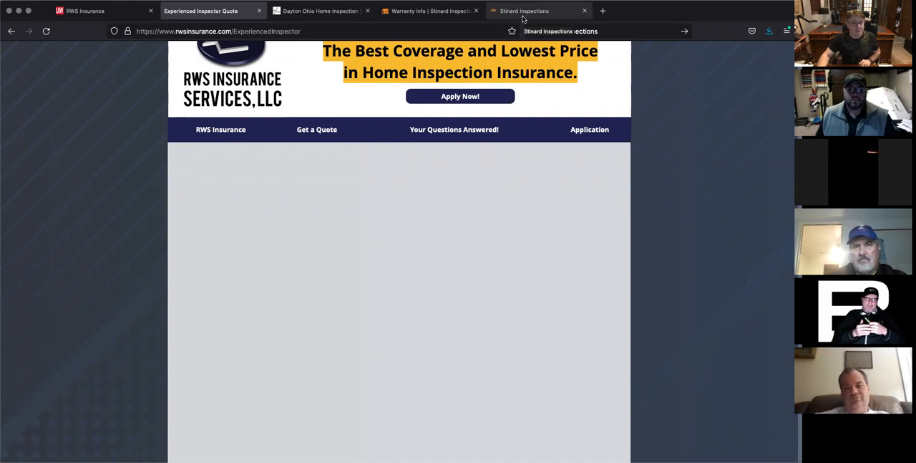
Step: Review the Warranty Info page of the Stinard Inspections website, including the warranties included with every inspection
click(438, 11)
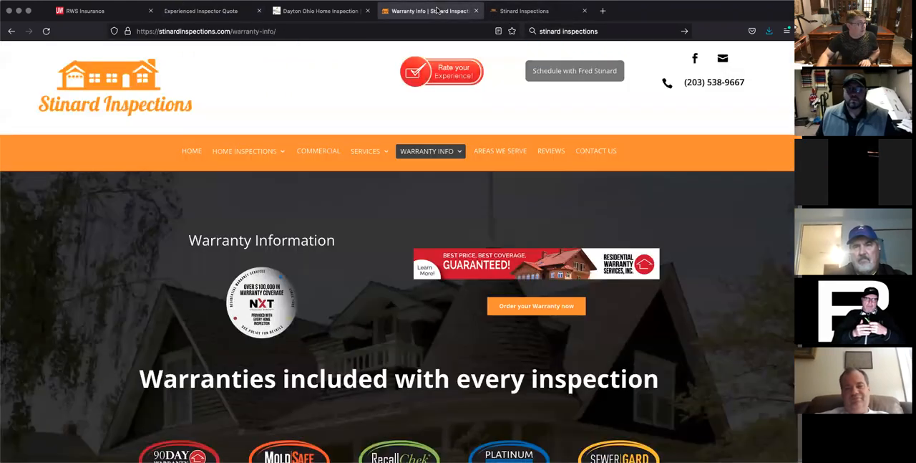
scroll(606, 144, down, 1)
scroll(607, 144, up, 1)
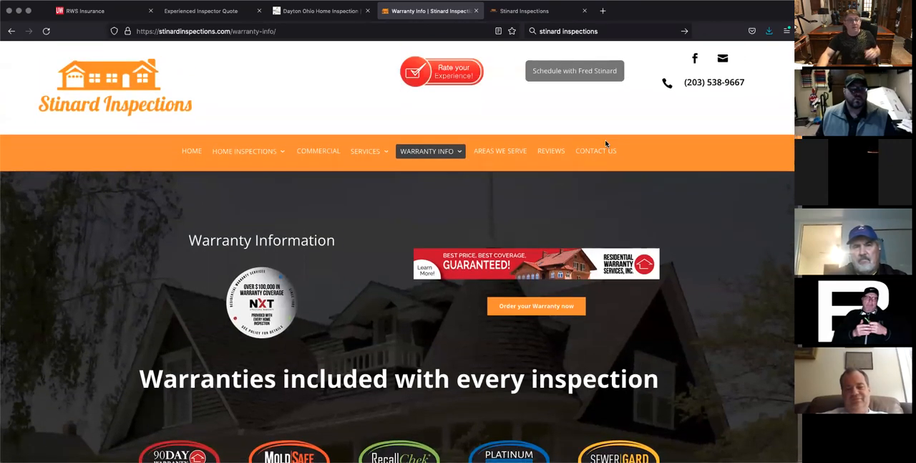
scroll(605, 144, down, 5)
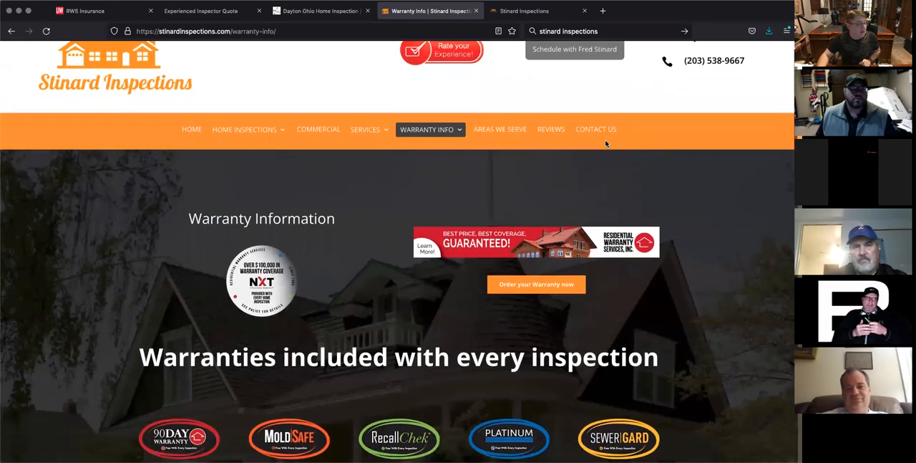
scroll(605, 143, down, 1)
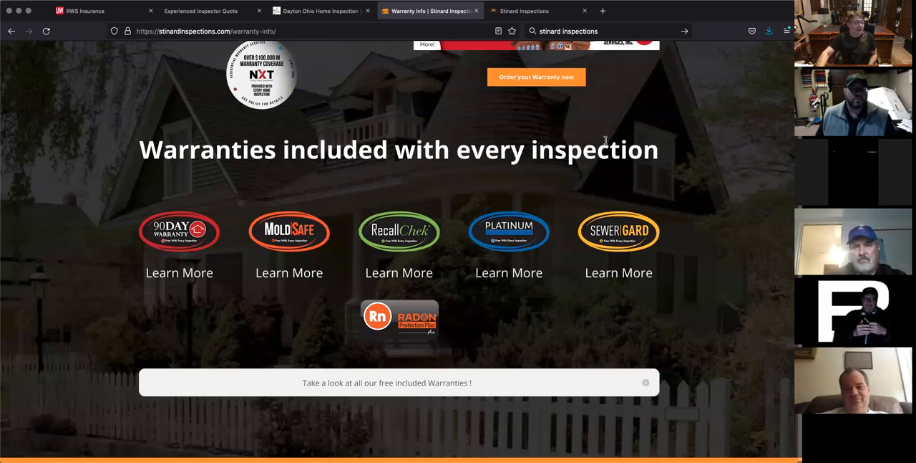
scroll(623, 230, up, 6)
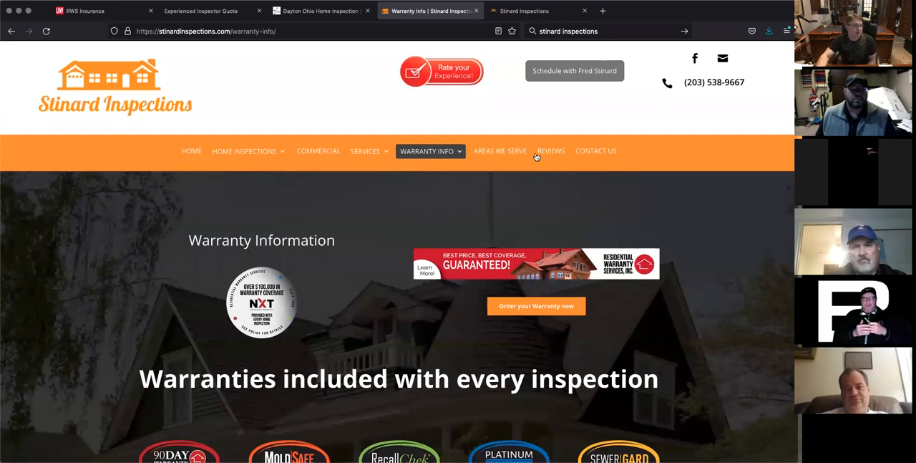
Step: Return to the website editor and open the Experienced Inspector Quote page under Get a Quote for editing
click(114, 14)
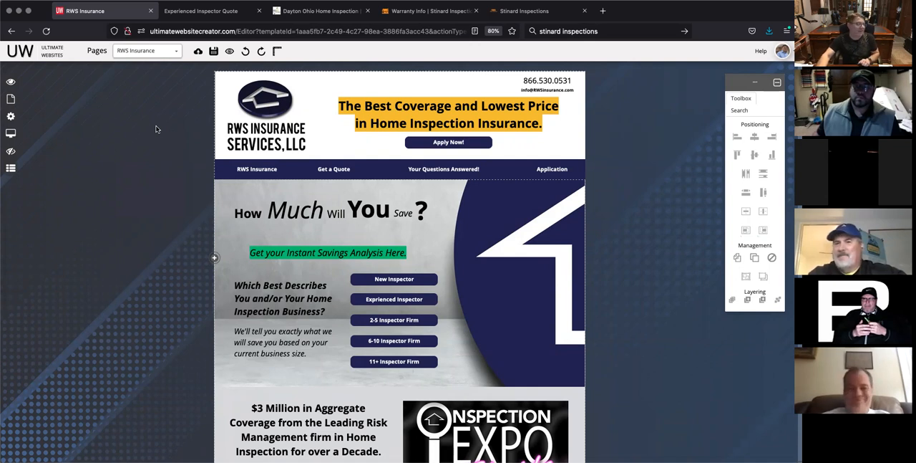
click(175, 53)
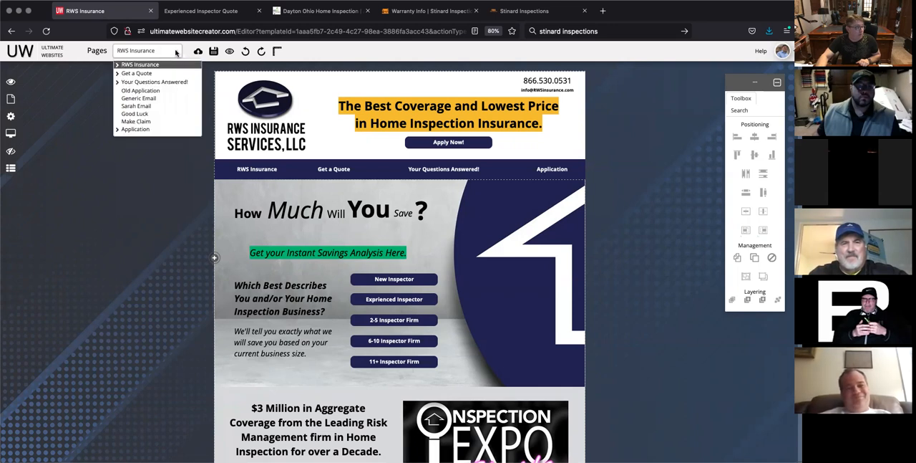
click(118, 73)
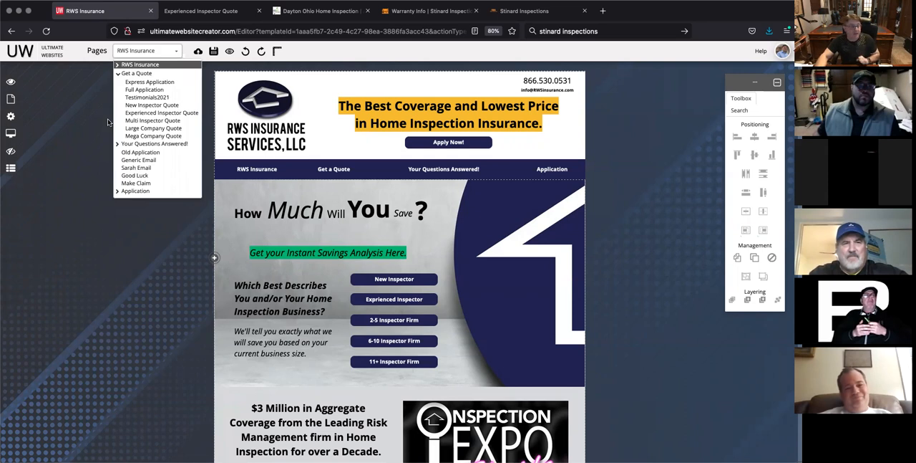
click(170, 113)
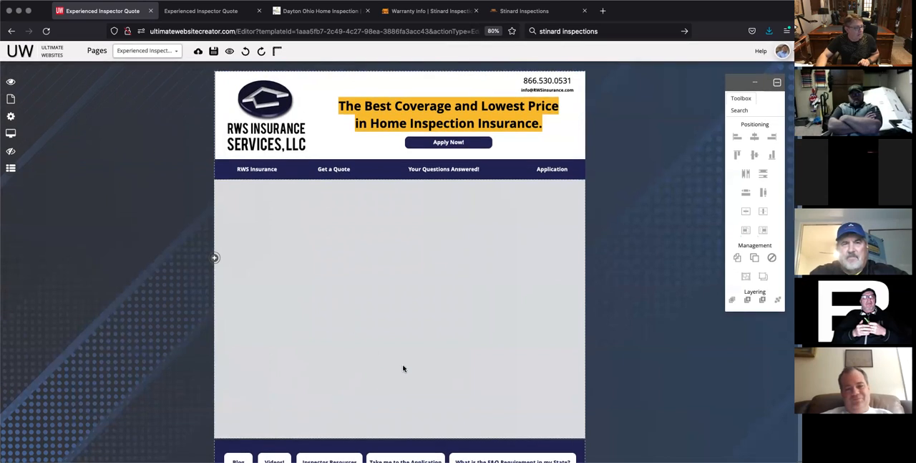
Step: Extend the blank content section of the Experienced Inspector Quote page downward in two stages, moving the footer lower
scroll(403, 368, down, 2)
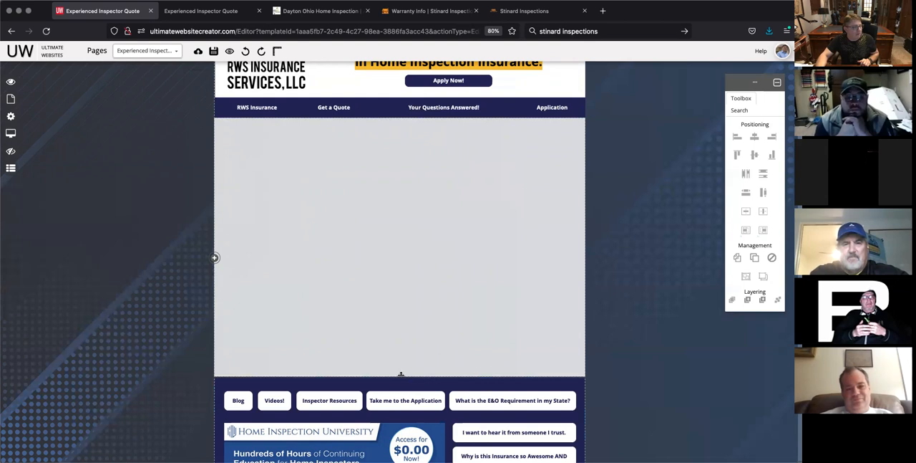
drag(401, 374, 410, 437)
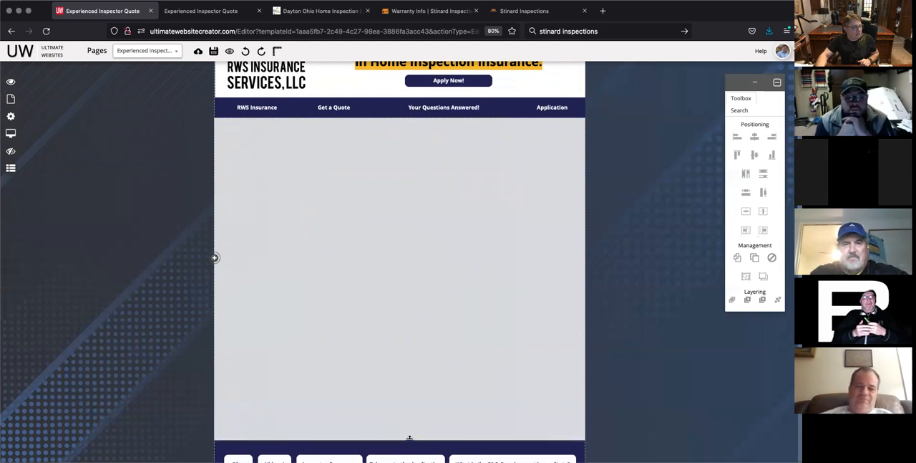
scroll(415, 335, down, 3)
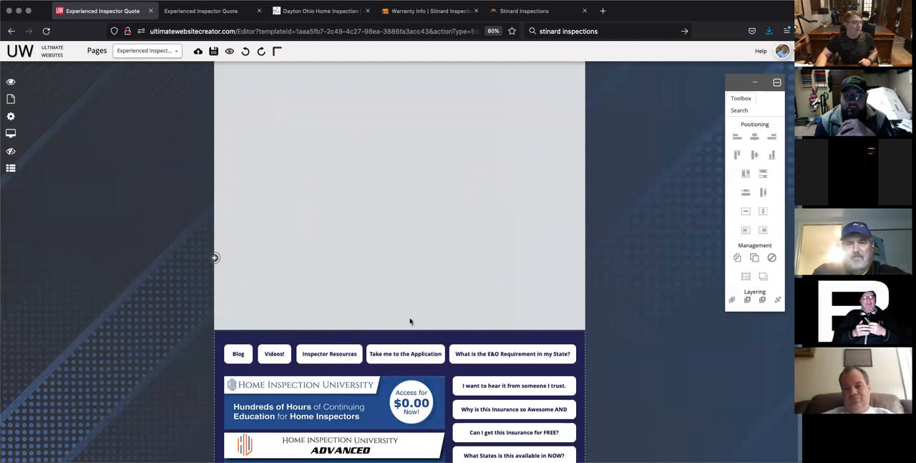
drag(404, 328, 405, 396)
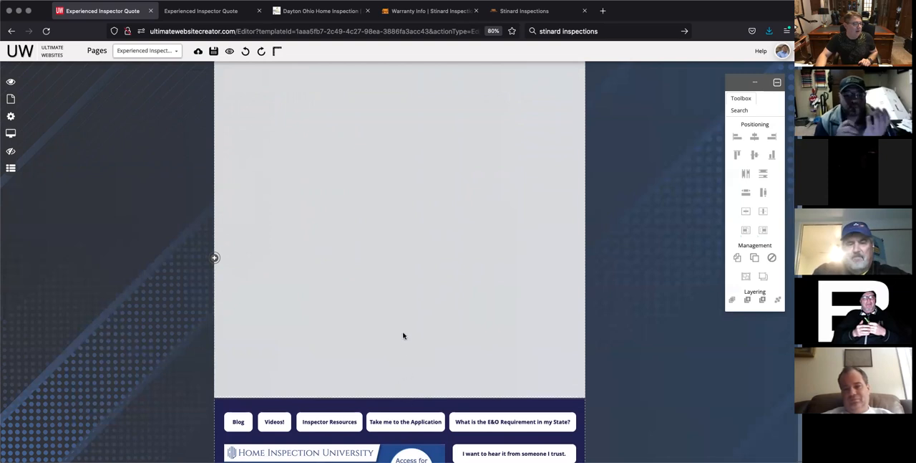
scroll(403, 334, up, 3)
scroll(403, 333, up, 2)
scroll(403, 334, down, 3)
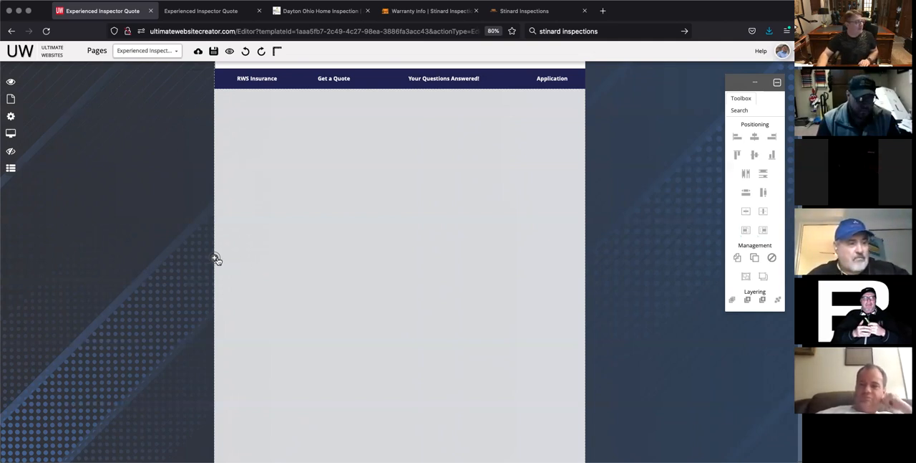
Step: Insert an image placeholder into the blank content section and move it higher, closer to the navigation bar
click(214, 259)
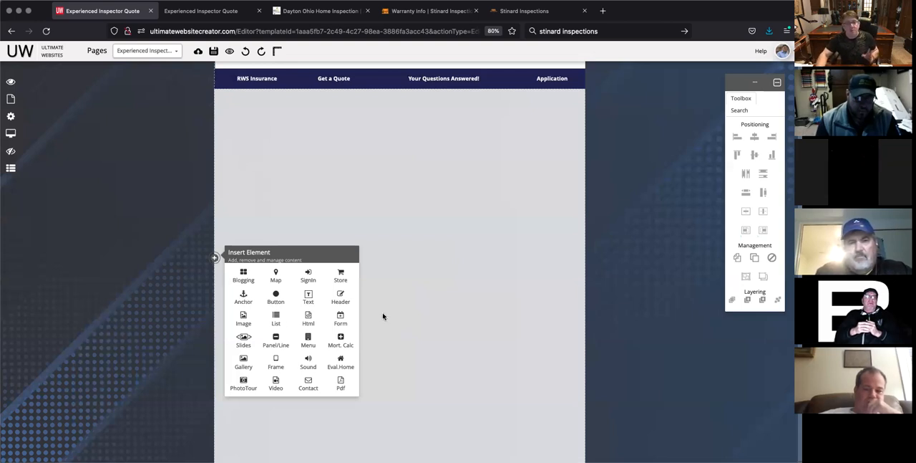
click(243, 319)
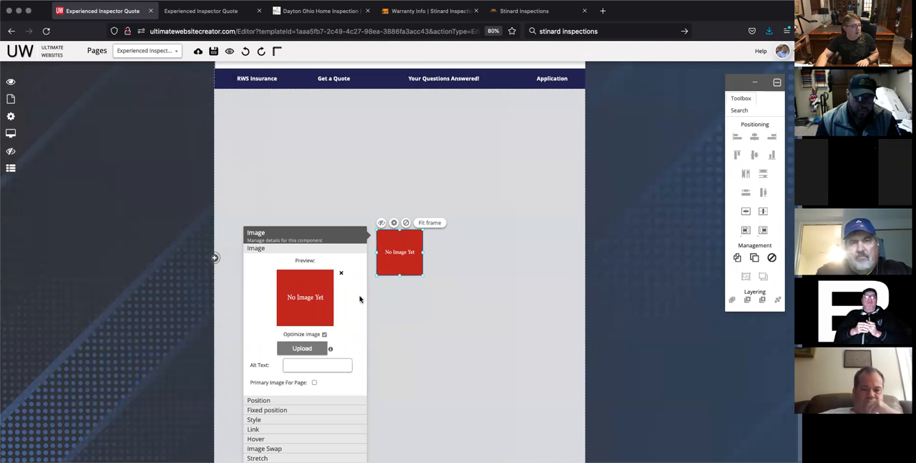
click(427, 332)
click(403, 264)
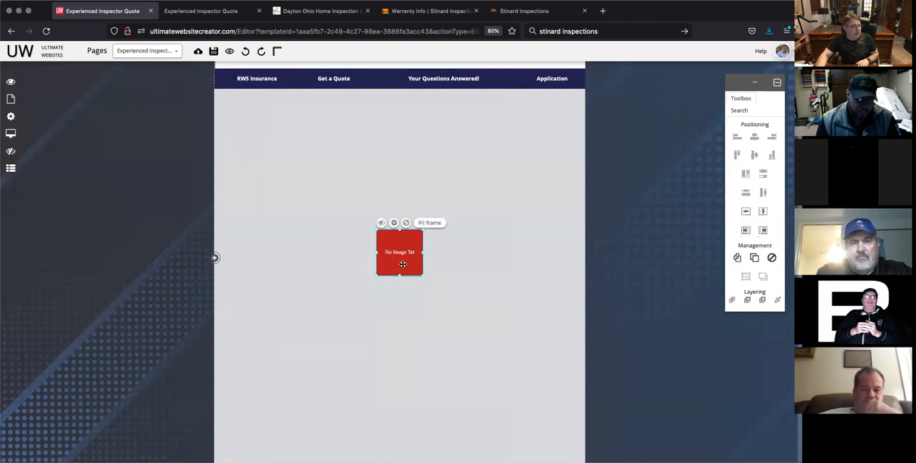
drag(408, 265, 409, 194)
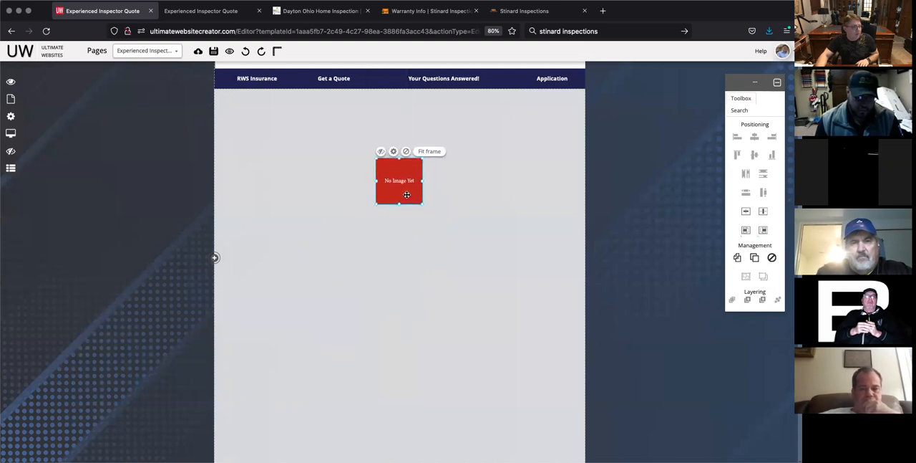
click(415, 237)
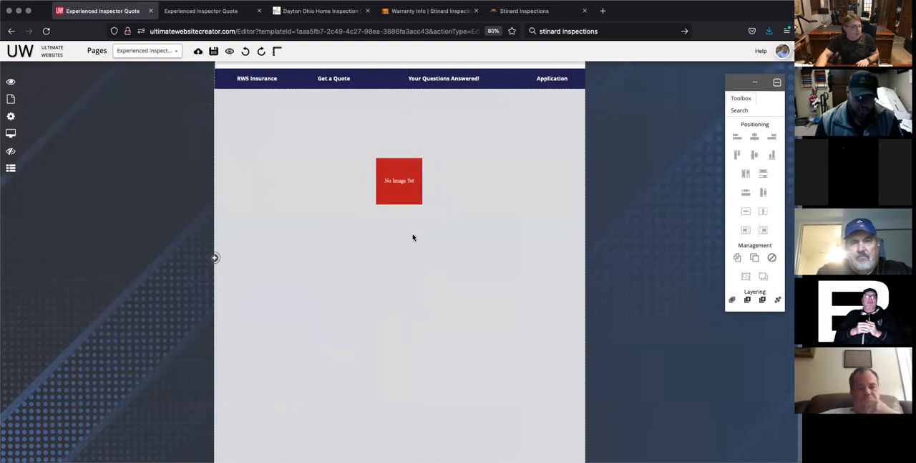
Step: Enlarge the image placeholder to about twice its width and height and place it near the left edge of the content section
click(403, 189)
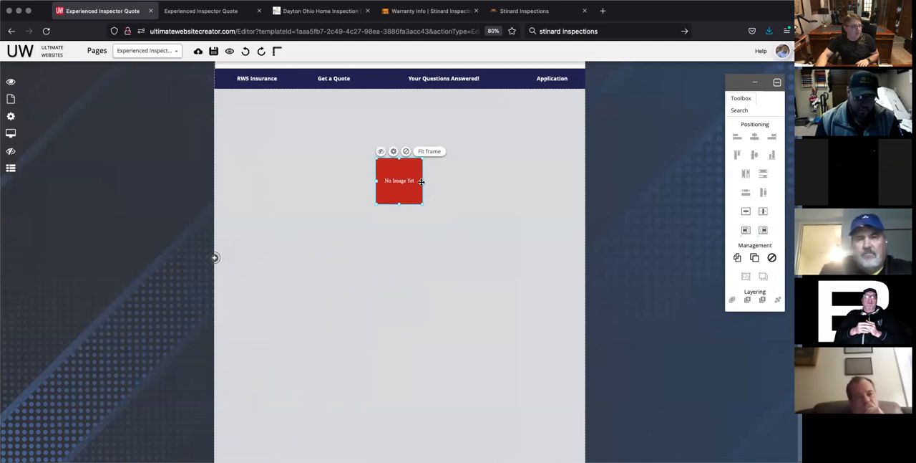
drag(421, 182, 477, 190)
drag(435, 231, 315, 239)
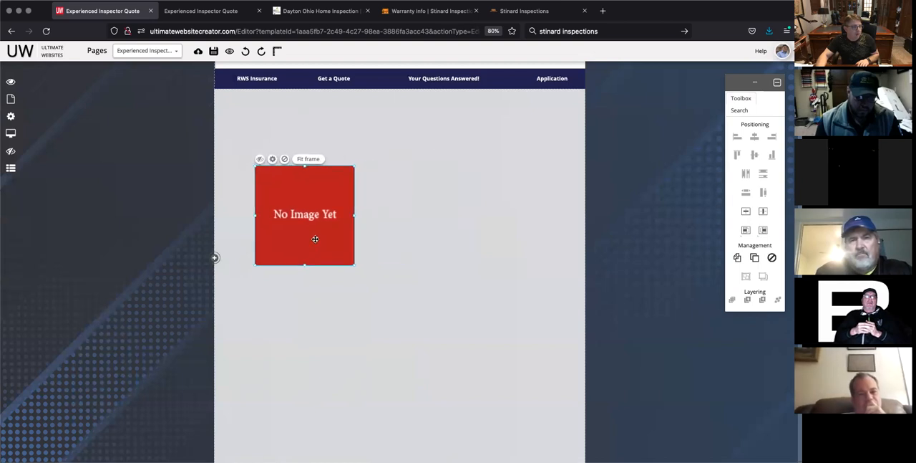
Step: Move the image placeholder into the page header and return it to the content section below the navigation bar
scroll(426, 213, up, 3)
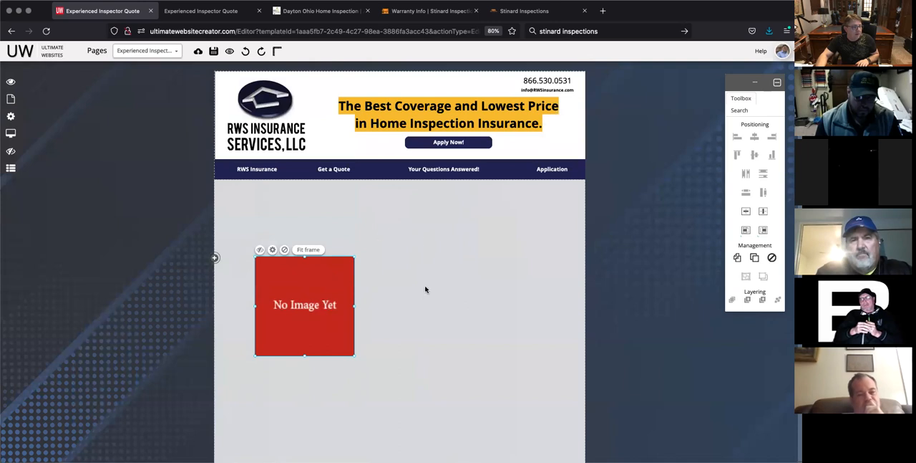
drag(331, 281, 384, 211)
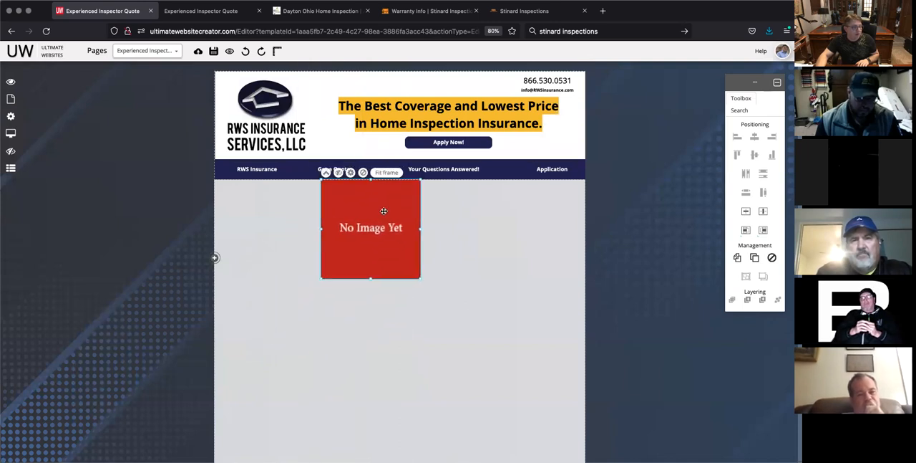
click(326, 174)
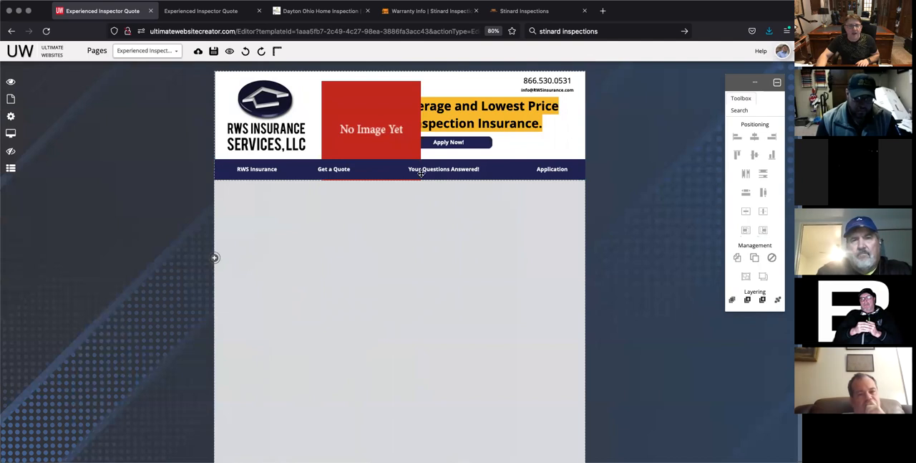
click(390, 124)
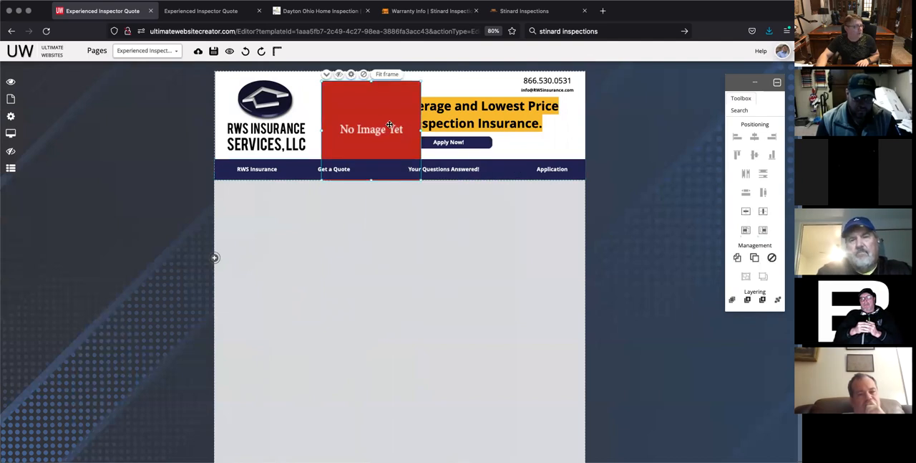
click(327, 75)
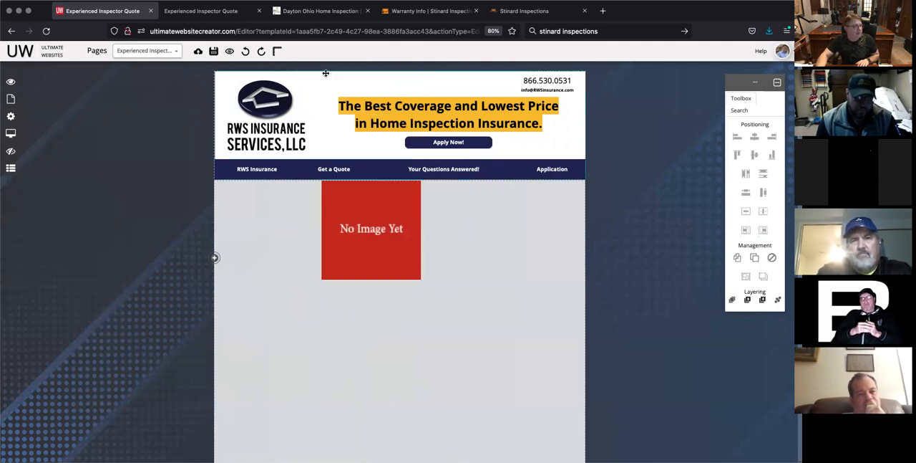
drag(391, 215, 410, 280)
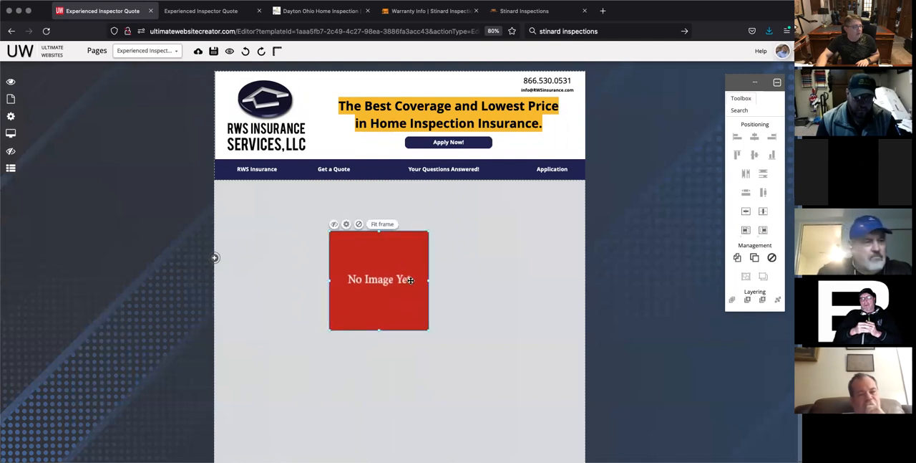
click(346, 225)
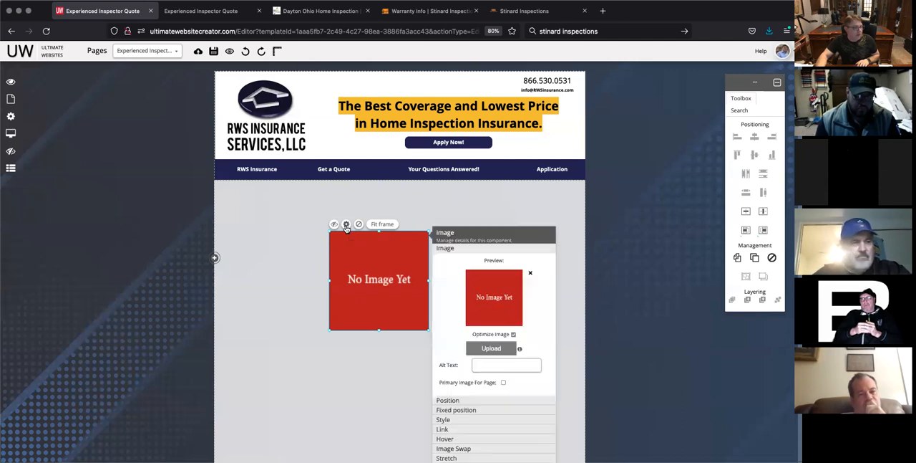
scroll(432, 325, down, 1)
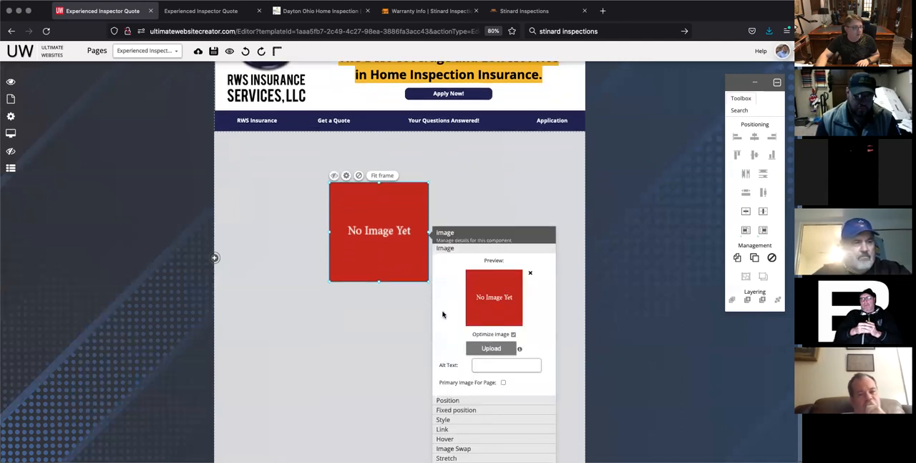
drag(493, 233, 506, 162)
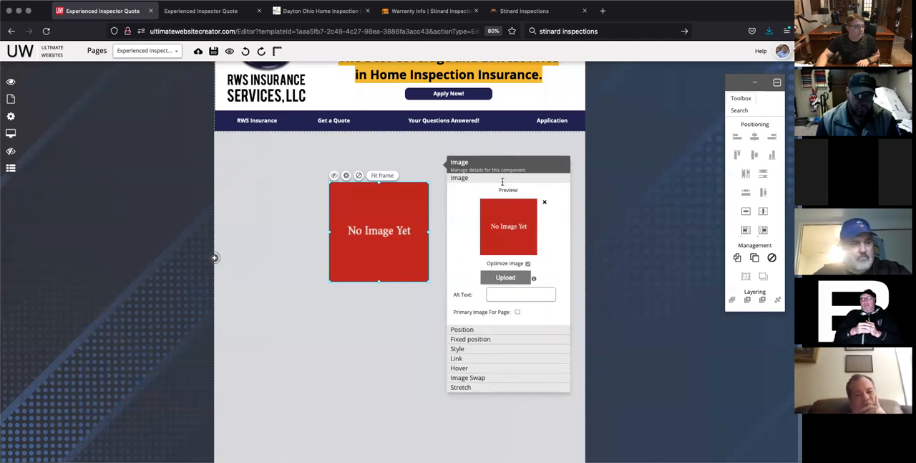
drag(499, 162, 621, 140)
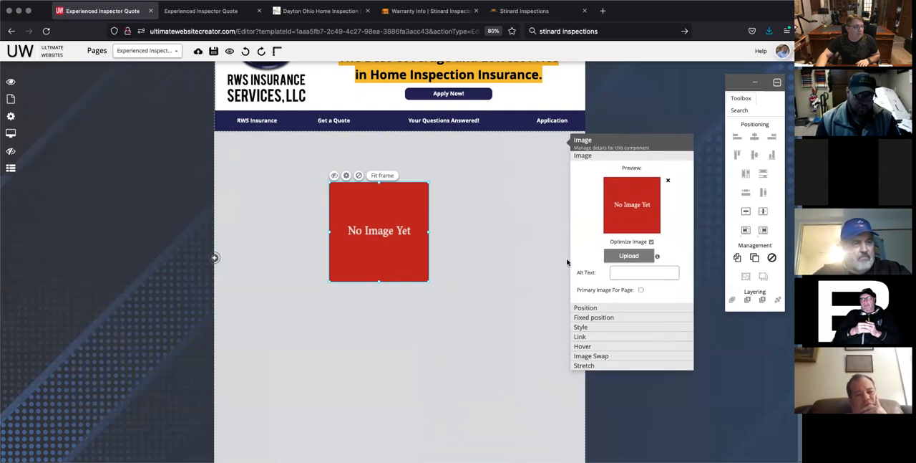
click(495, 292)
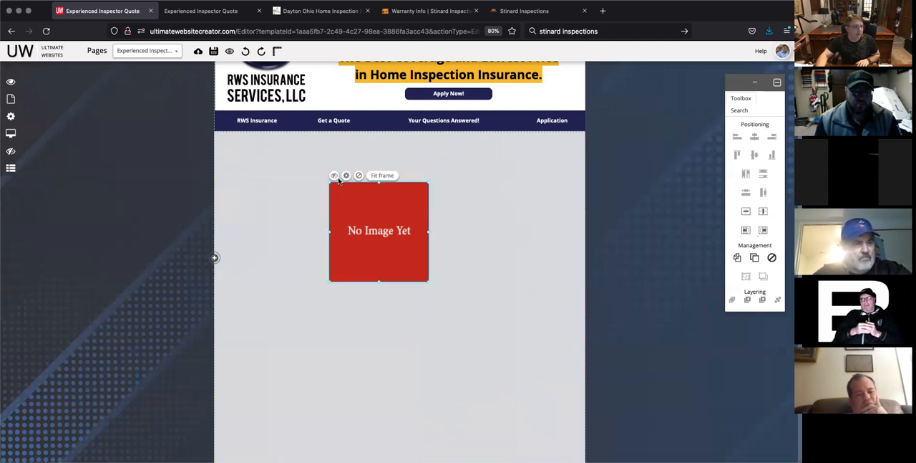
Step: Upload EXPERIENCED.png from the expo folder into the image placeholder
click(346, 176)
drag(494, 191, 612, 144)
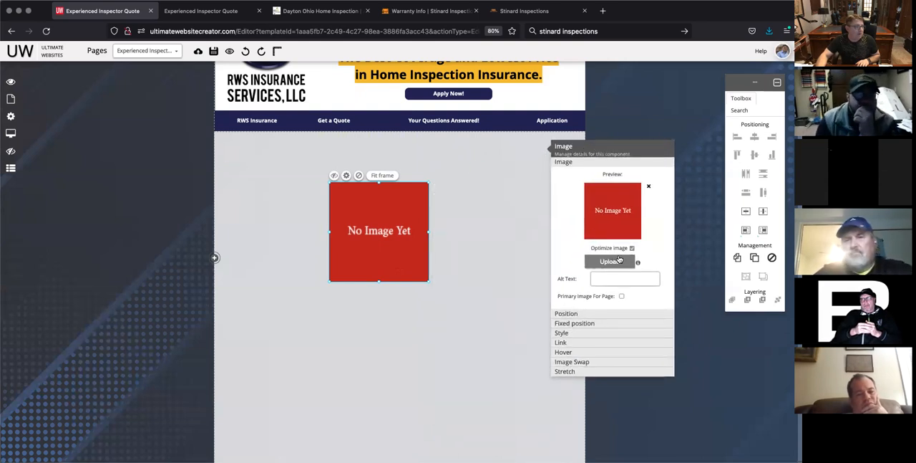
click(617, 260)
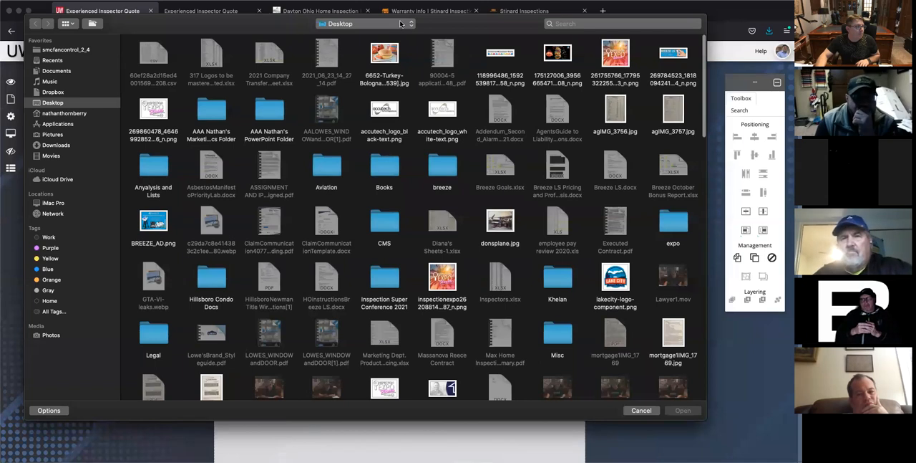
click(401, 24)
click(331, 80)
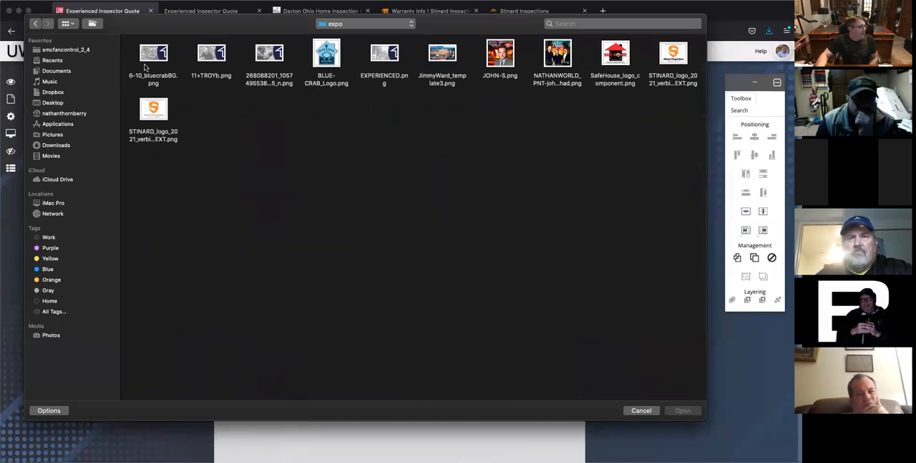
click(270, 55)
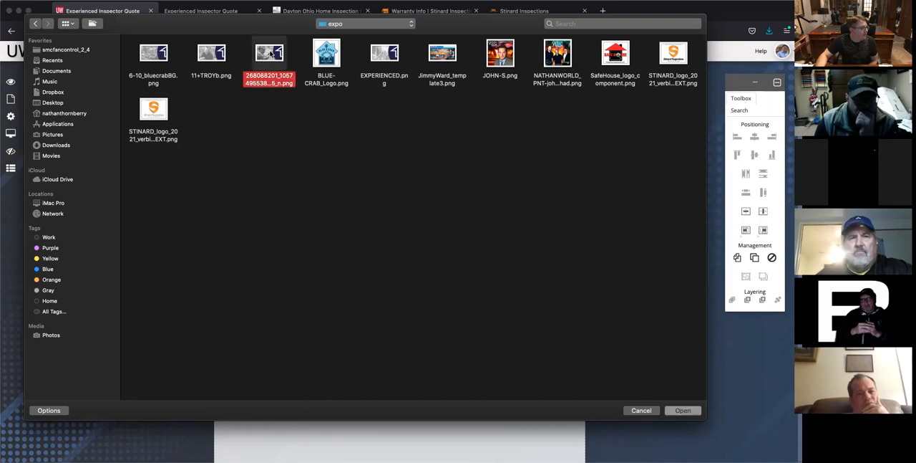
click(393, 54)
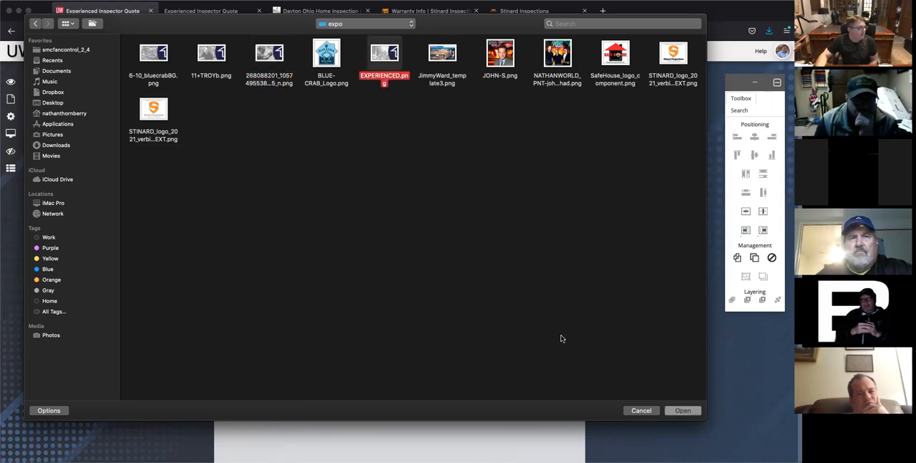
click(683, 410)
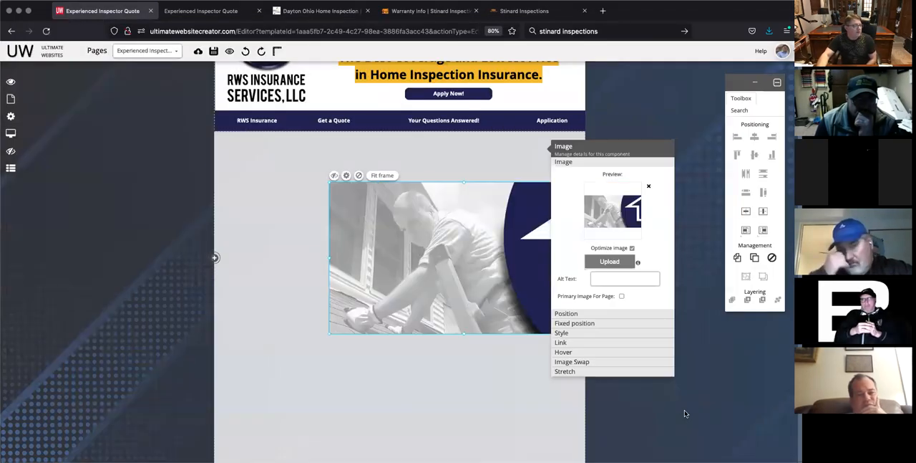
Step: Place the uploaded image directly below the navigation bar at the left page edge and enlarge it to the full content width
drag(451, 274, 345, 206)
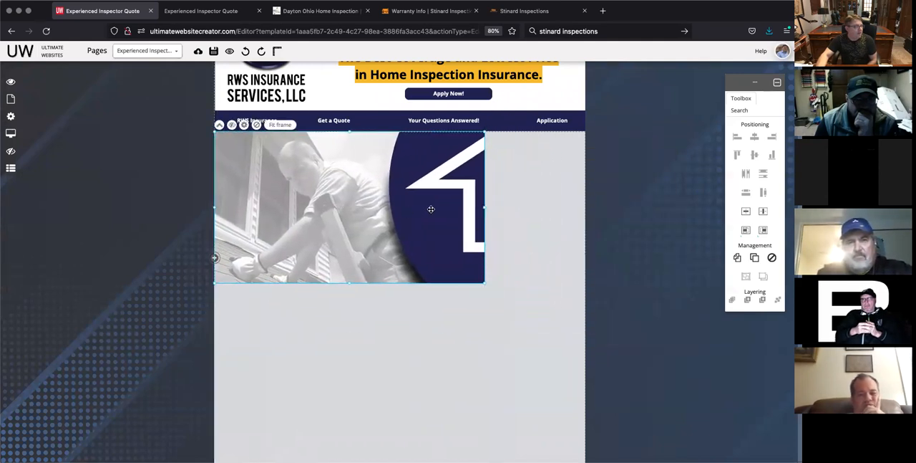
drag(485, 206, 583, 208)
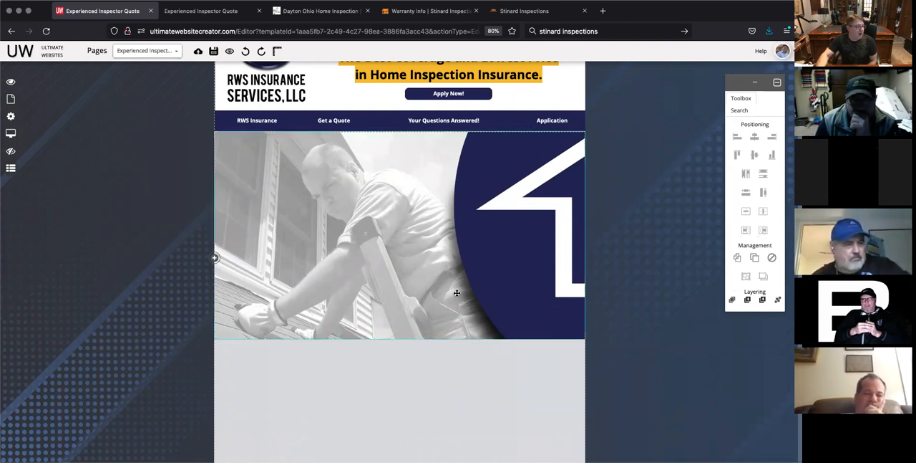
Step: Try other sizes for the uploaded image, shrinking it proportionally and stretching it from its corner to nearly the full content width
click(523, 274)
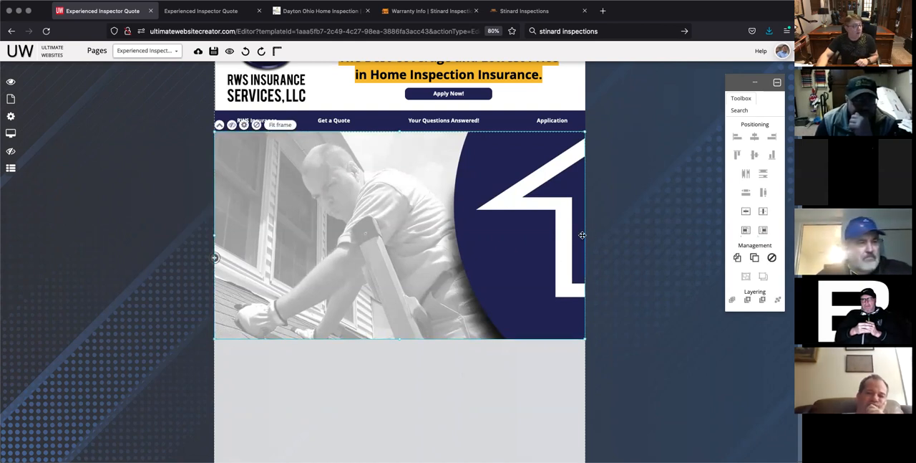
drag(583, 235, 435, 245)
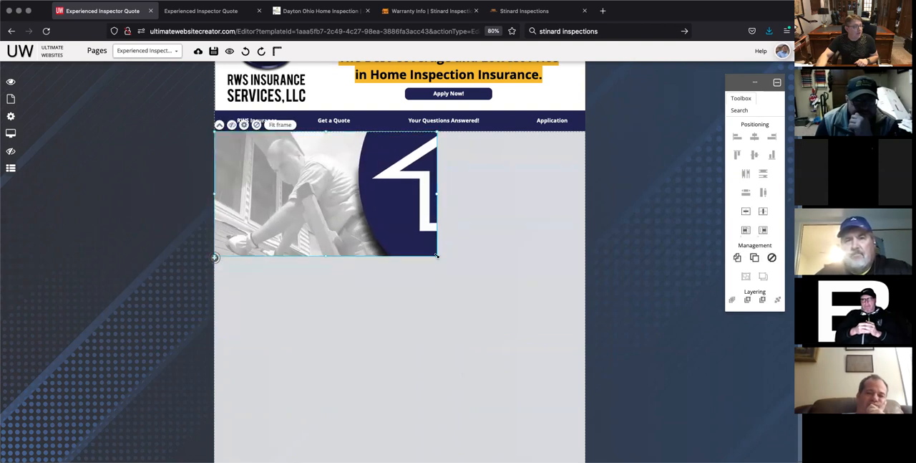
drag(436, 255, 477, 271)
drag(467, 303, 553, 308)
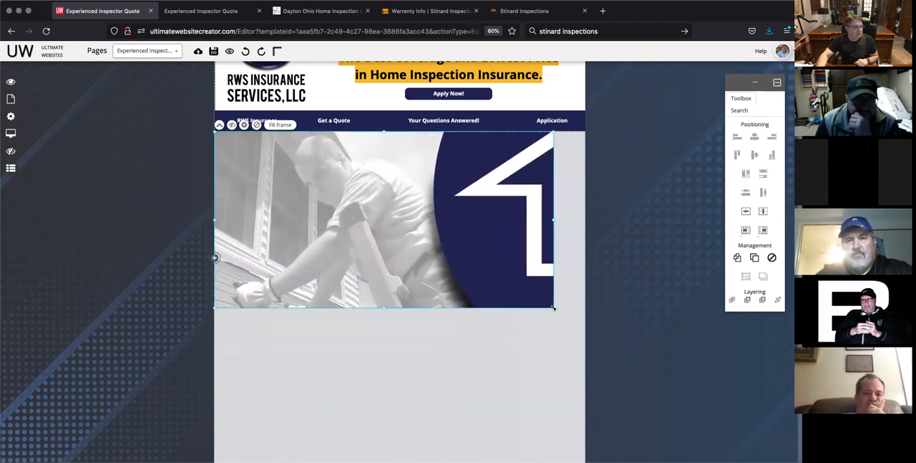
Step: Reshape the uploaded image to be taller from its corner and scale it down to about three-quarters of the content width
click(244, 125)
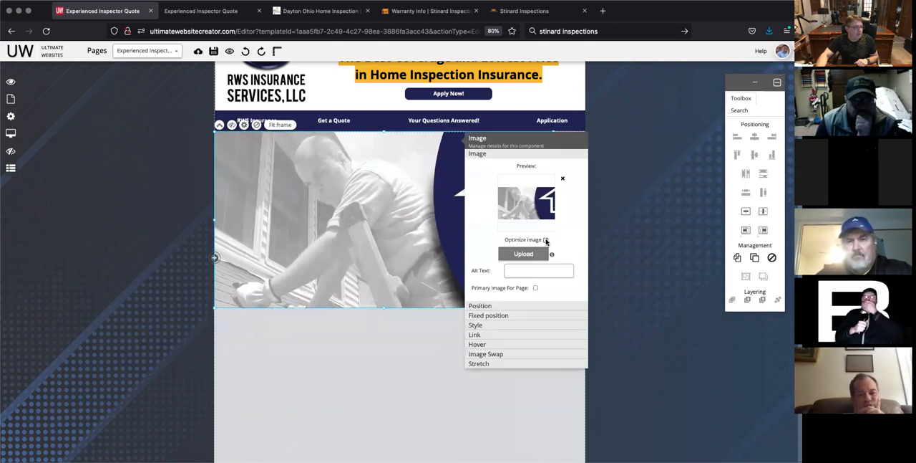
click(365, 358)
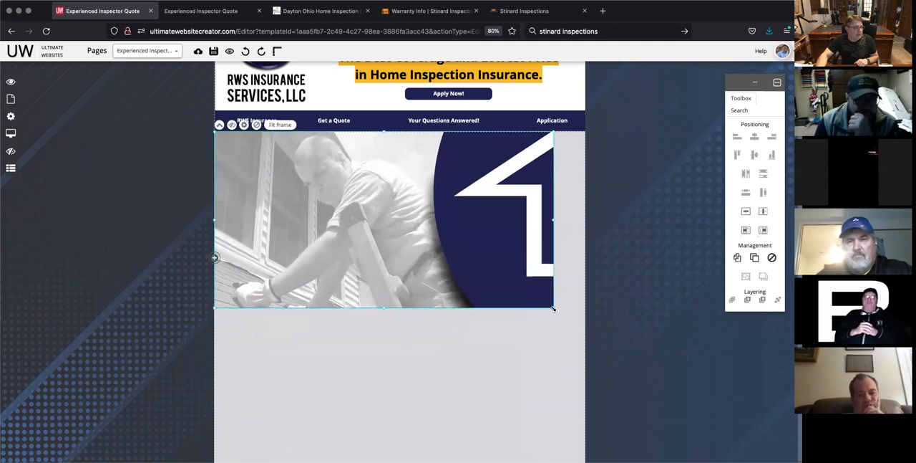
drag(552, 310, 532, 329)
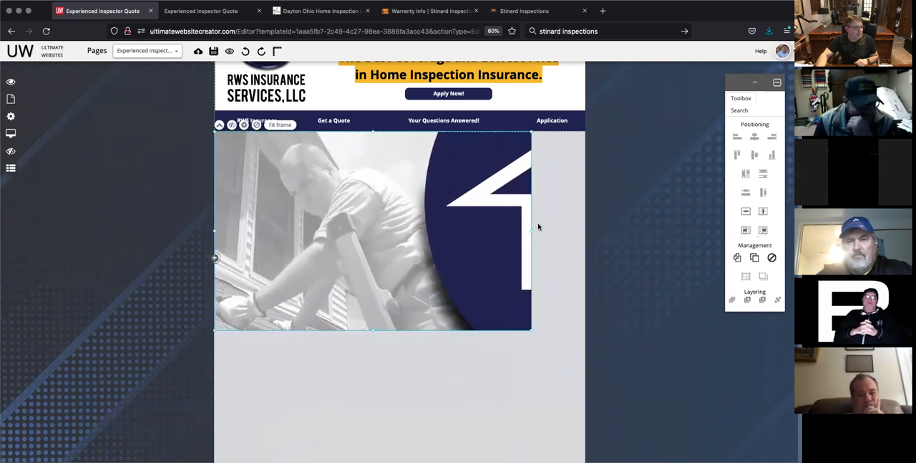
drag(537, 230, 486, 231)
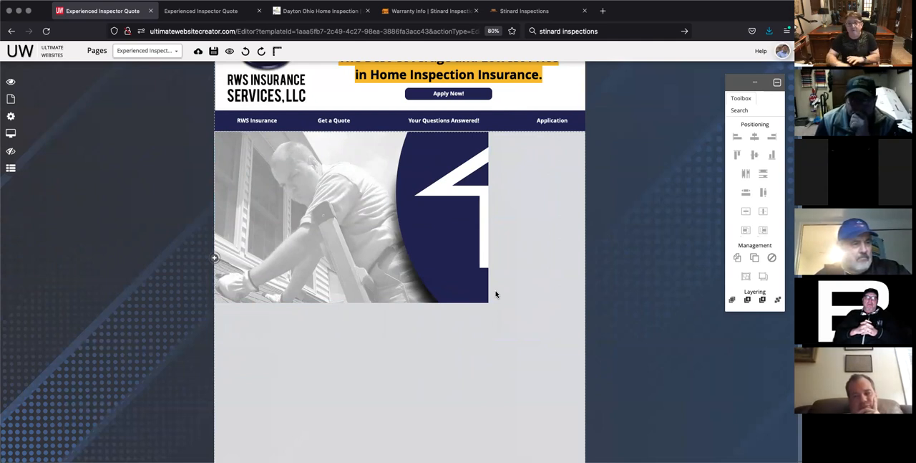
Step: Enlarge the banner image proportionally until it spans the full content width below the navigation bar
click(364, 246)
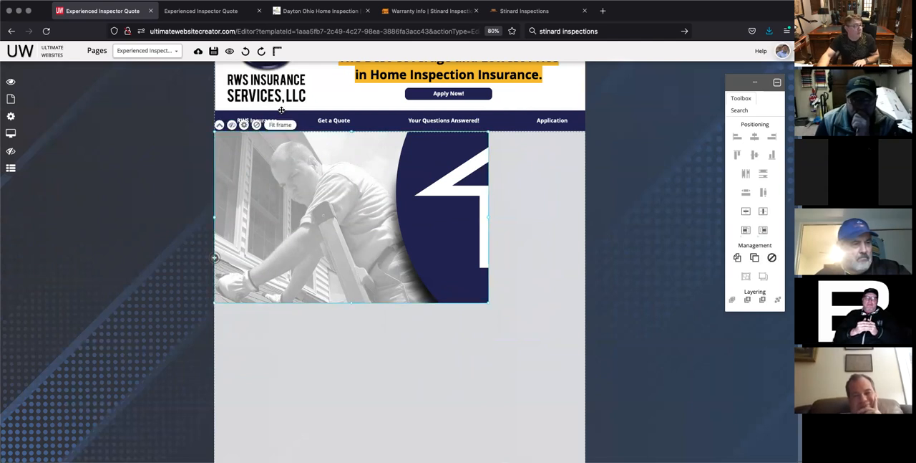
click(243, 125)
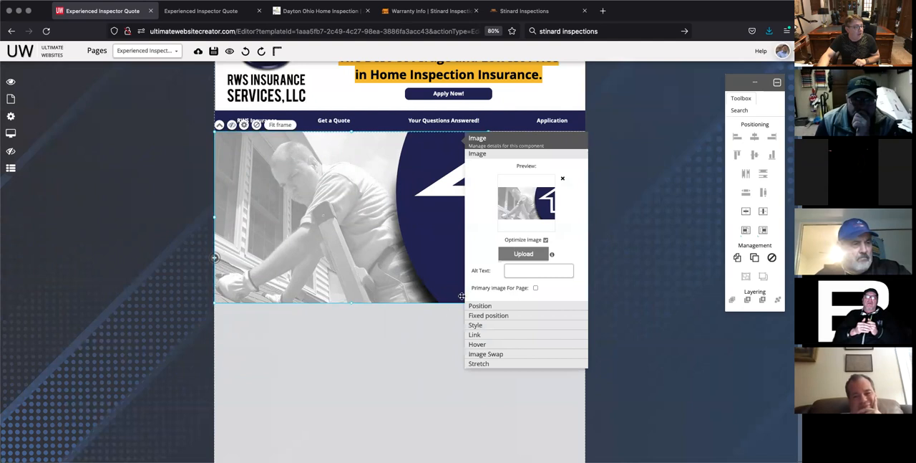
click(400, 334)
click(438, 223)
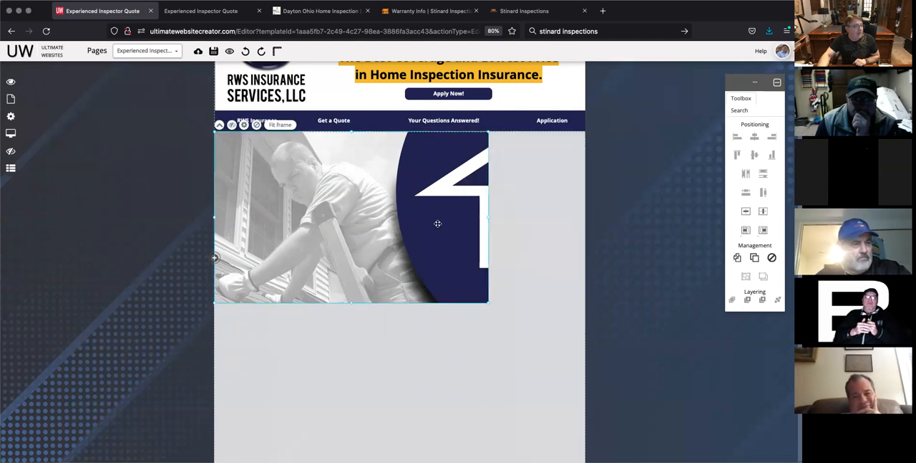
drag(488, 216, 506, 222)
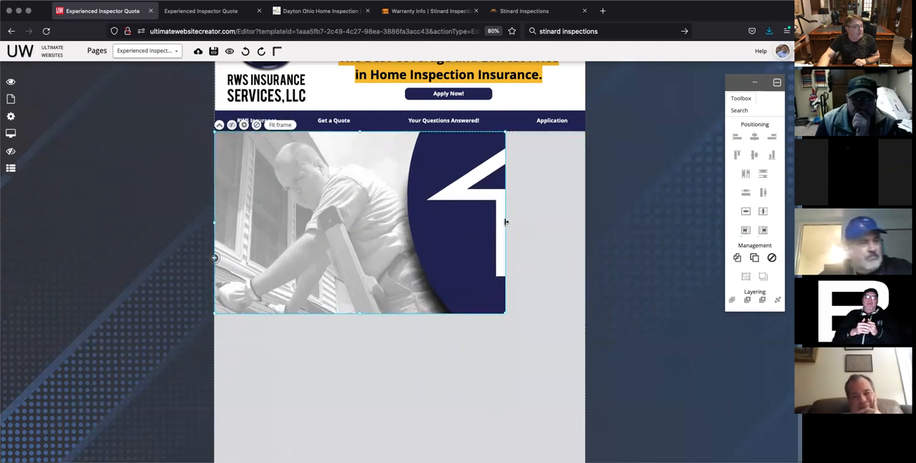
mouse_move(380, 205)
mouse_down()
mouse_move(401, 221)
mouse_move(436, 224)
mouse_move(403, 222)
mouse_move(425, 233)
mouse_move(371, 205)
mouse_up()
drag(505, 222, 585, 226)
click(436, 406)
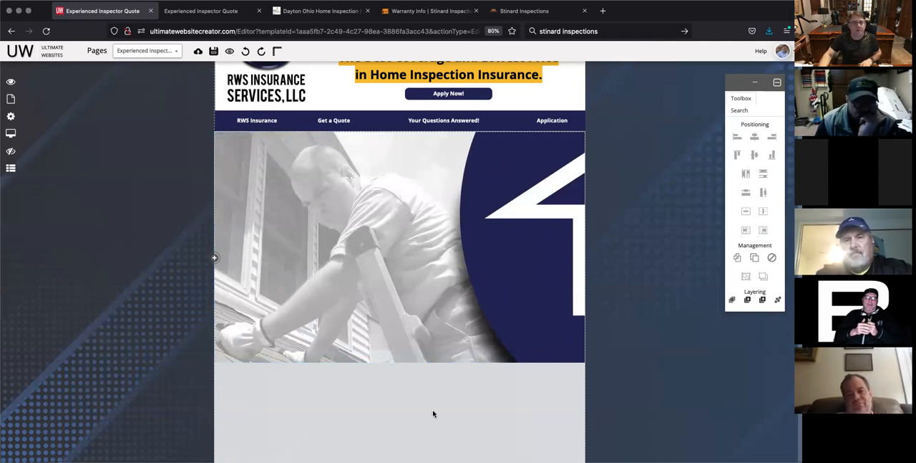
Step: Insert a new image element, upload the first STINARD_logo_2021 PNG from the expo folder, and turn off its image optimization
click(214, 257)
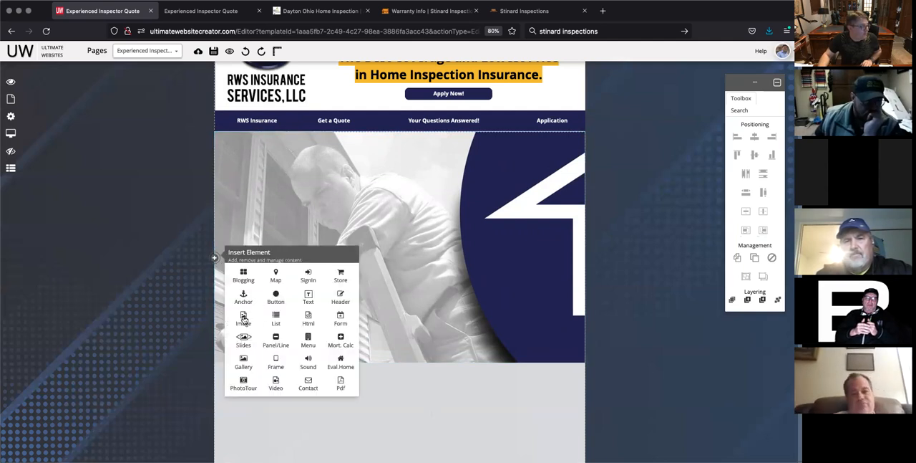
click(245, 324)
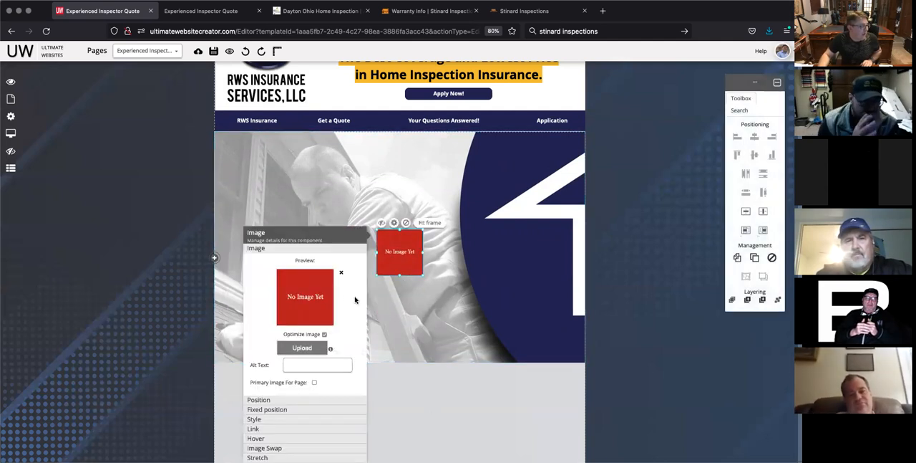
click(306, 350)
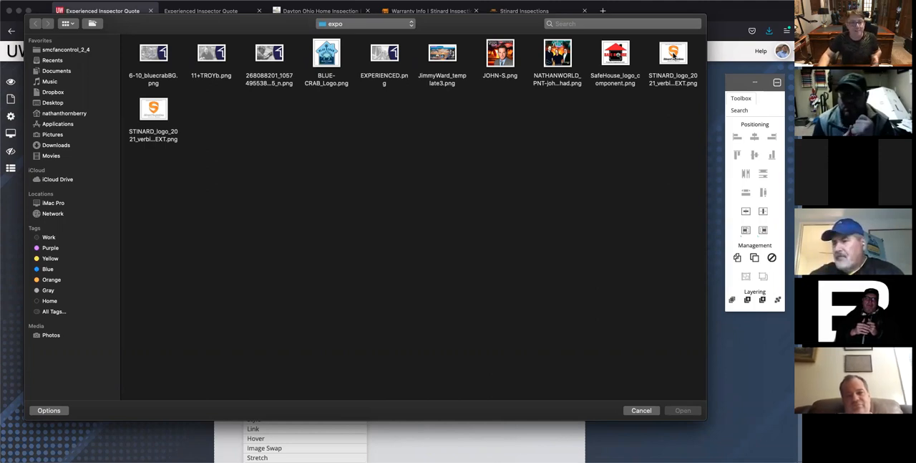
click(673, 49)
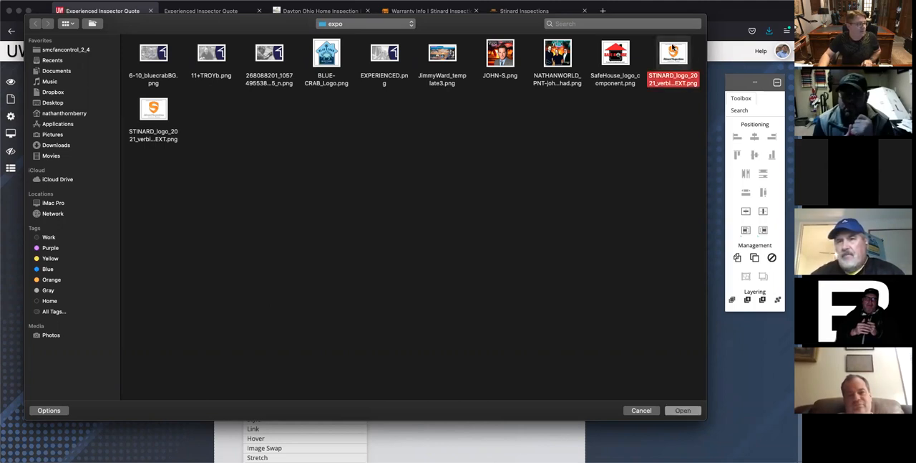
click(683, 409)
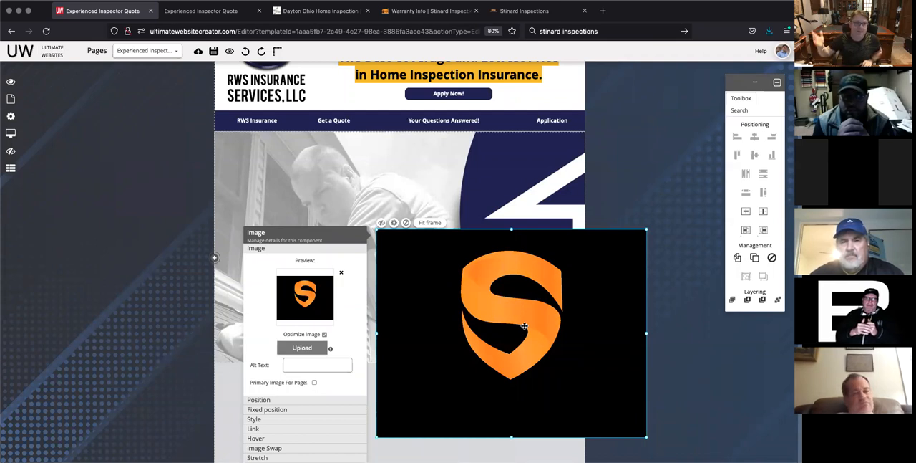
click(324, 334)
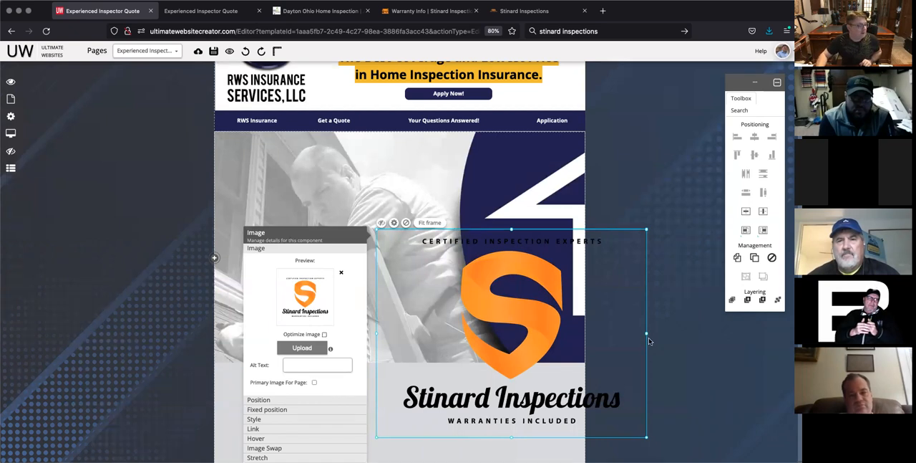
Step: Shrink the Stinard Inspections logo proportionally and place it on the banner photo just beside the dark blue circle
drag(645, 332, 518, 308)
drag(457, 294, 397, 288)
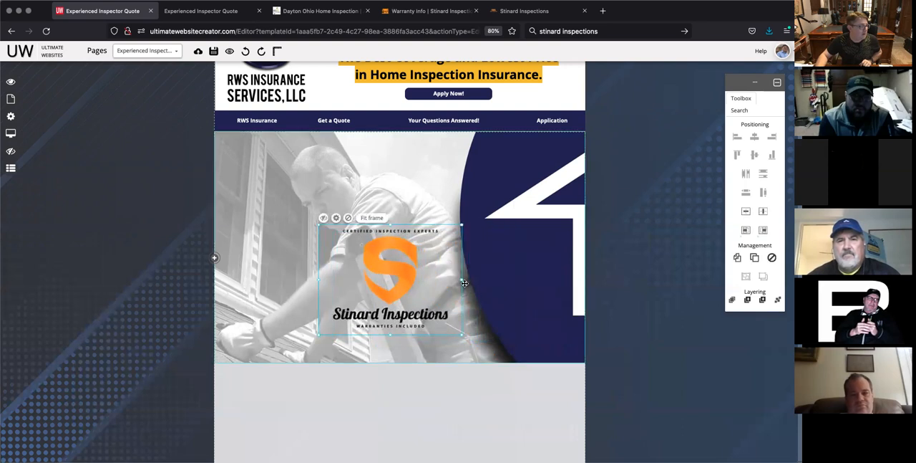
drag(461, 279, 425, 277)
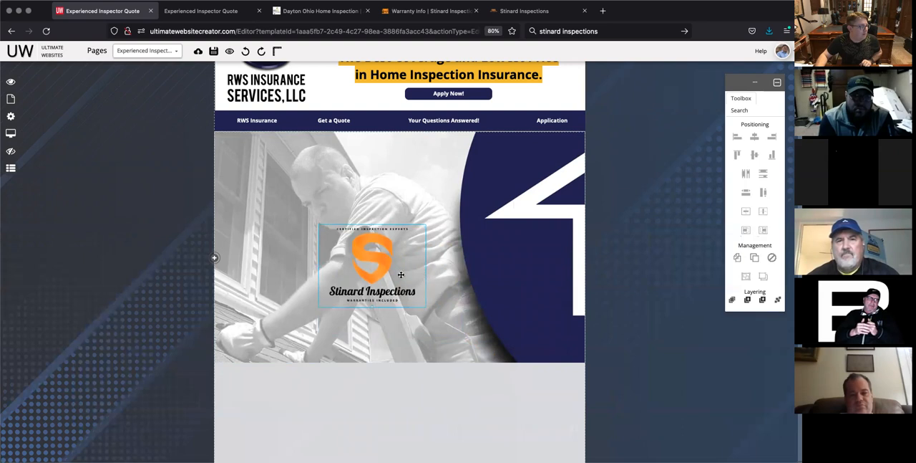
drag(375, 264, 415, 286)
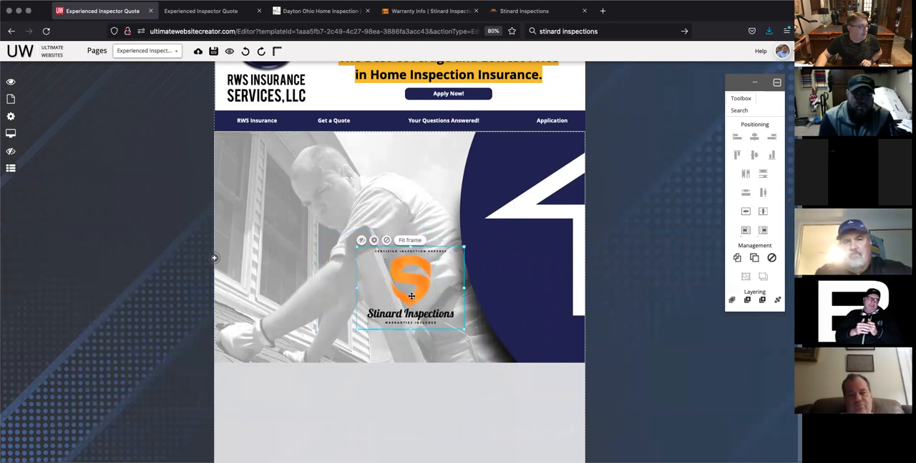
click(432, 390)
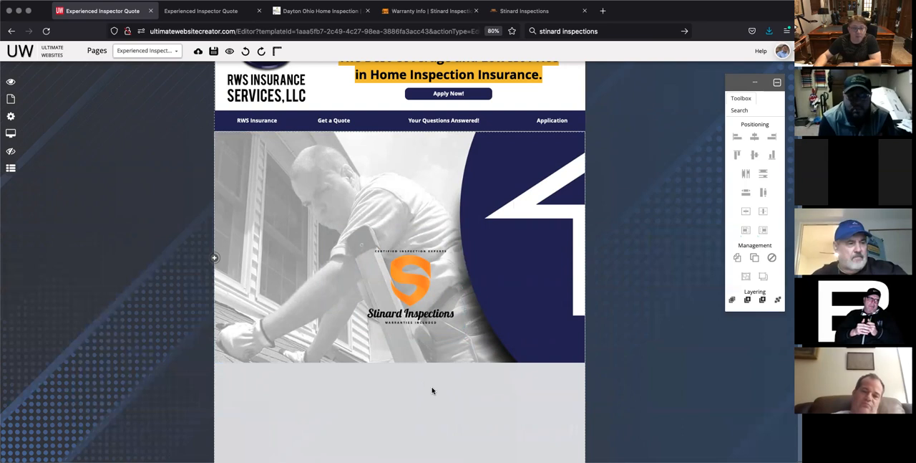
click(416, 284)
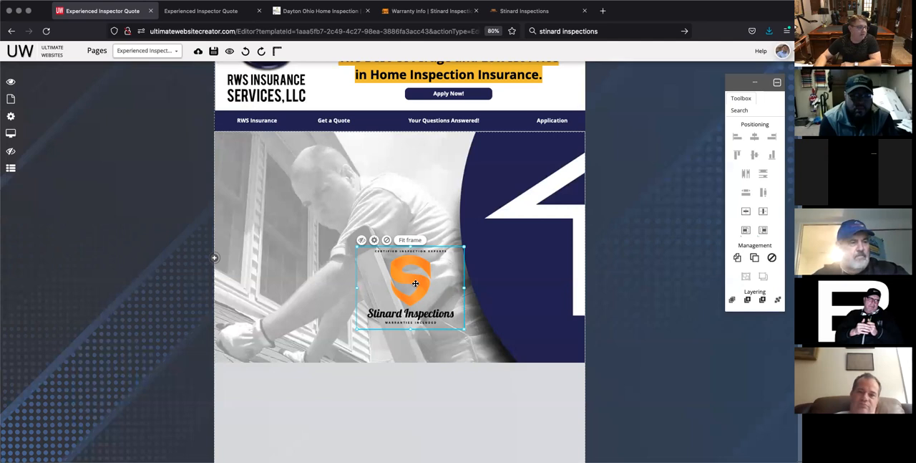
click(652, 319)
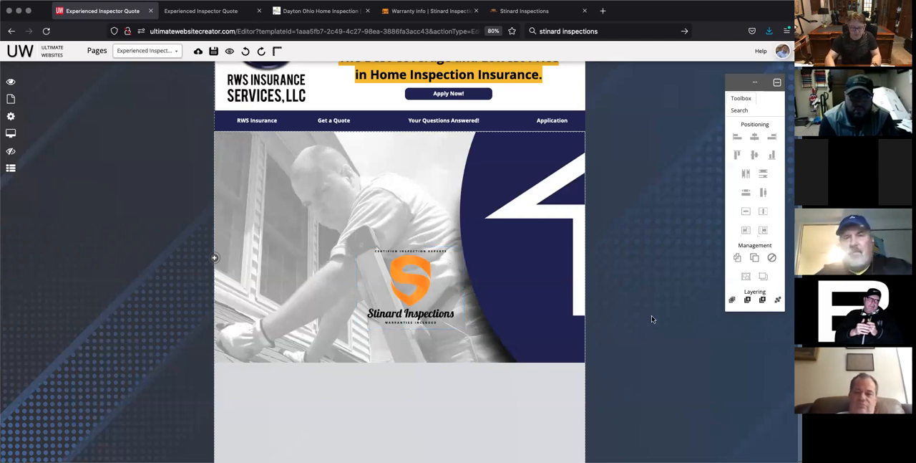
Step: Enlarge the logo to about 344 by 264 px and shift it slightly up and to the left on the banner
key(super+plus)
key(super+plus)
key(super+plus)
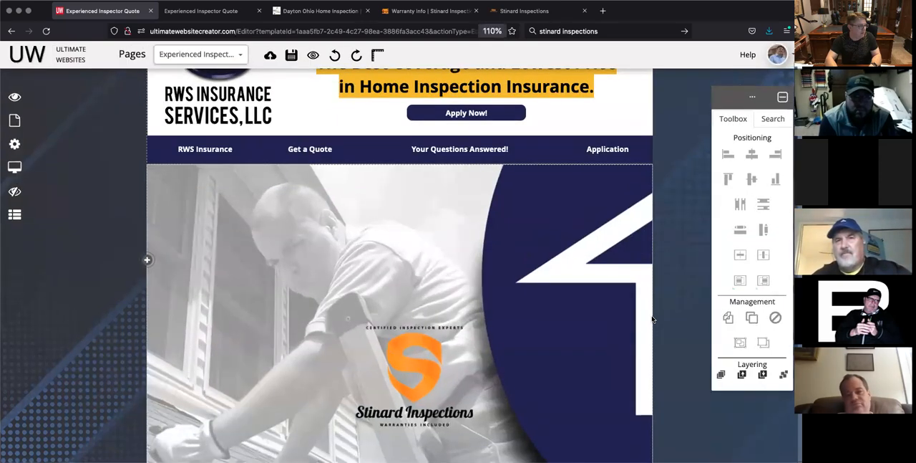
scroll(670, 244, down, 2)
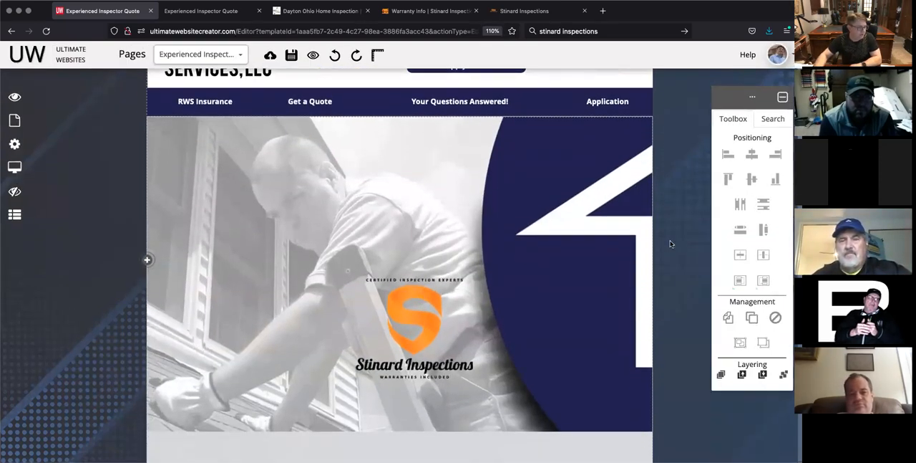
click(458, 280)
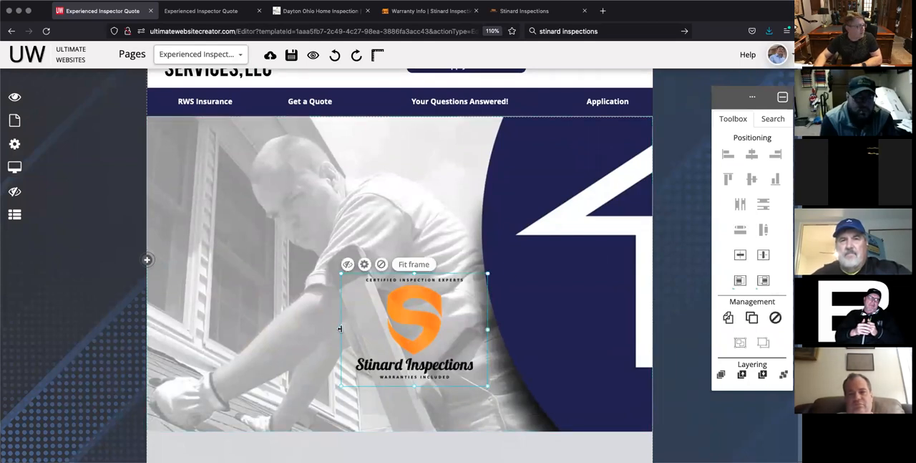
drag(340, 328, 307, 326)
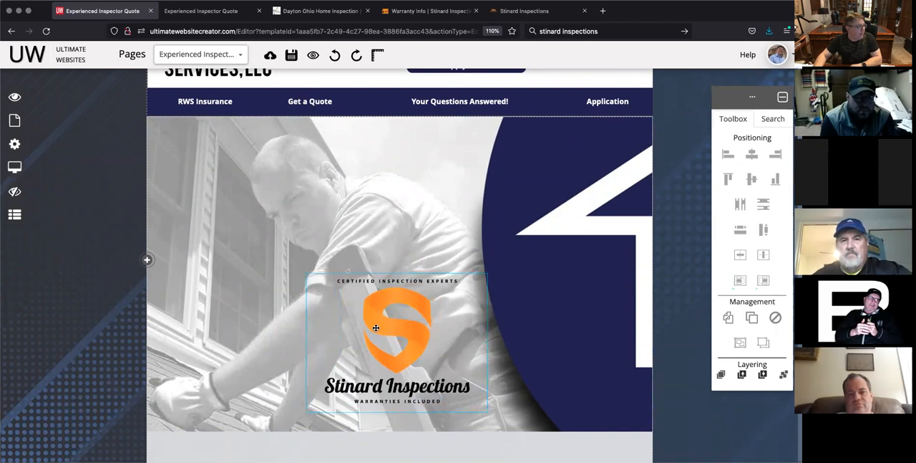
drag(371, 316, 363, 311)
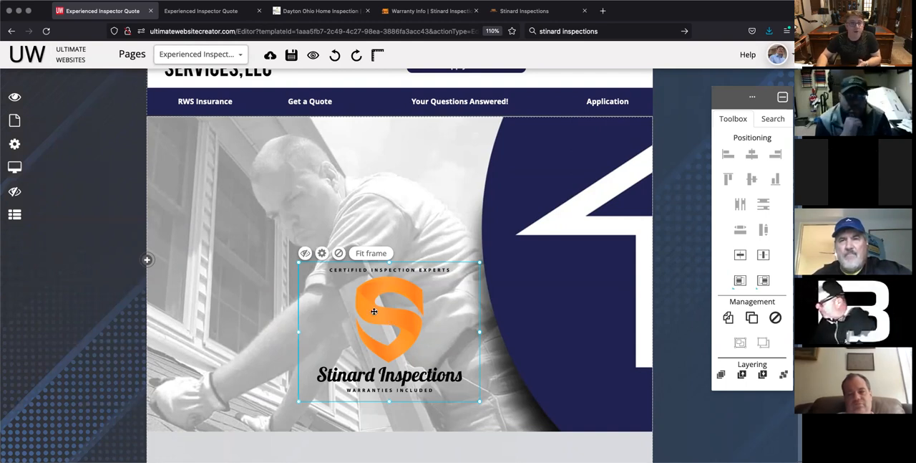
Step: Set the logo's alt text to "Stinard Inspections Logo"
click(321, 253)
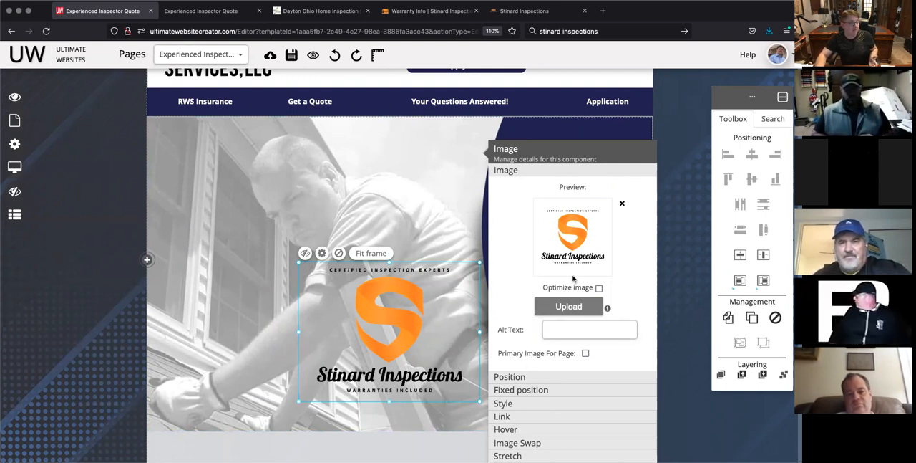
click(563, 328)
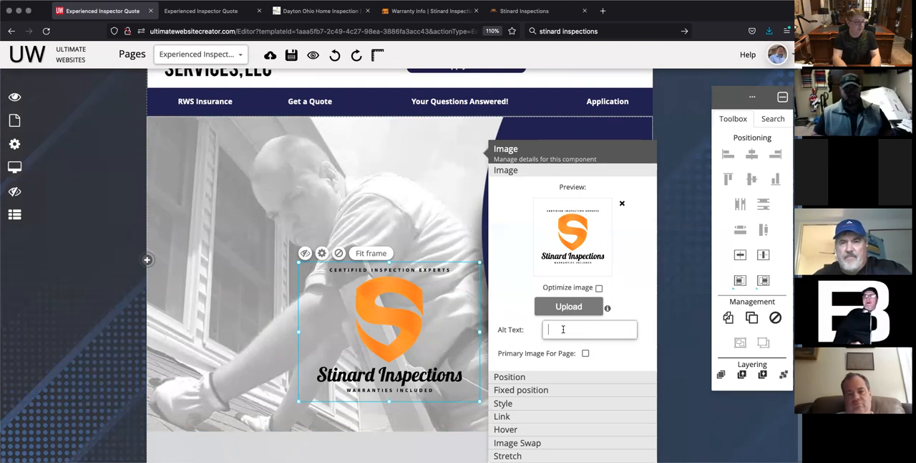
text(Stinard Inspections Logo)
click(622, 358)
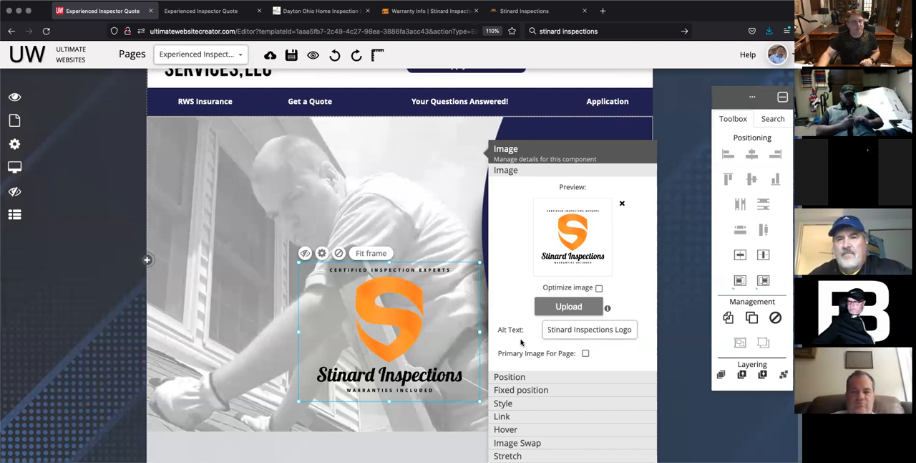
Step: Review the logo's position and pinning settings, and try the shadow style before restoring plain
click(541, 380)
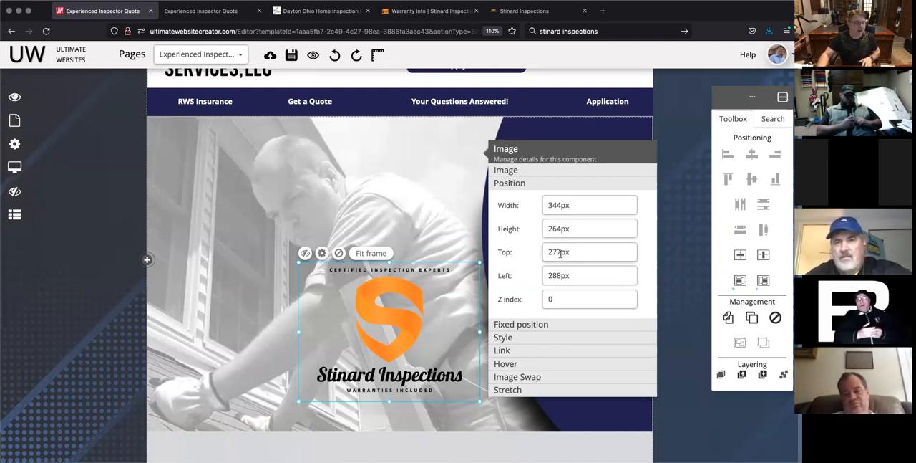
click(527, 324)
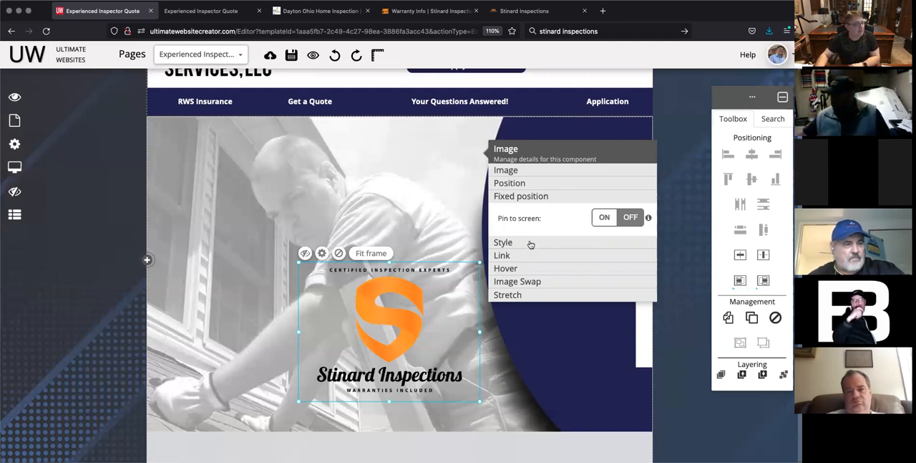
click(530, 244)
click(606, 236)
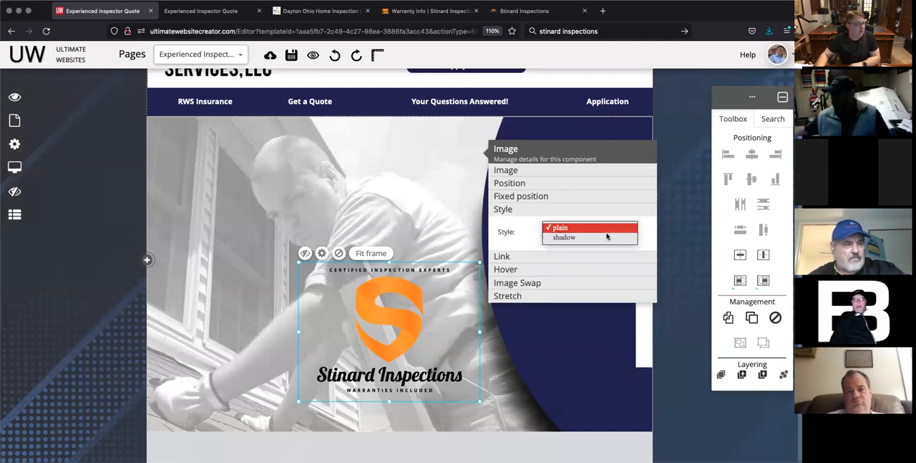
click(525, 230)
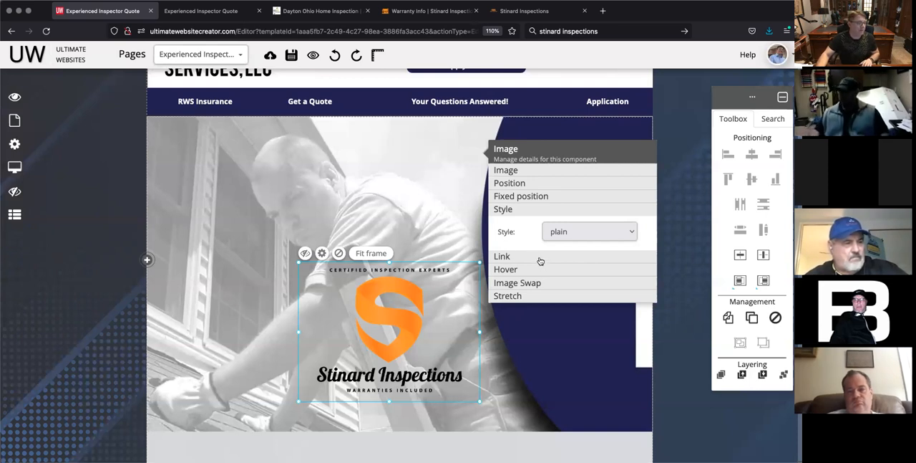
click(633, 232)
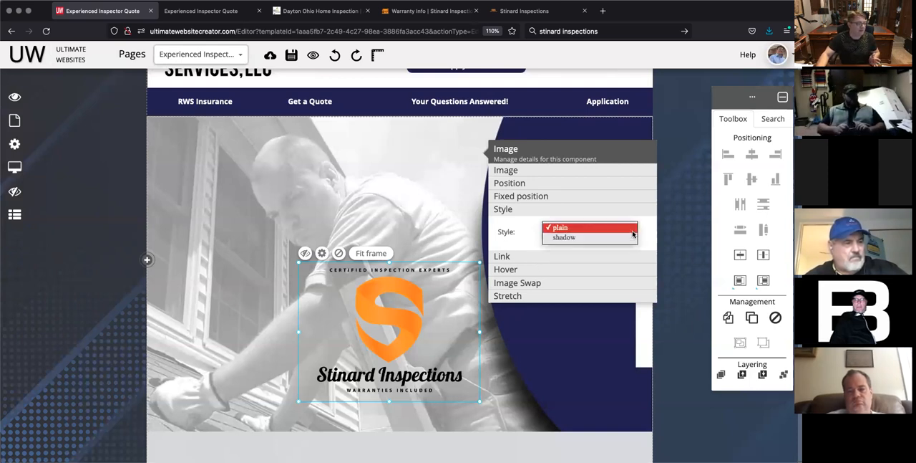
click(581, 238)
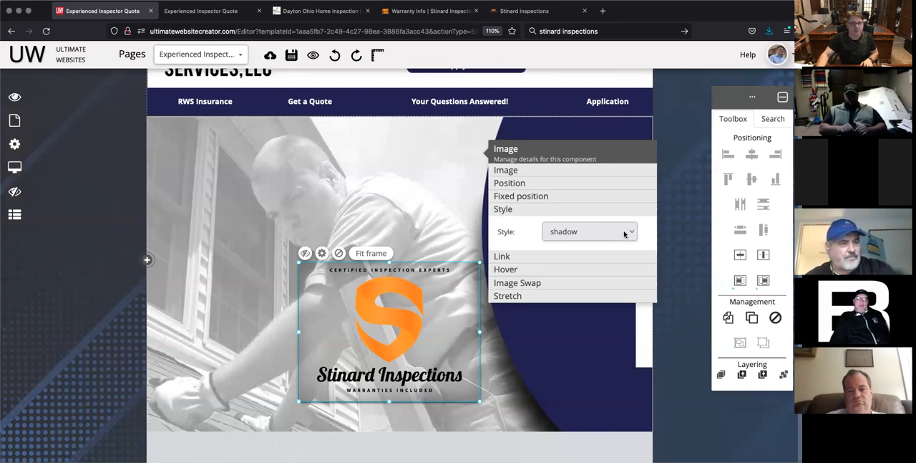
click(623, 234)
click(567, 219)
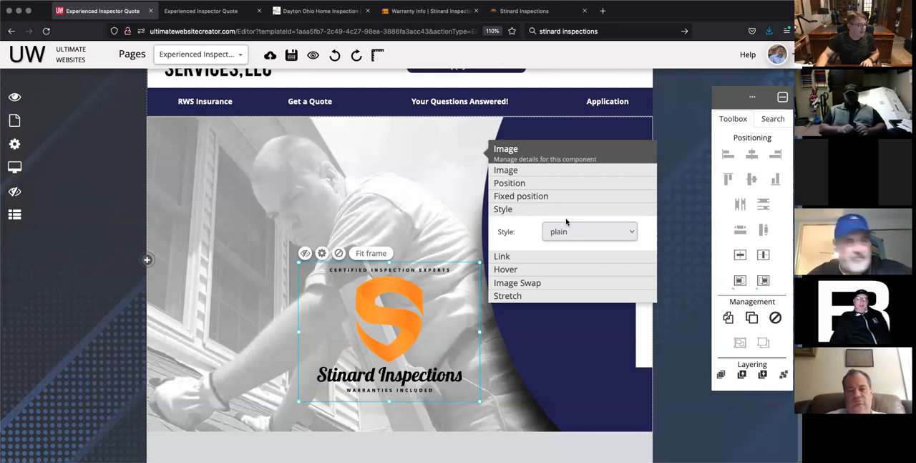
Step: Set the Stinard Inspections logo to open in a new tab, using link mode "link"
click(545, 255)
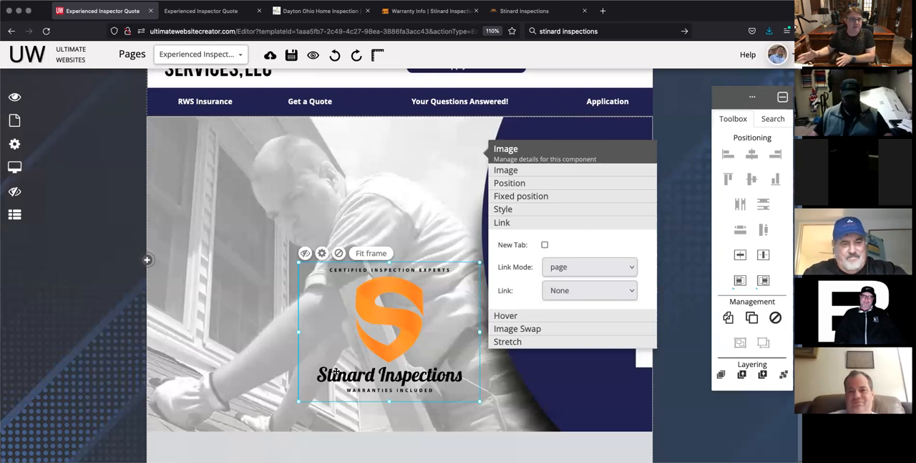
click(545, 245)
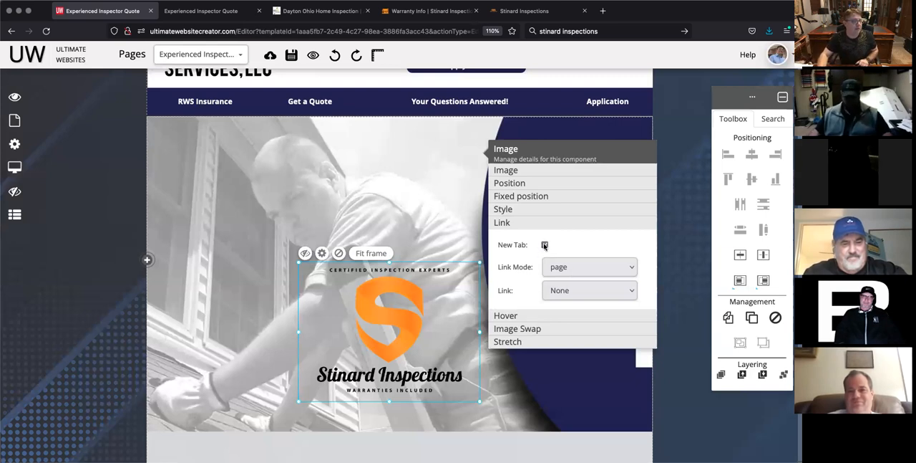
click(618, 268)
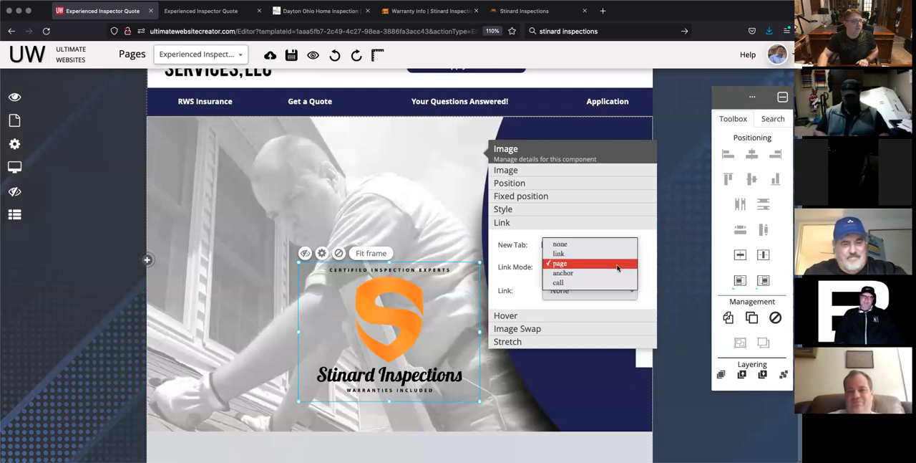
click(573, 254)
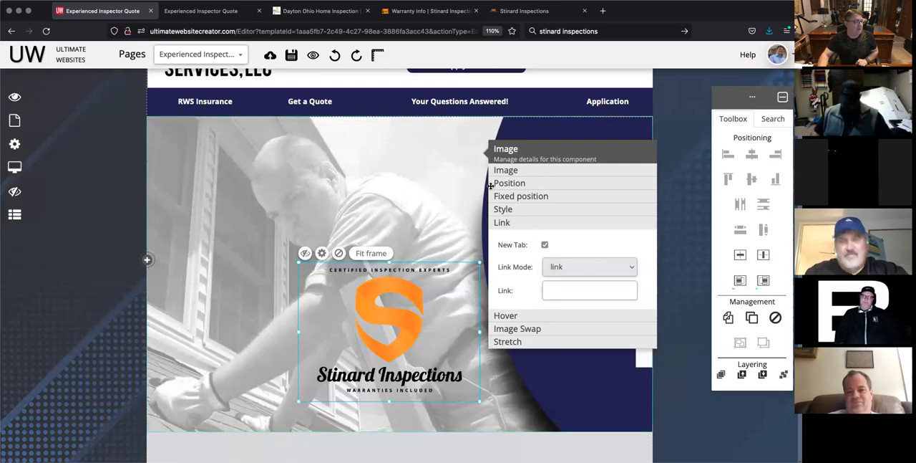
mouse_move(417, 105)
click(428, 11)
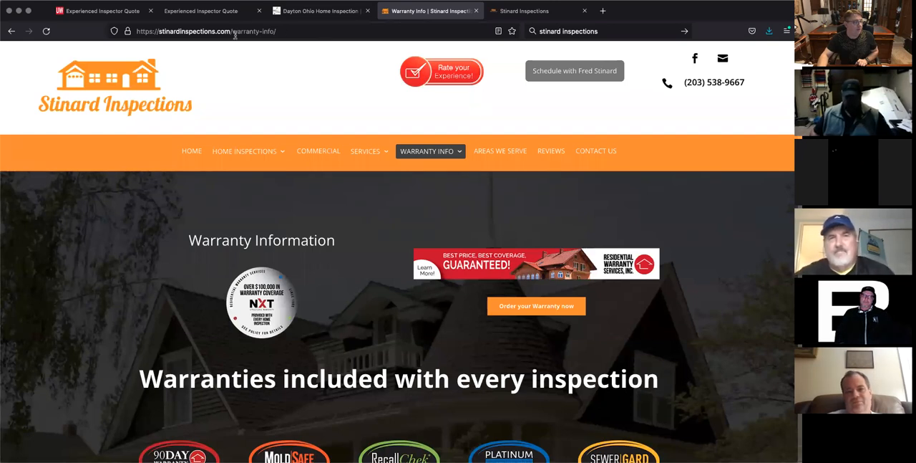
click(225, 32)
right_click(218, 31)
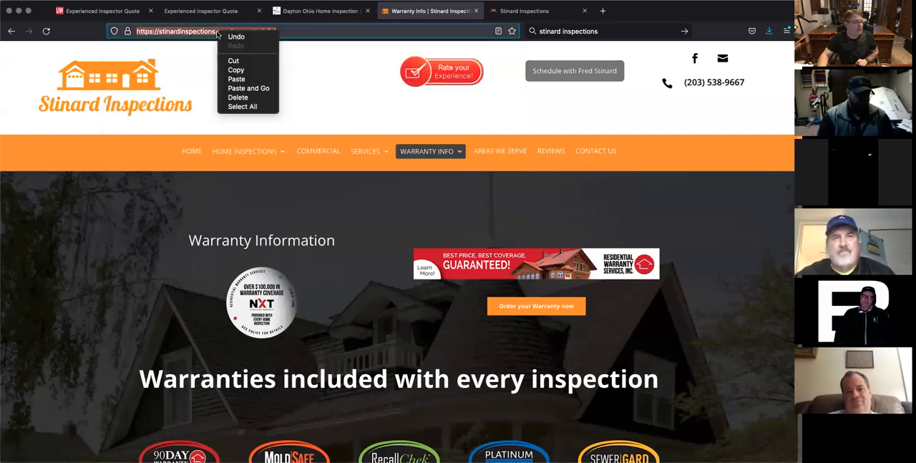
click(244, 72)
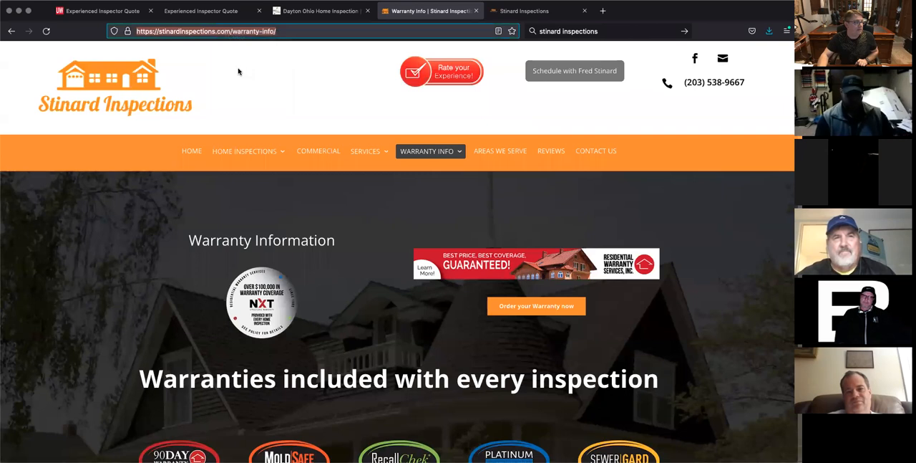
click(95, 17)
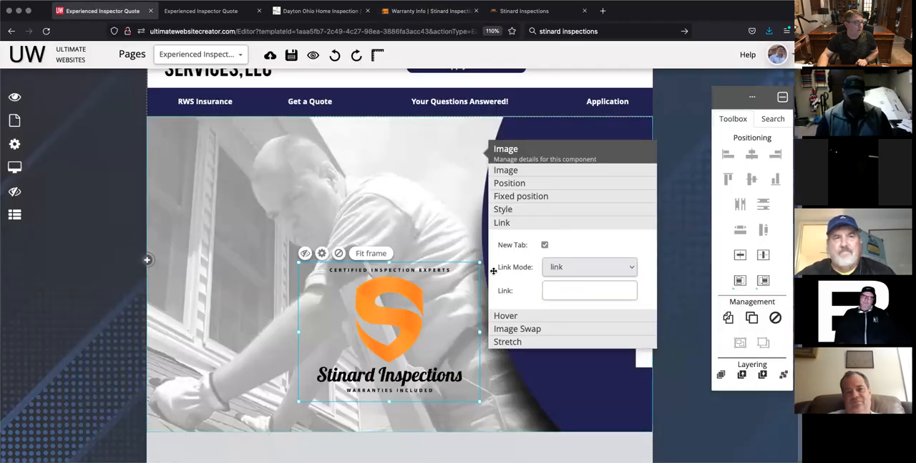
click(544, 291)
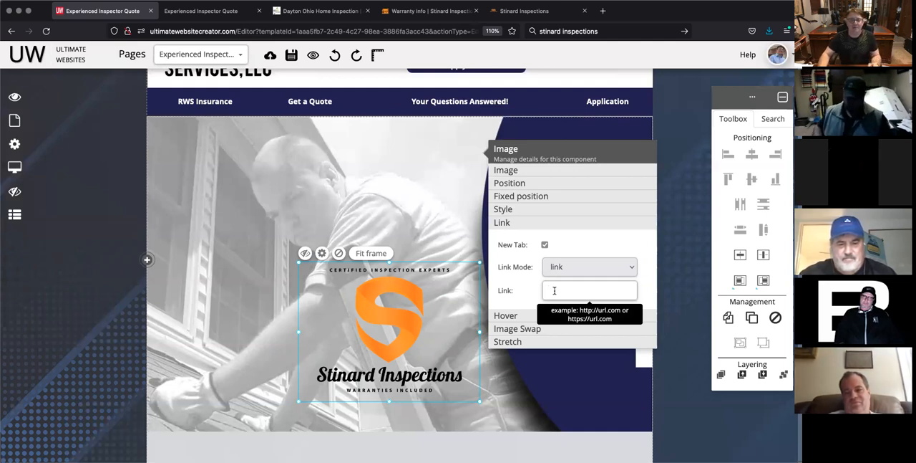
key(super+v)
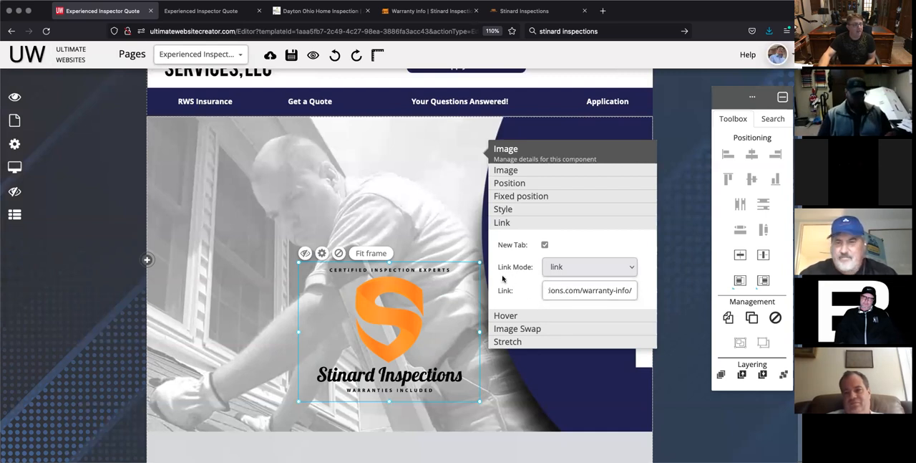
Step: Upload the white-text STINARD_logo_2021 PNG from the expo folder as the logo's hover image, with image optimization off
click(520, 317)
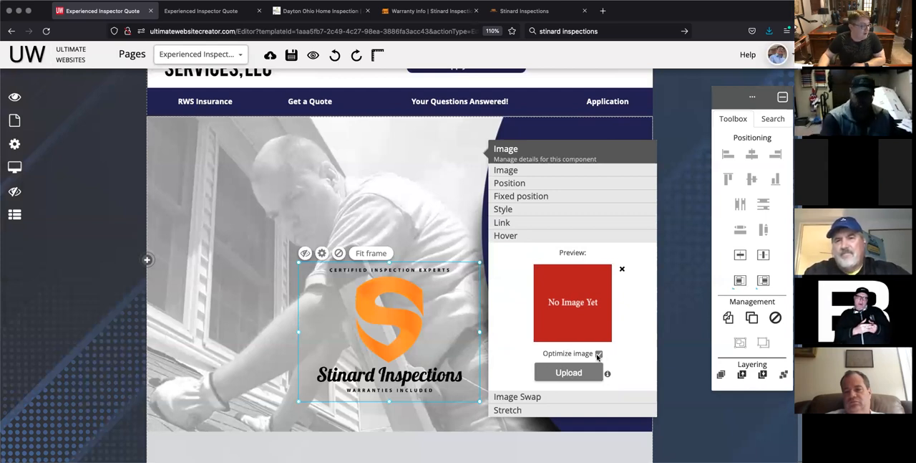
click(569, 372)
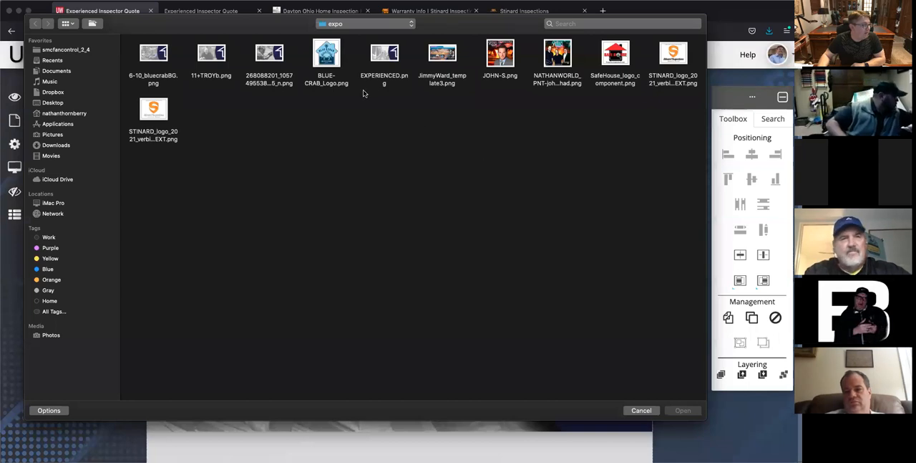
click(155, 111)
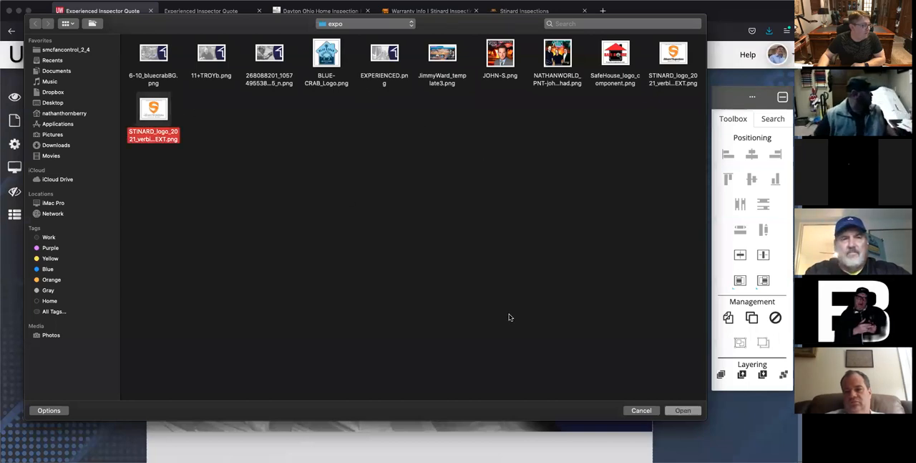
click(683, 409)
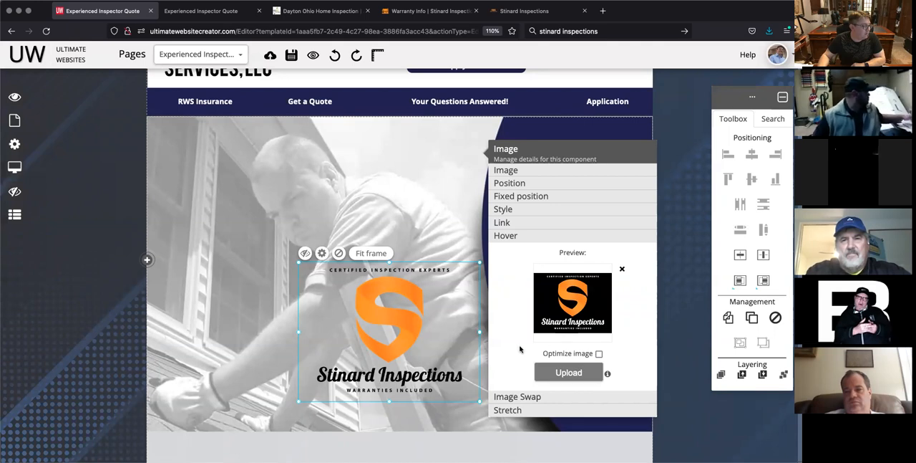
Step: Review the logo's image swap and stretch-to-full-width settings
click(520, 397)
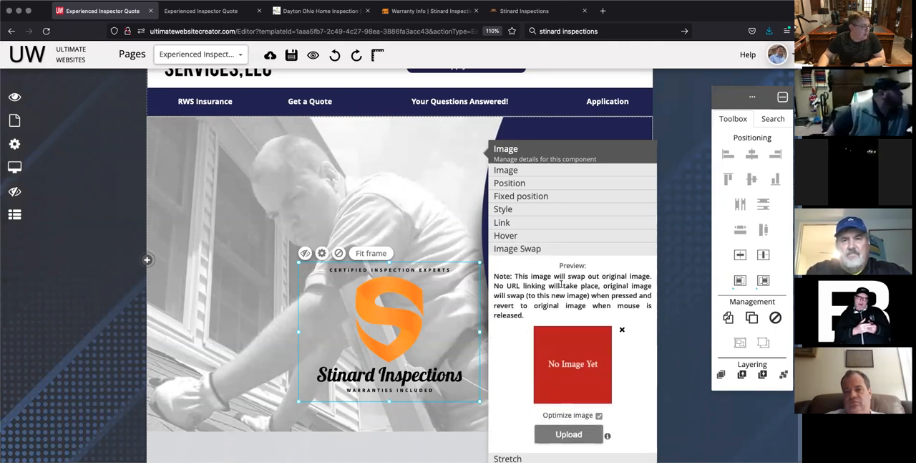
scroll(509, 351, down, 1)
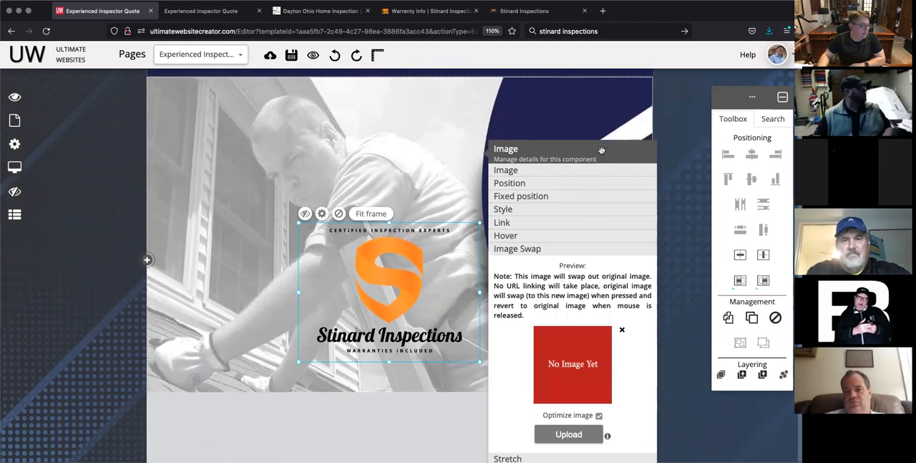
drag(604, 149, 612, 105)
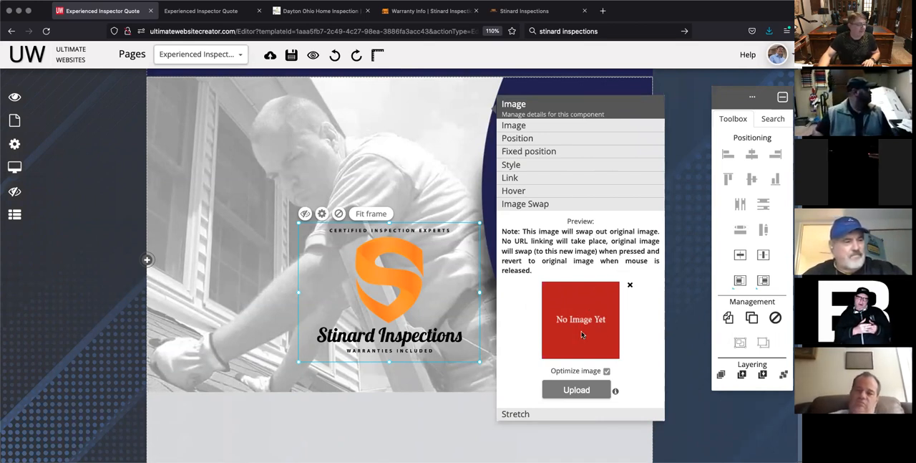
click(527, 415)
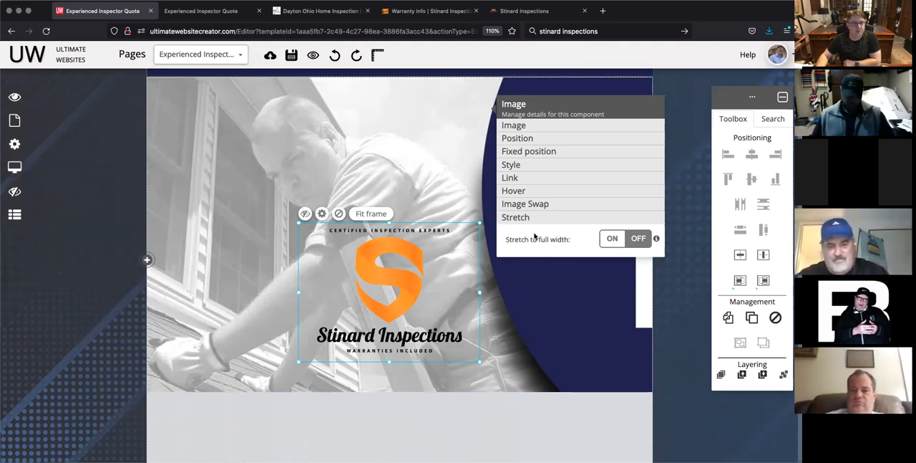
Step: Try sending the Stinard logo one layer down behind the banner photo, and bring it back one layer up
click(433, 169)
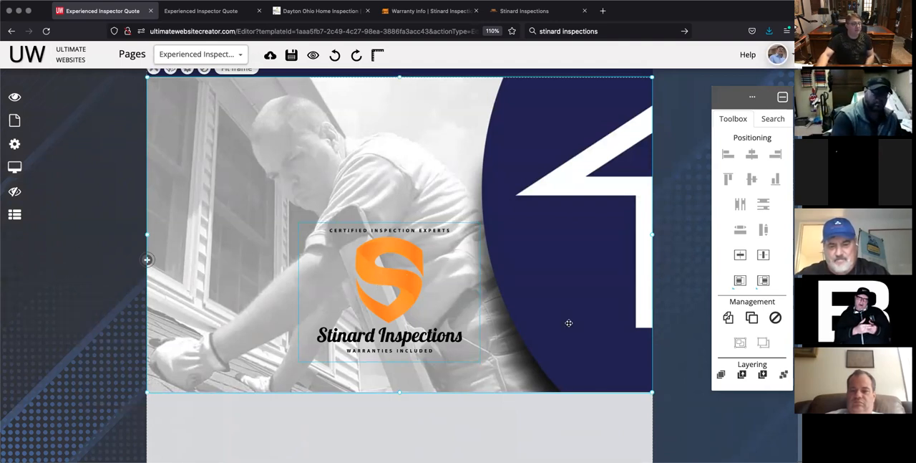
click(763, 377)
click(409, 287)
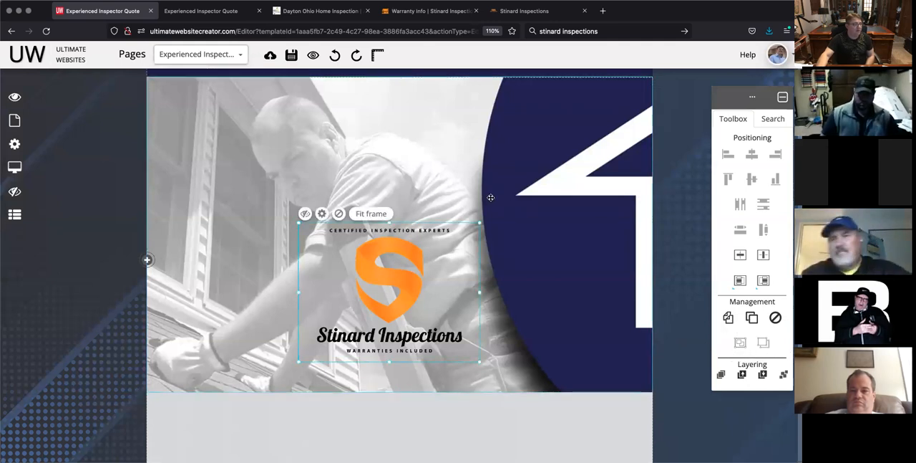
click(764, 376)
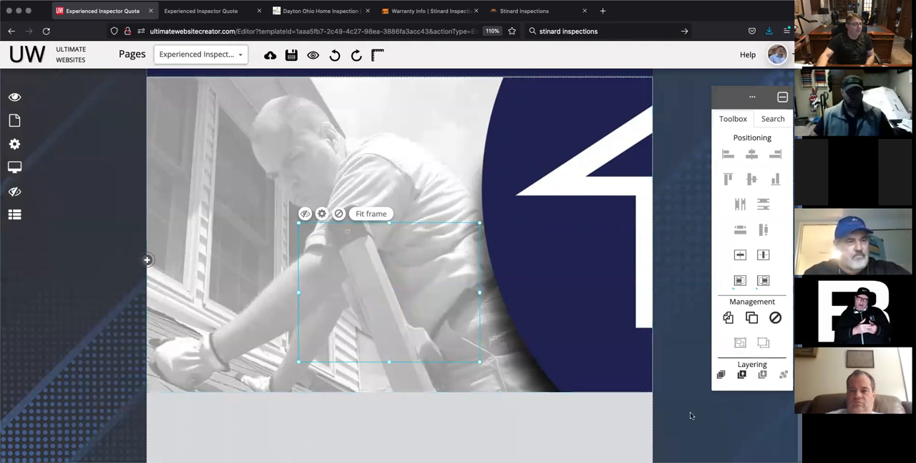
click(742, 375)
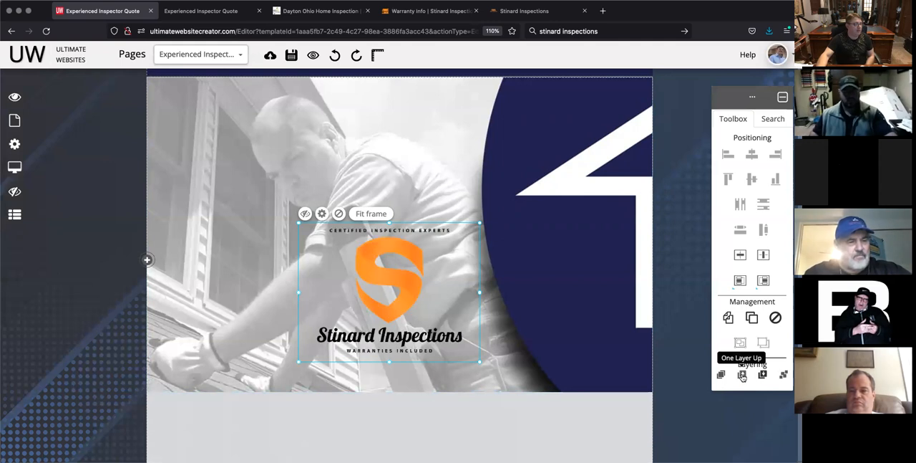
click(452, 429)
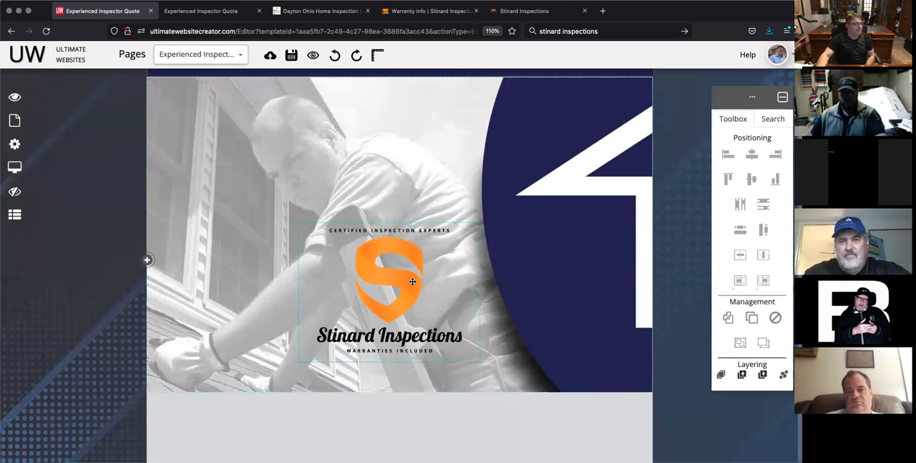
Step: Copy the "Save over 50% on Your E&O Insurance Here!" button from the Multi Inspector Quote page
scroll(297, 190, up, 3)
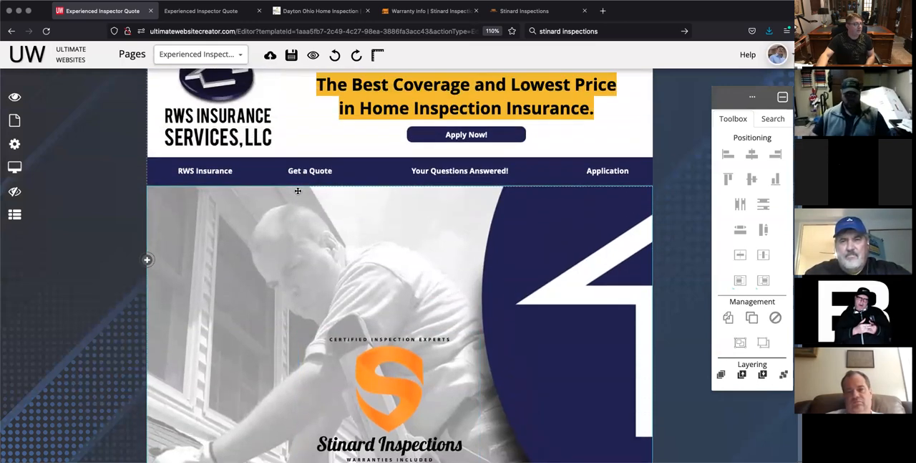
scroll(298, 190, down, 1)
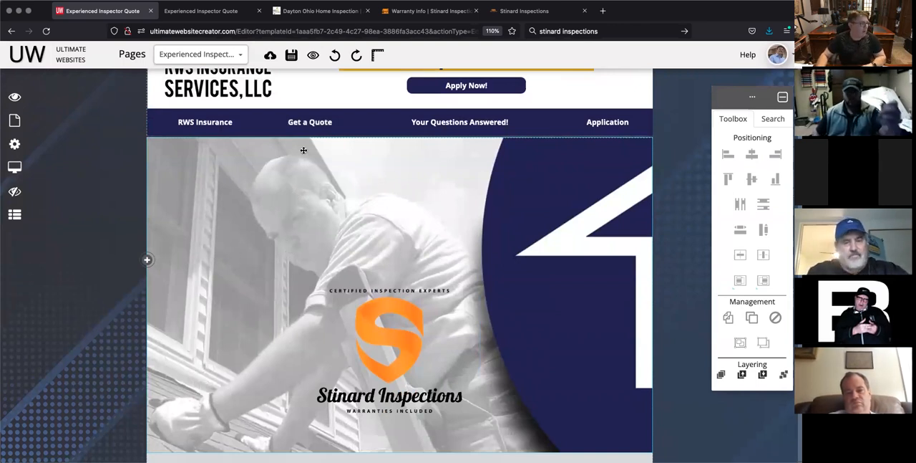
click(241, 55)
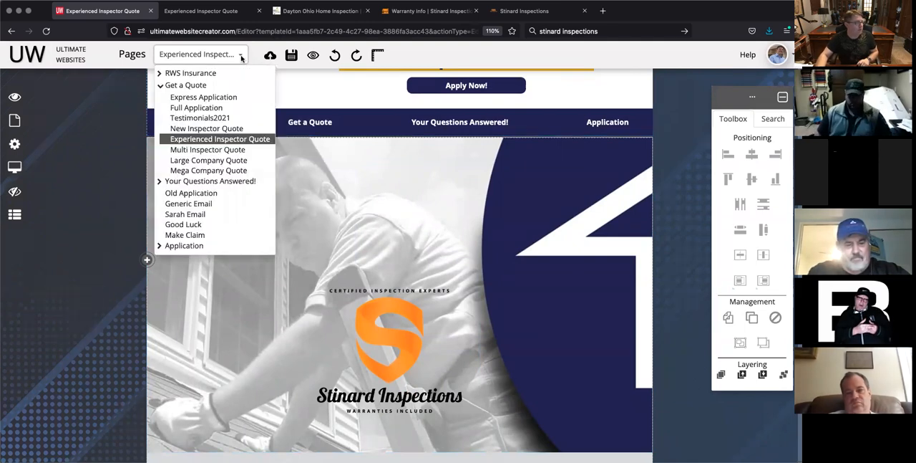
click(227, 151)
scroll(492, 311, down, 5)
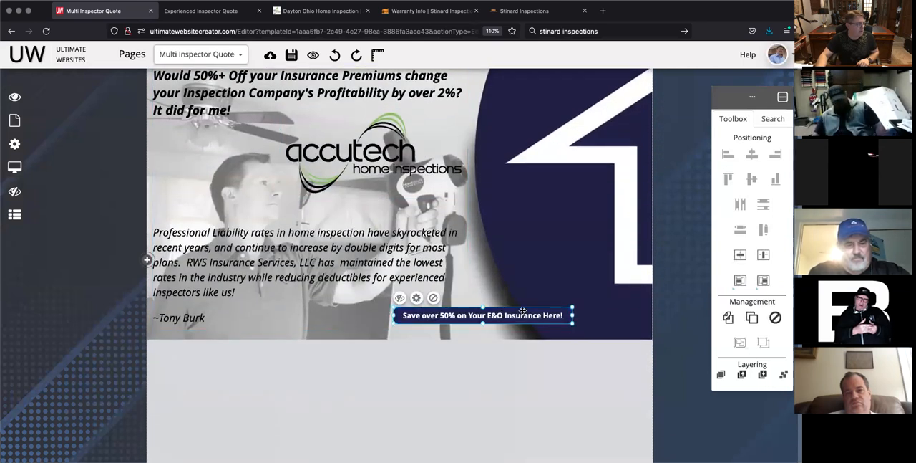
click(728, 318)
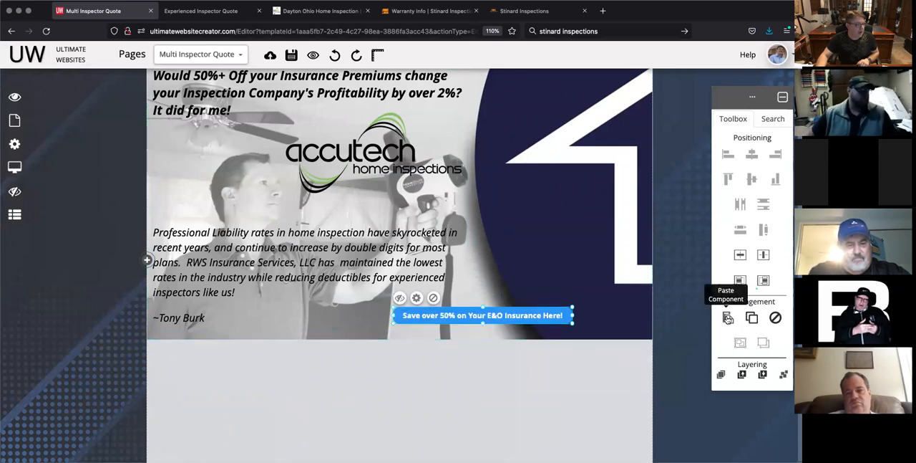
Step: Paste the copied button onto the Experienced Inspector Quote page and place it on the banner just below the Stinard logo
click(239, 56)
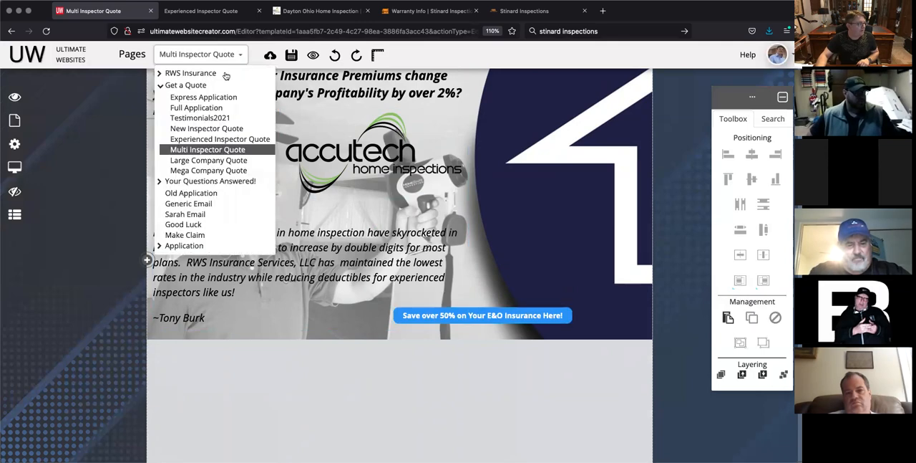
click(224, 139)
scroll(389, 262, down, 5)
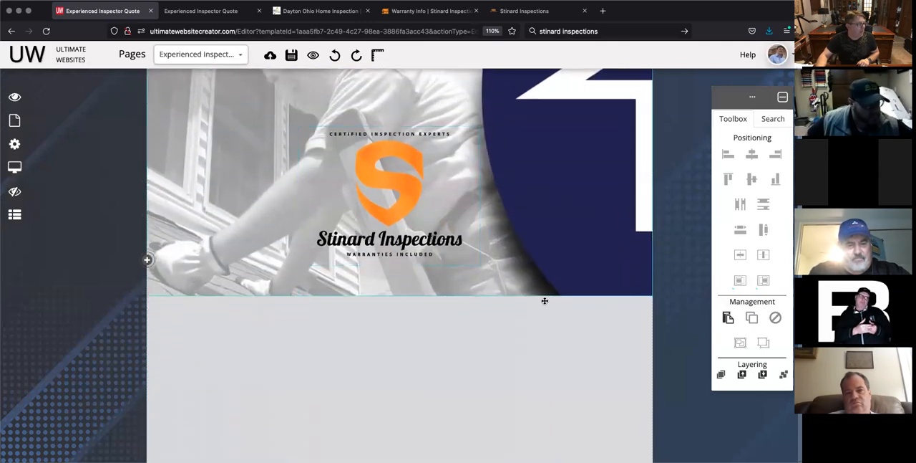
click(728, 318)
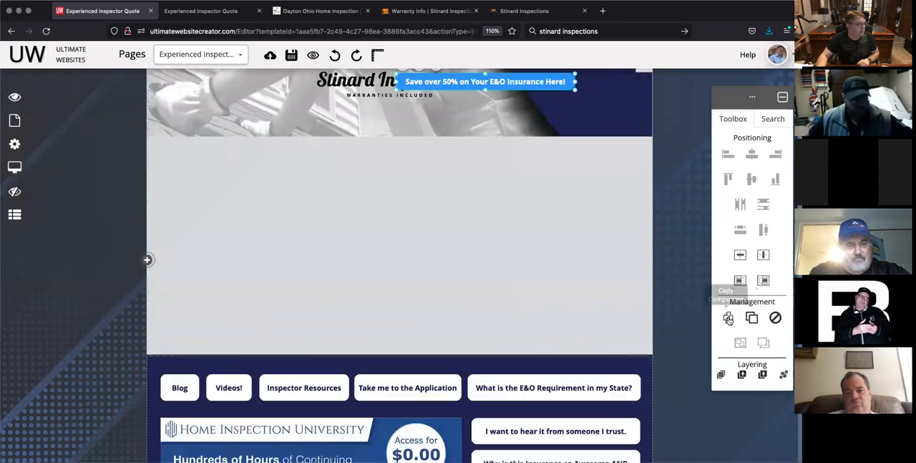
scroll(499, 268, up, 3)
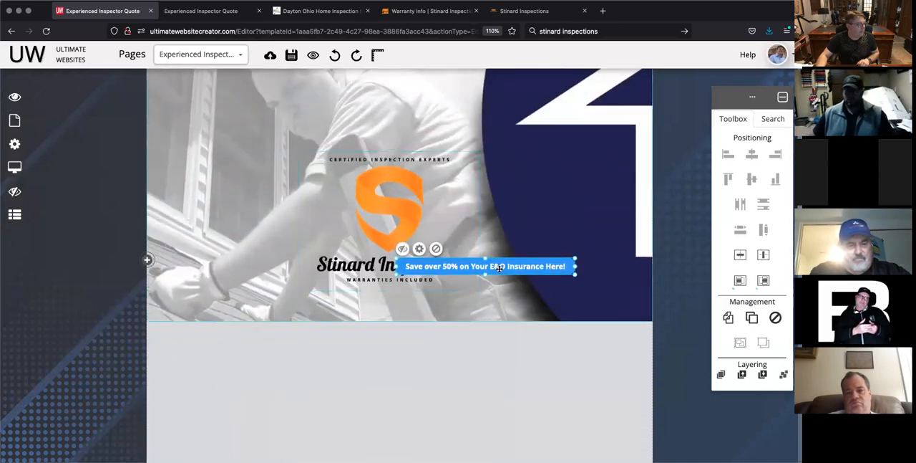
drag(523, 275, 515, 302)
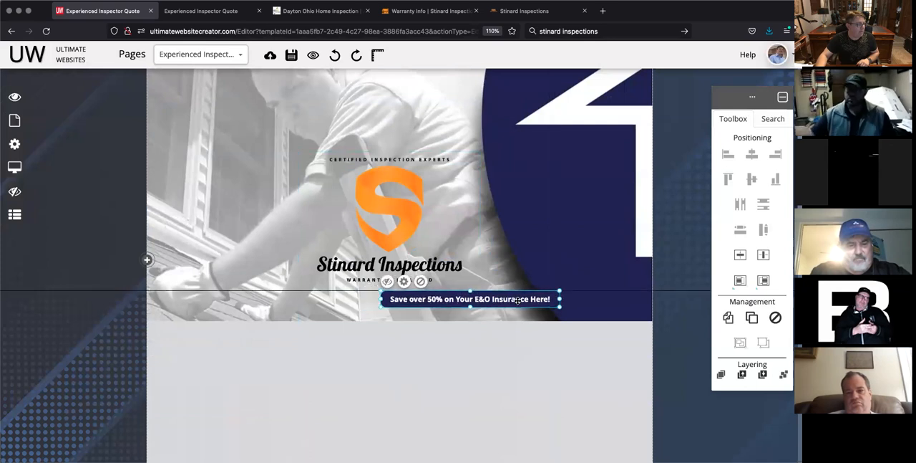
click(507, 358)
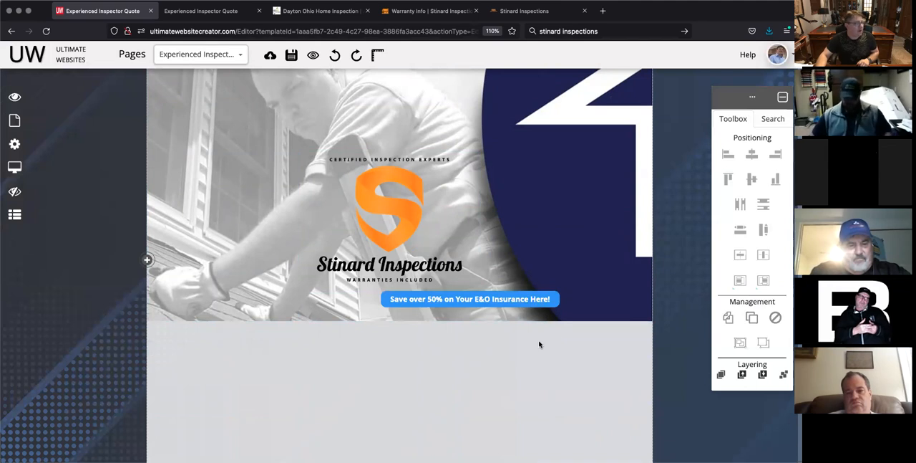
Step: Copy the testimonial text box headed "Would 50%+ Off your Insurance Premiums" from the Multi Inspector Quote page
click(240, 55)
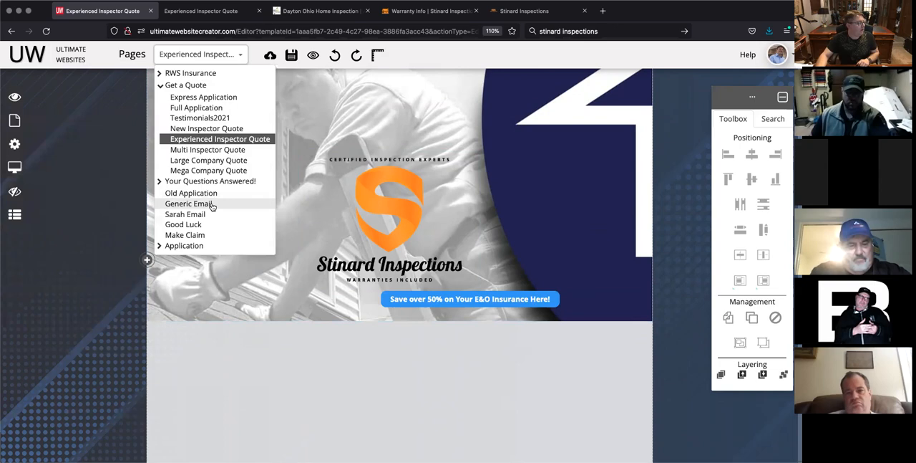
click(201, 149)
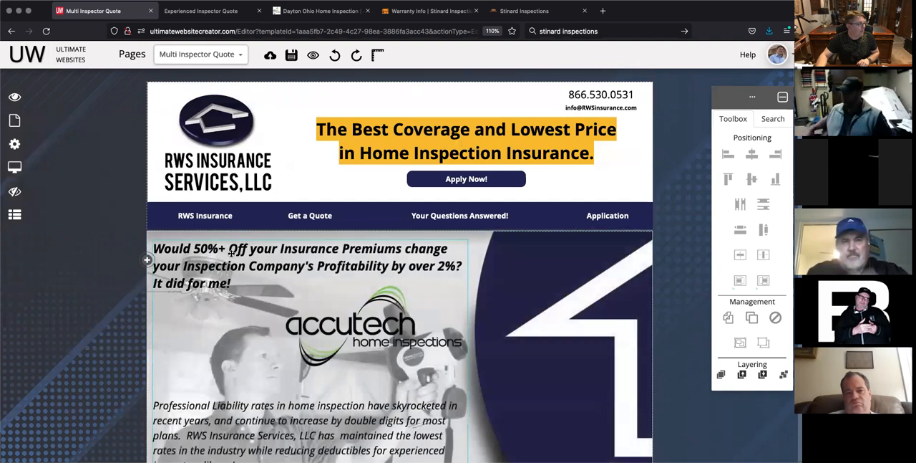
click(244, 241)
scroll(231, 253, down, 1)
scroll(231, 253, down, 4)
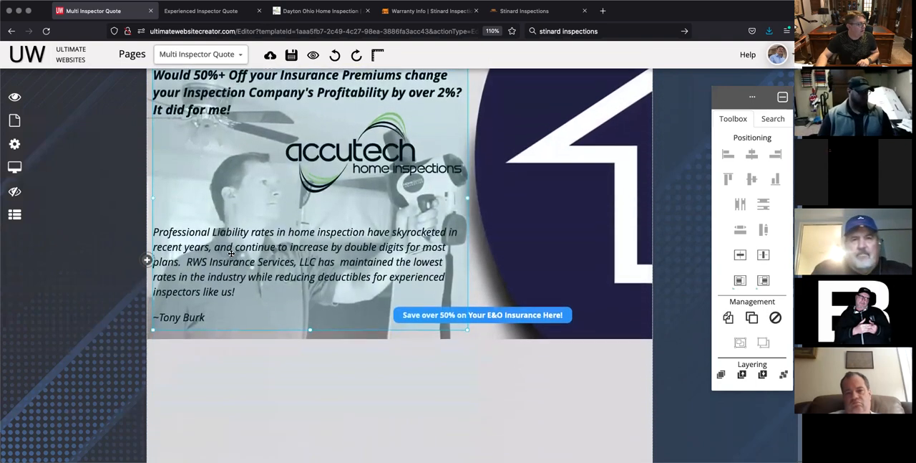
scroll(264, 260, up, 2)
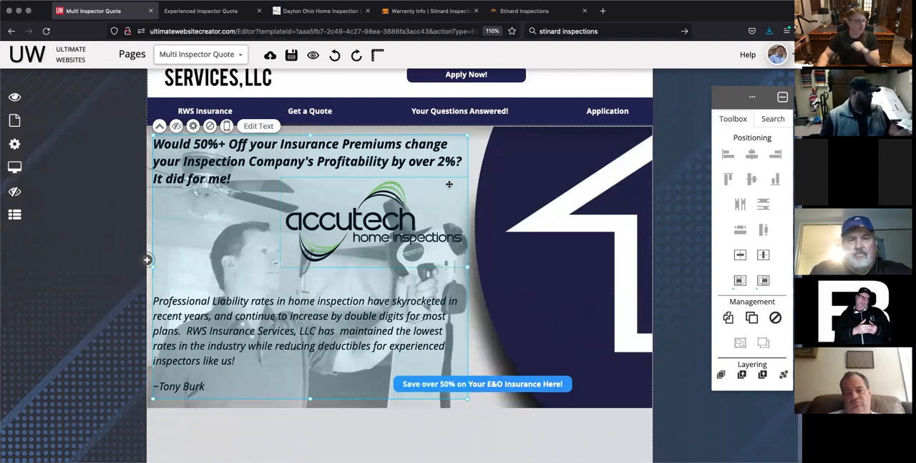
double_click(225, 155)
double_click(199, 162)
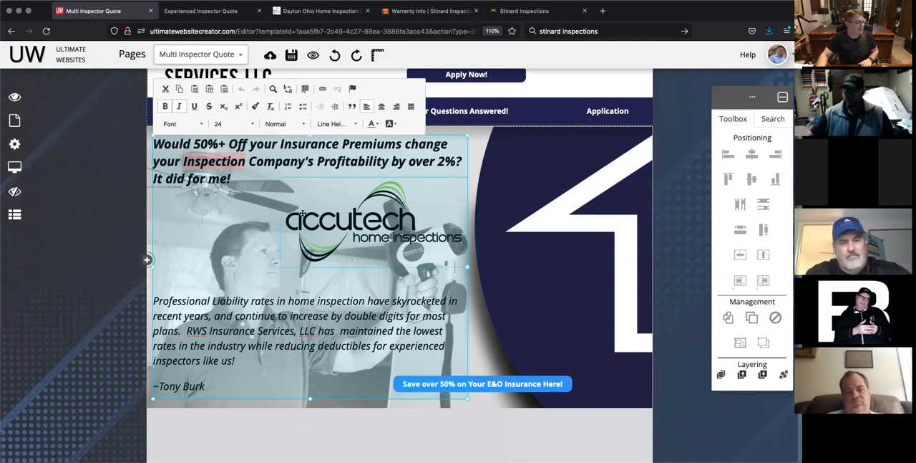
click(245, 199)
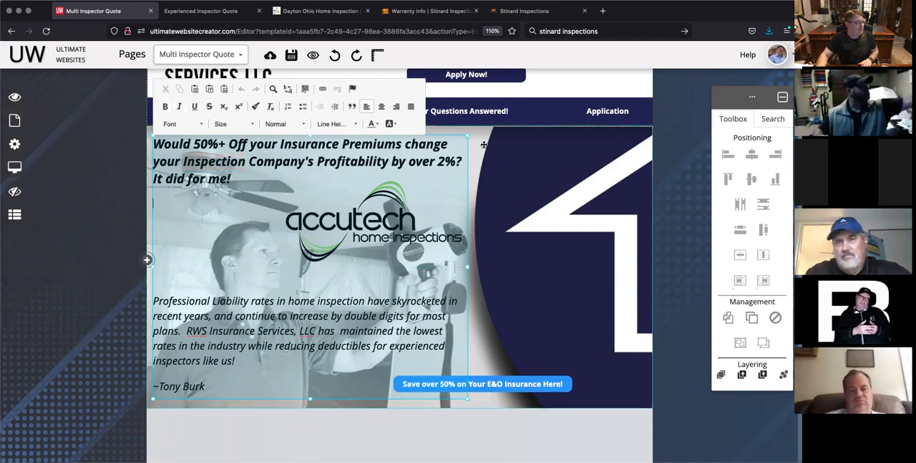
click(404, 435)
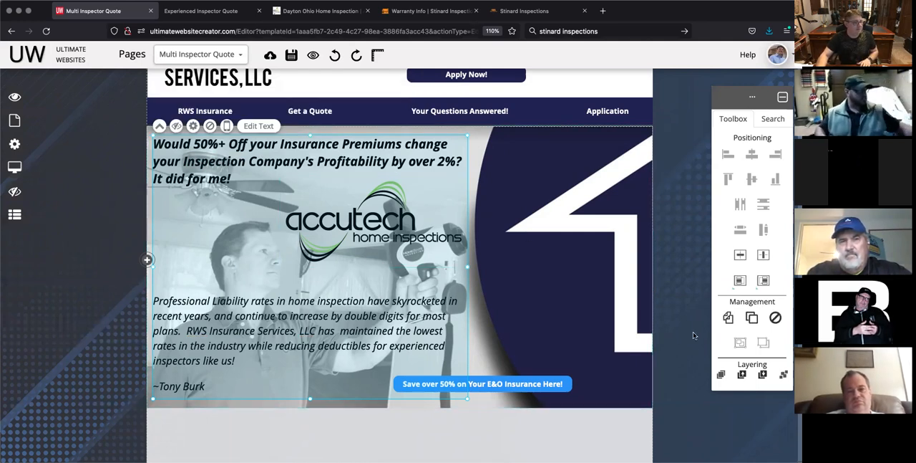
click(728, 317)
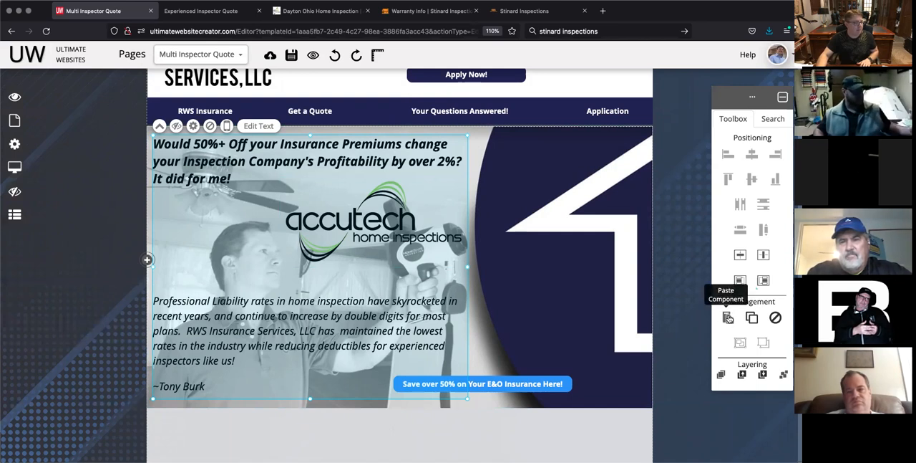
Step: Paste the copied testimonial text box onto the banner of the Experienced Inspector Quote page
click(241, 56)
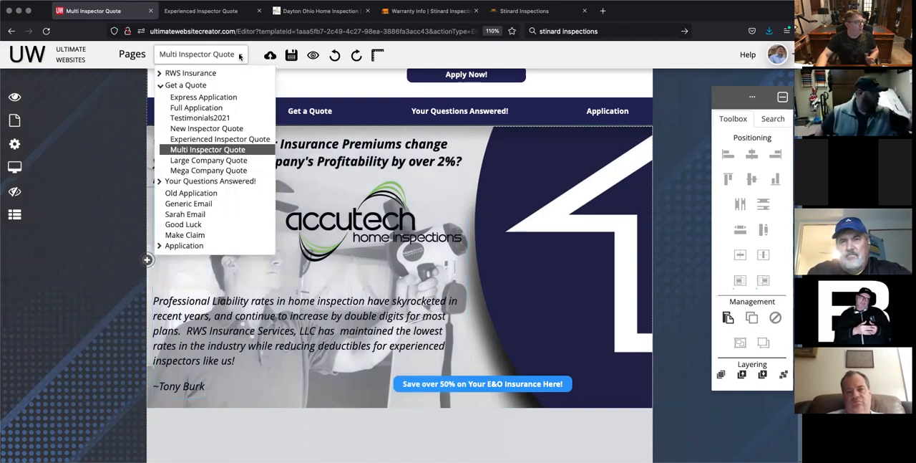
click(212, 161)
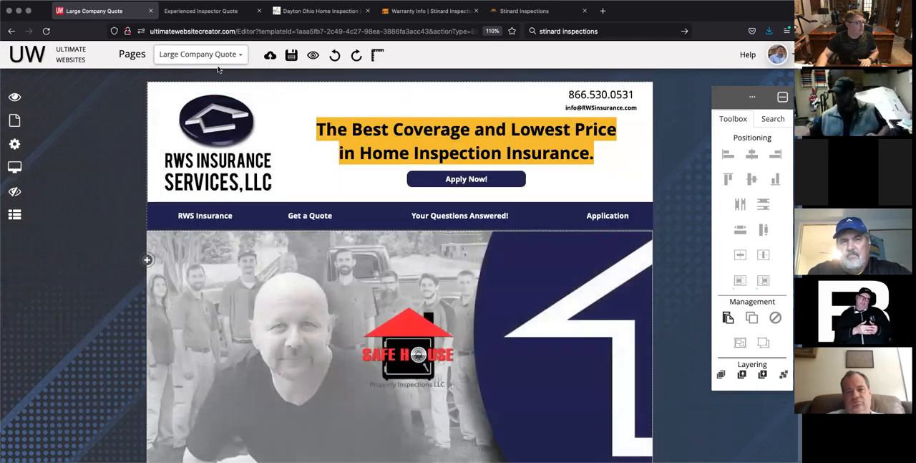
click(242, 55)
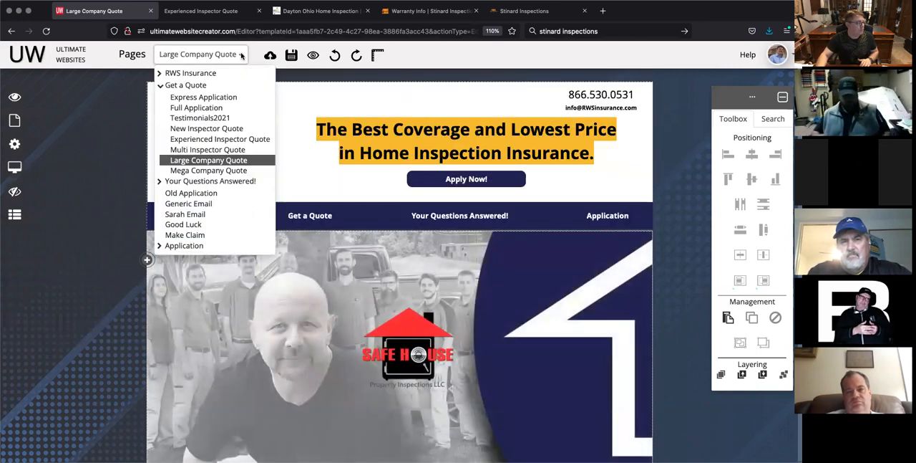
click(210, 141)
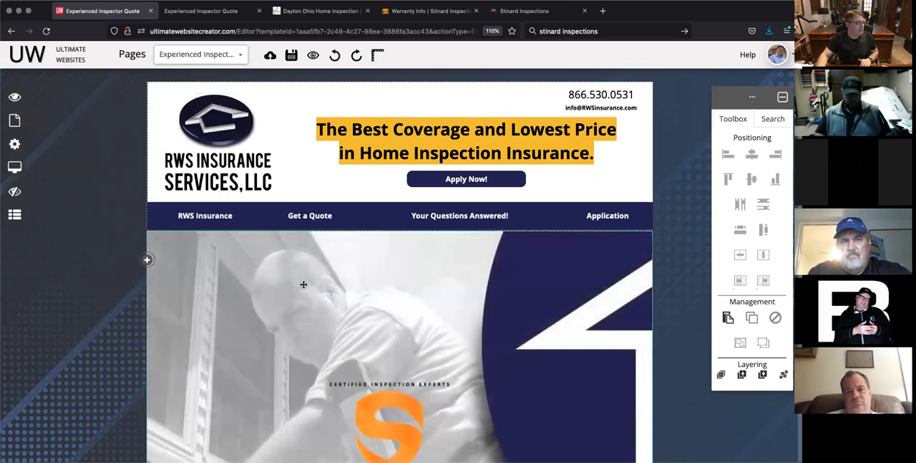
scroll(304, 287, down, 3)
scroll(304, 288, up, 3)
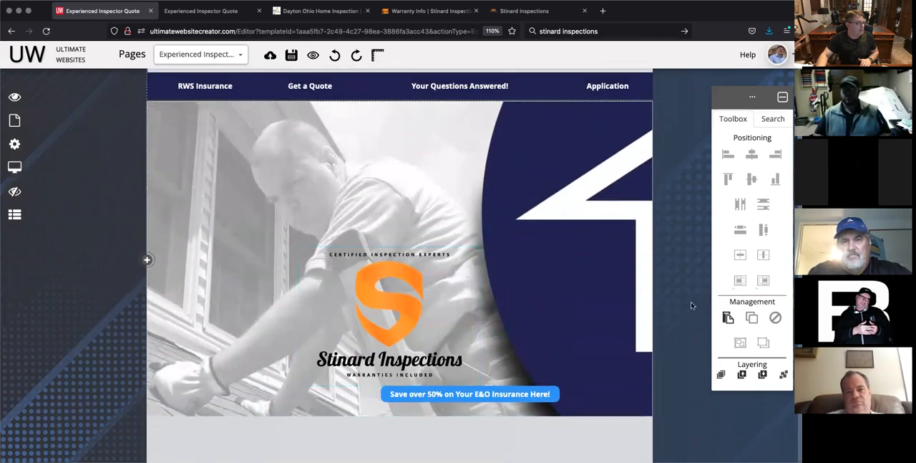
click(729, 318)
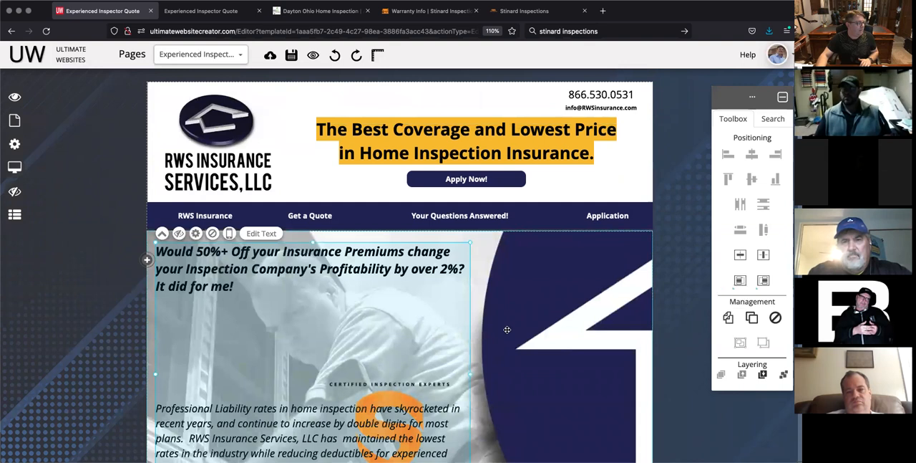
scroll(505, 328, down, 1)
scroll(507, 329, down, 1)
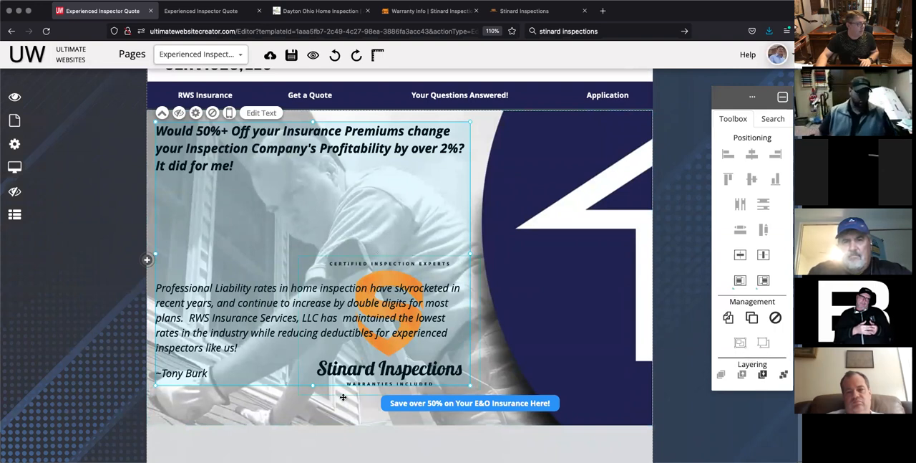
click(332, 440)
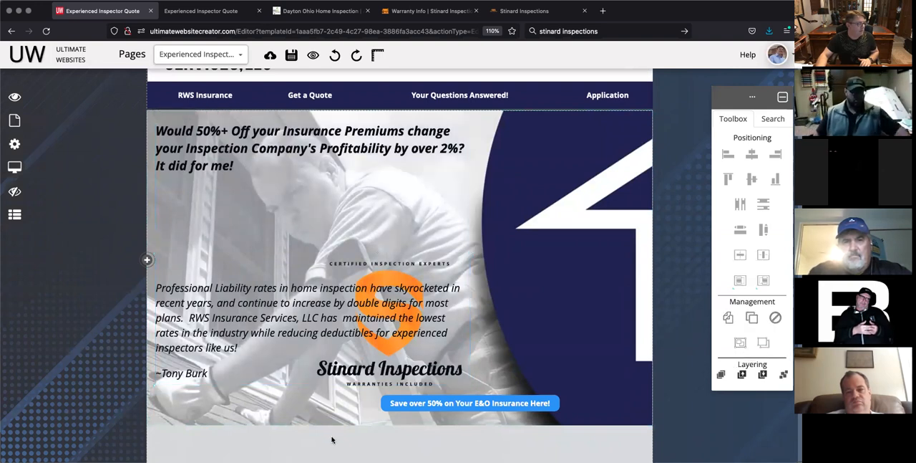
Step: Move the Stinard logo out from behind the testimonial onto the blue circle, and place the text box over the left part of the banner photo
click(381, 368)
drag(364, 312, 467, 461)
click(396, 276)
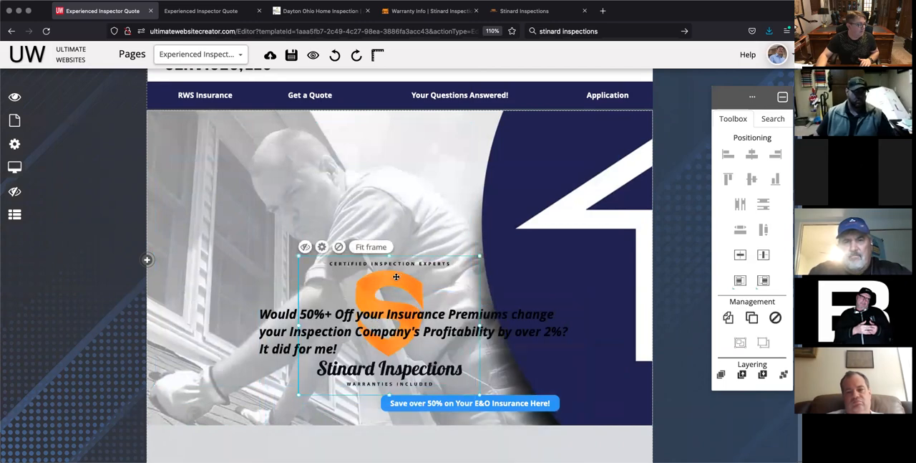
drag(379, 272, 534, 209)
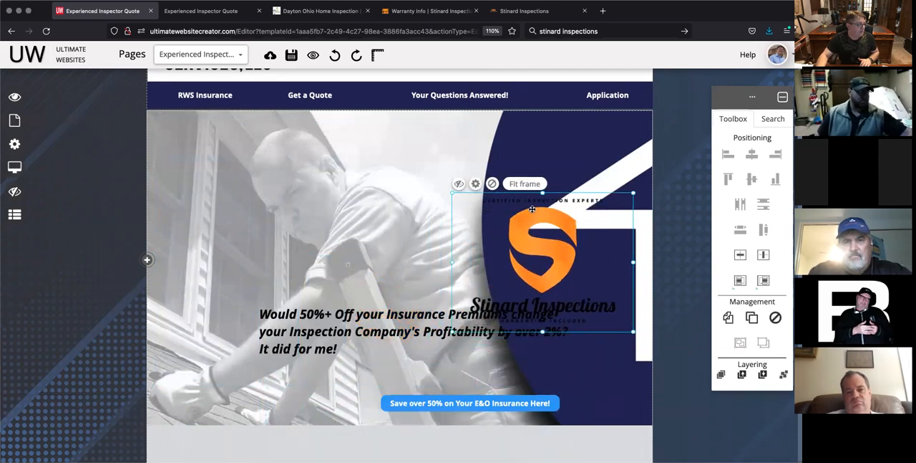
click(351, 338)
drag(361, 340, 258, 163)
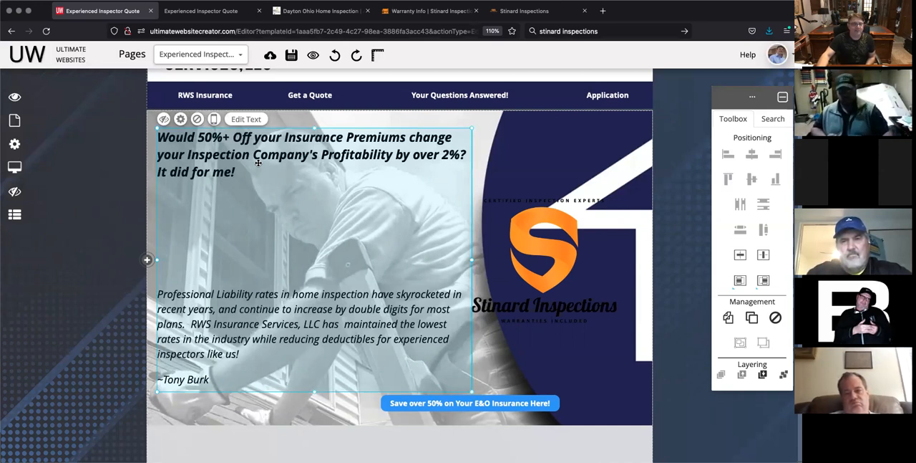
Step: Shrink the Stinard logo to about two thirds of its width and place it in the gap between the testimonial's heading and paragraph
click(551, 258)
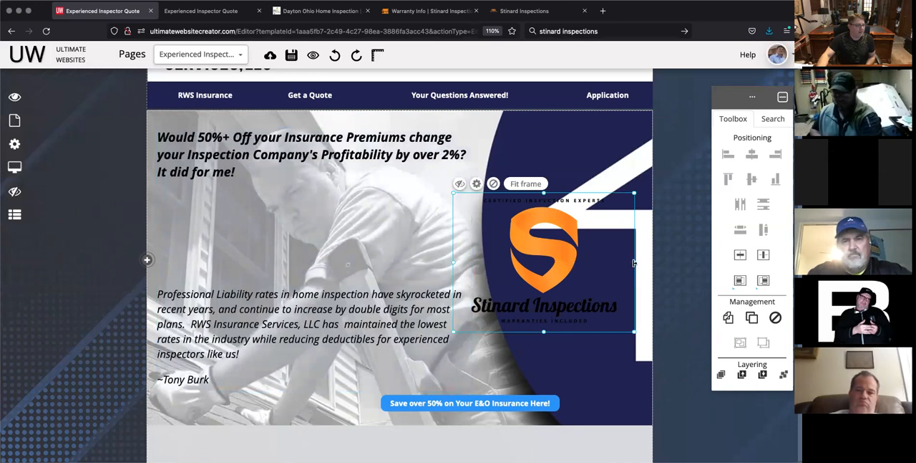
drag(634, 262, 578, 260)
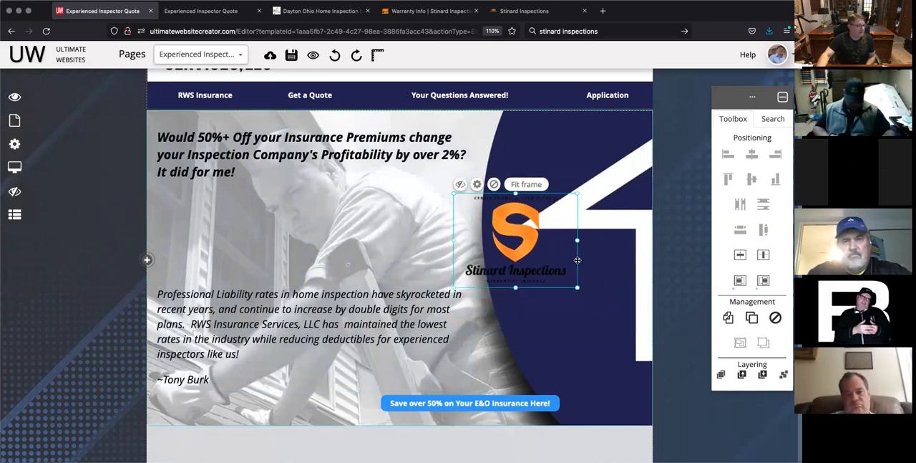
drag(507, 236, 423, 234)
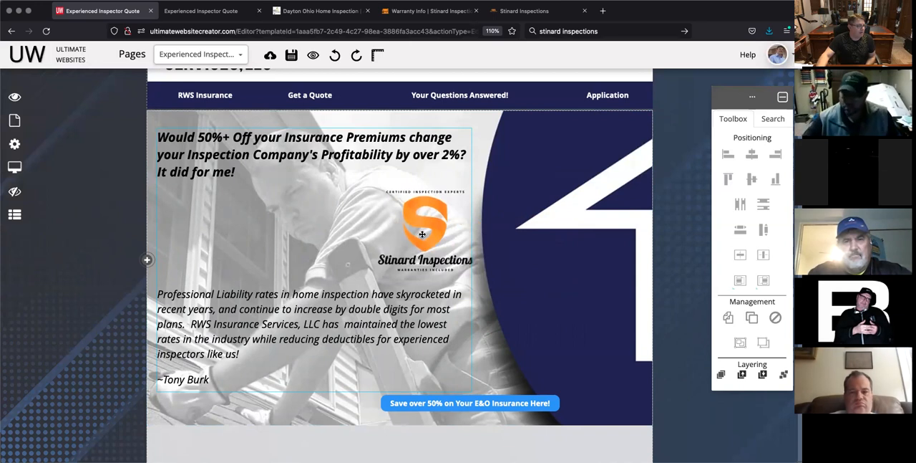
Step: Replace the signature name at the end of the testimonial with the full name of the Stinard Inspections inspector
click(217, 380)
click(200, 380)
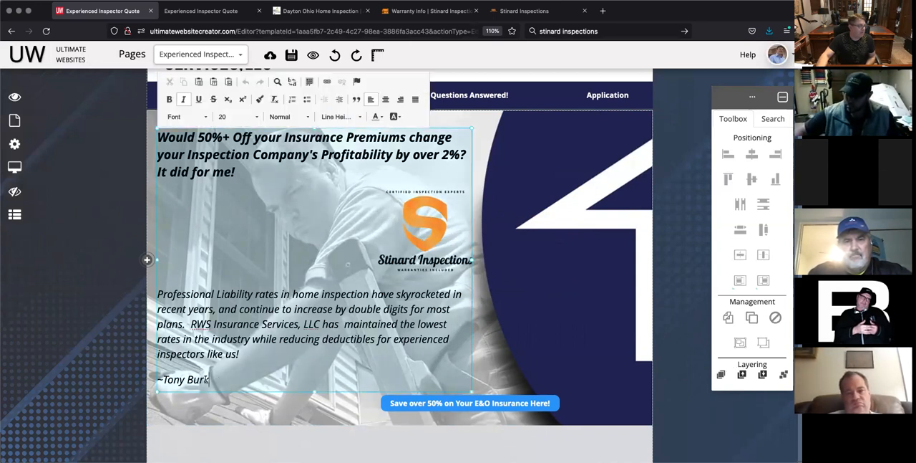
key(BackSpace)
key(BackSpace)
key(BackSpace)
key(BackSpace)
key(BackSpace)
key(BackSpace)
key(BackSpace)
key(BackSpace)
key(BackSpace)
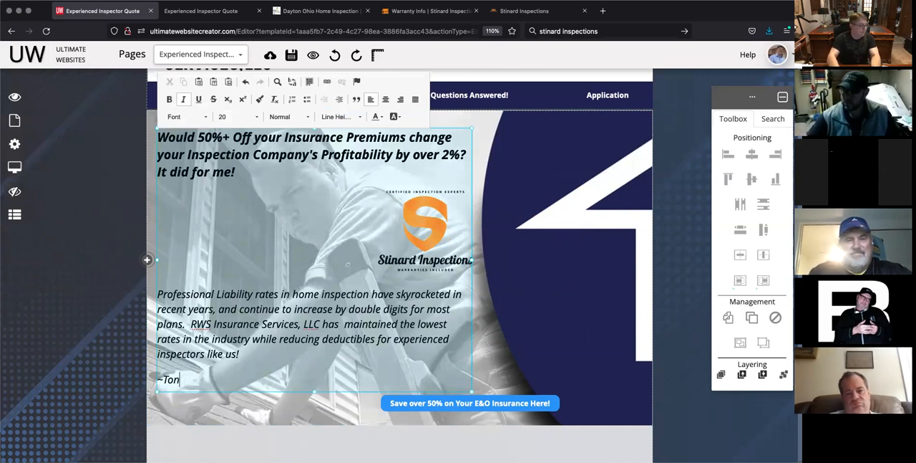
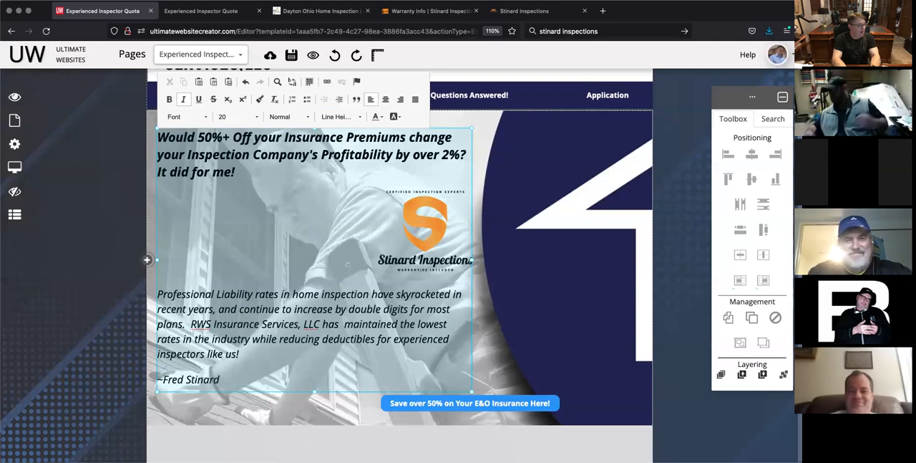
click(276, 441)
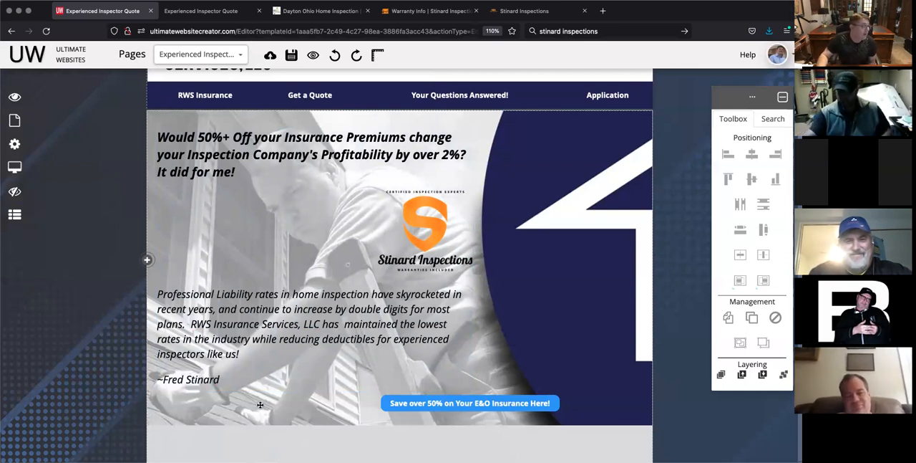
Step: Check the live Experienced Inspector page on rwsinsurance.com and return to the website editor
scroll(293, 260, up, 3)
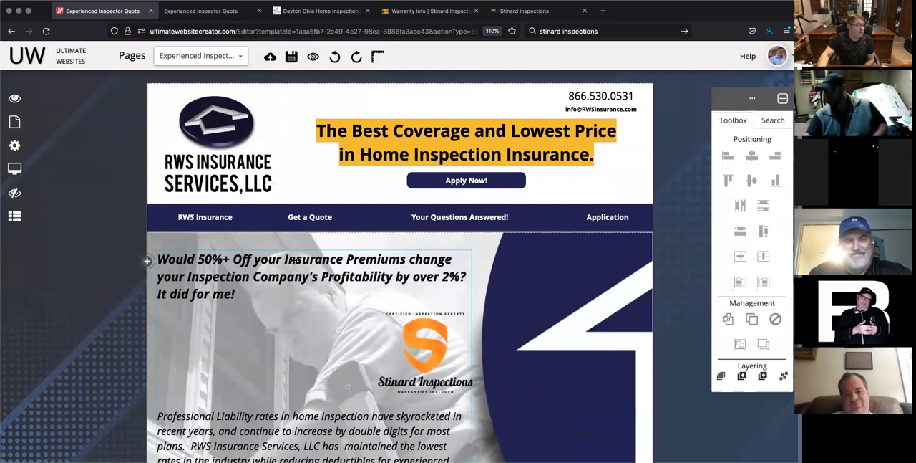
click(203, 12)
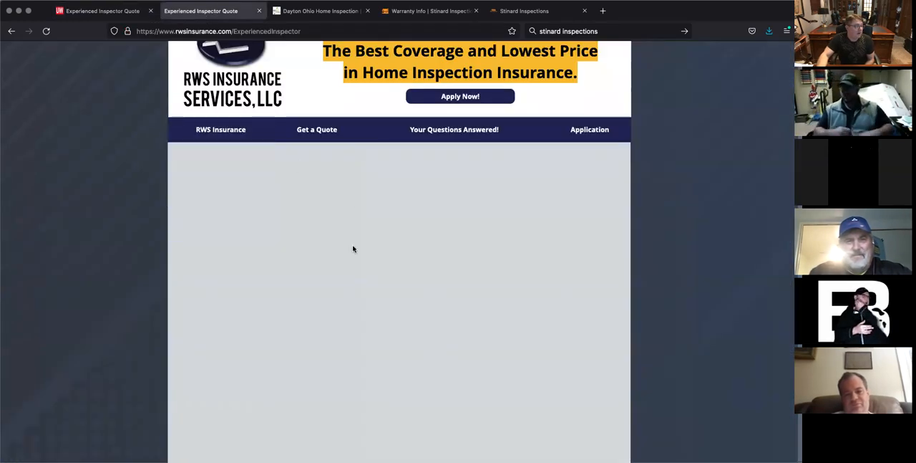
scroll(353, 248, up, 1)
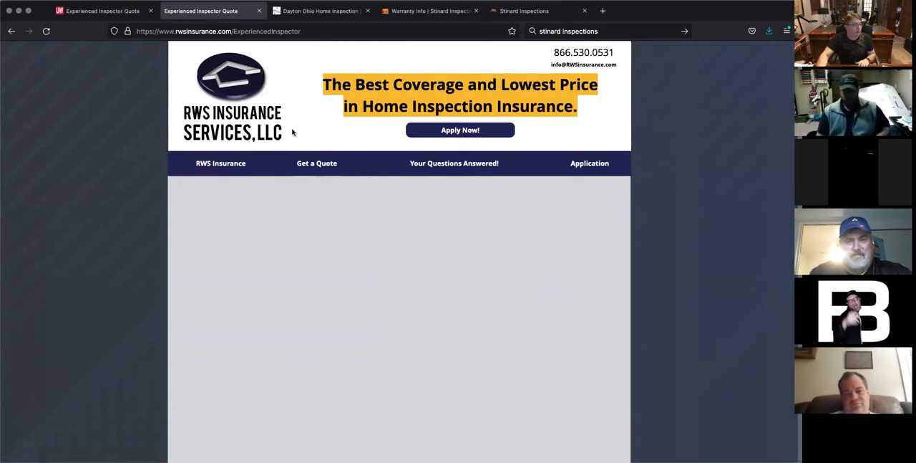
click(100, 10)
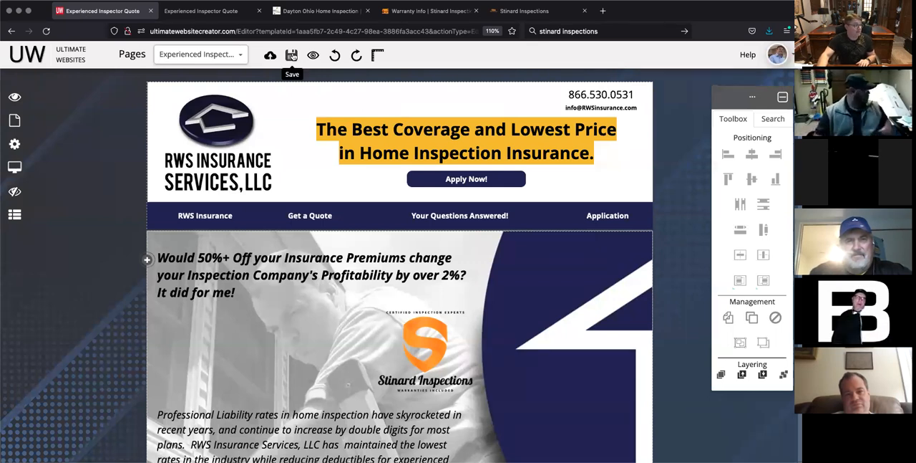
Step: Save the edited website, dismiss the saving hint, and publish the site
click(292, 56)
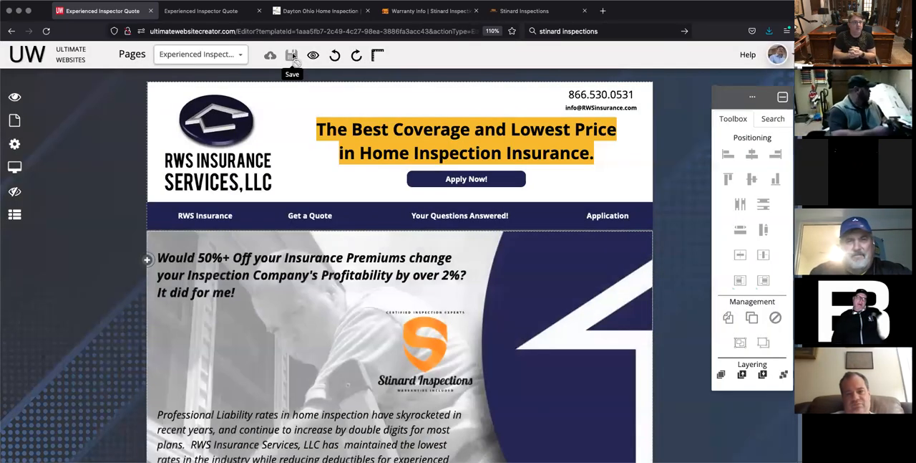
click(293, 56)
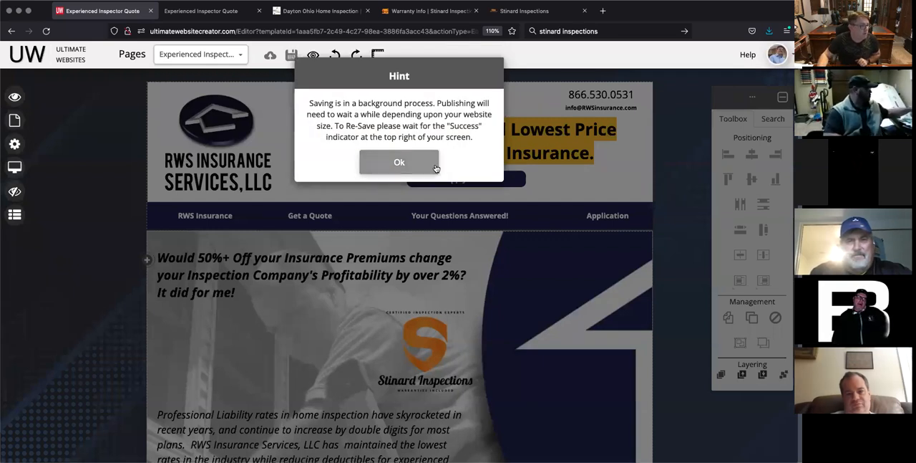
click(400, 161)
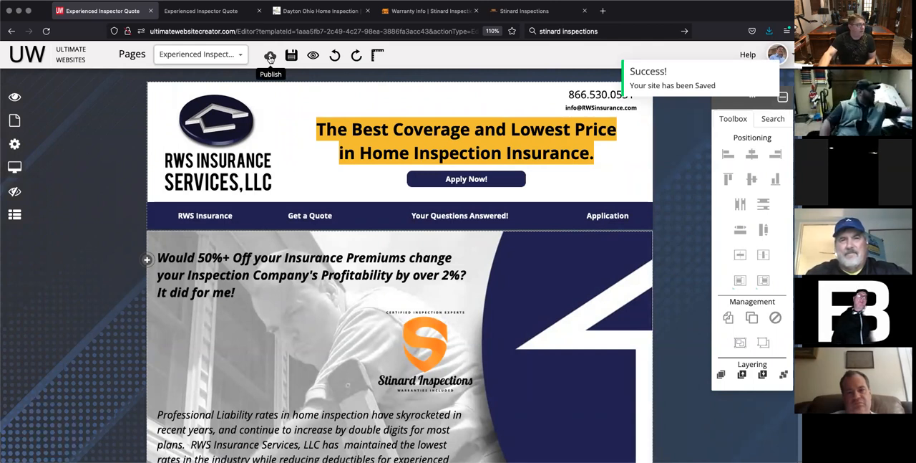
click(270, 58)
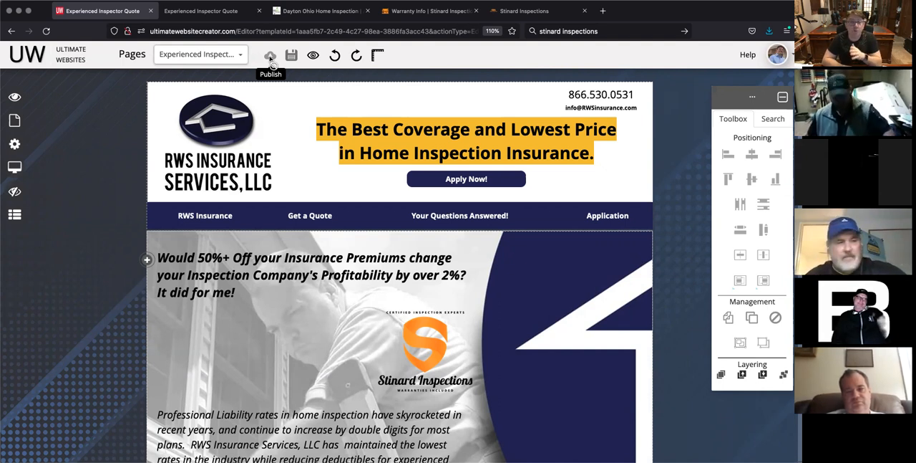
click(272, 62)
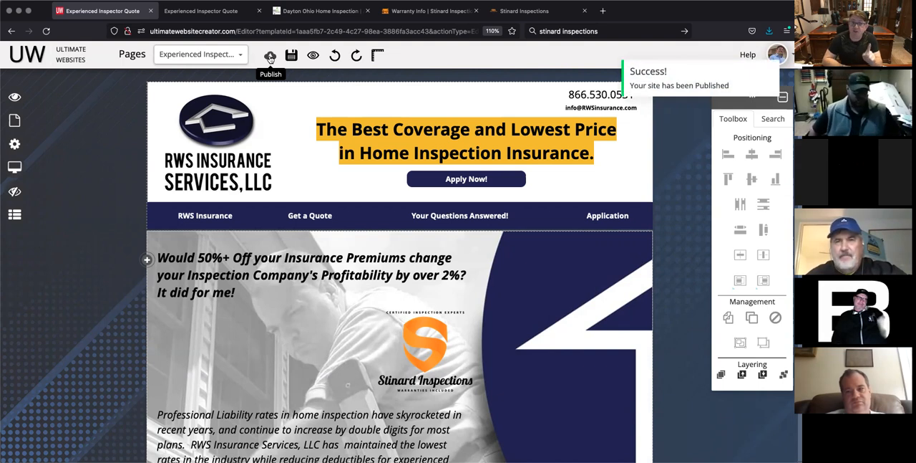
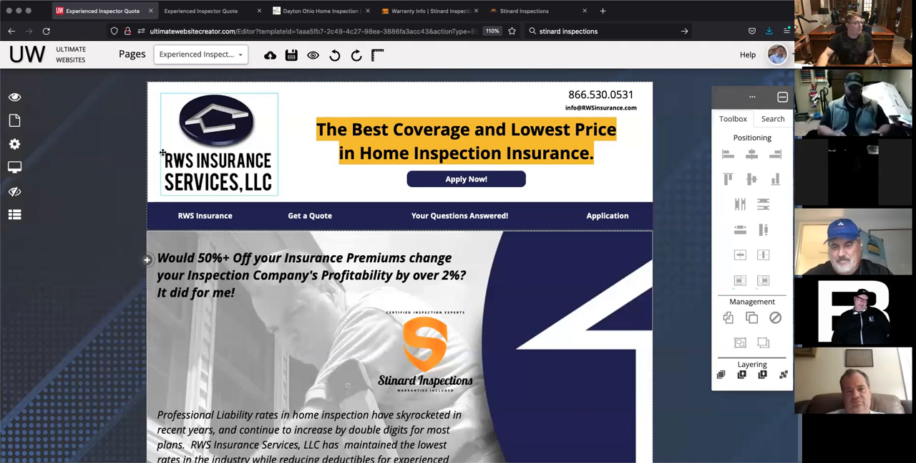
Step: Reload the live Experienced Inspector page on rwsinsurance.com and review the published testimonial, logo and button
click(204, 12)
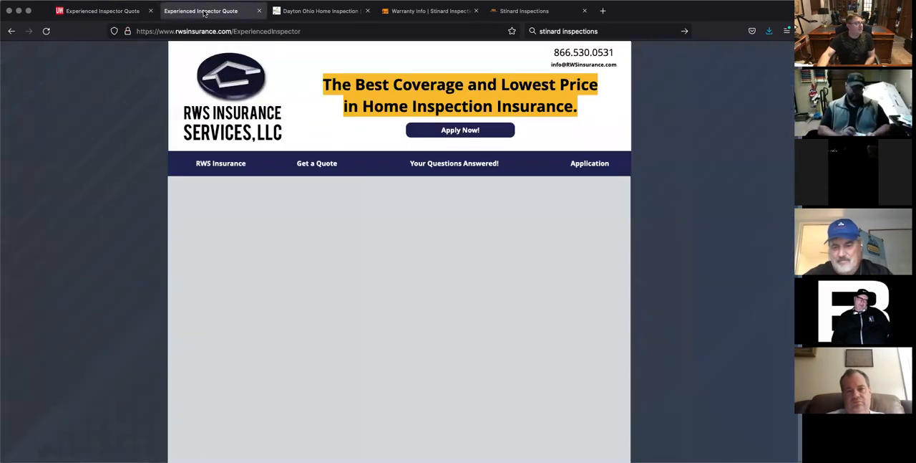
click(46, 33)
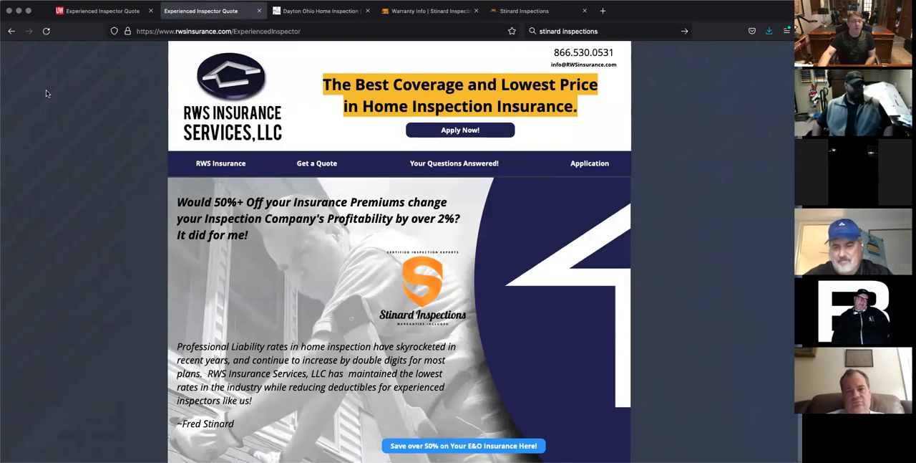
scroll(46, 93, down, 1)
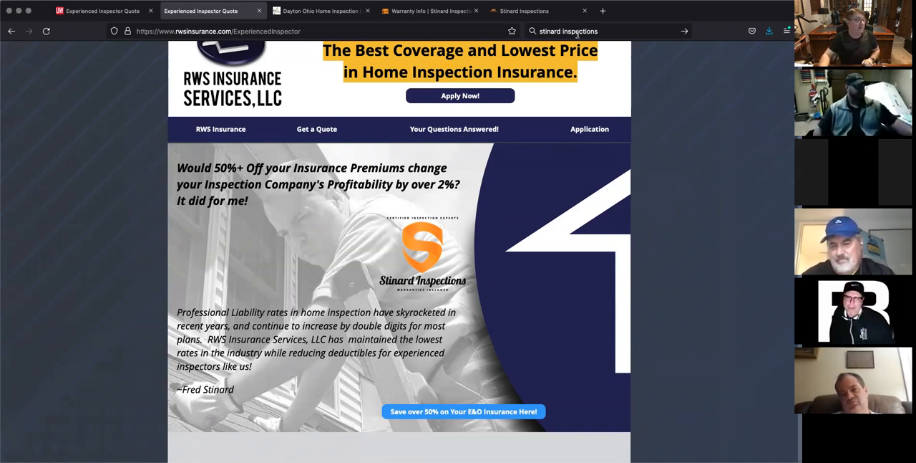
Step: Open the inspectionexpo.net website in a new browser tab
click(603, 11)
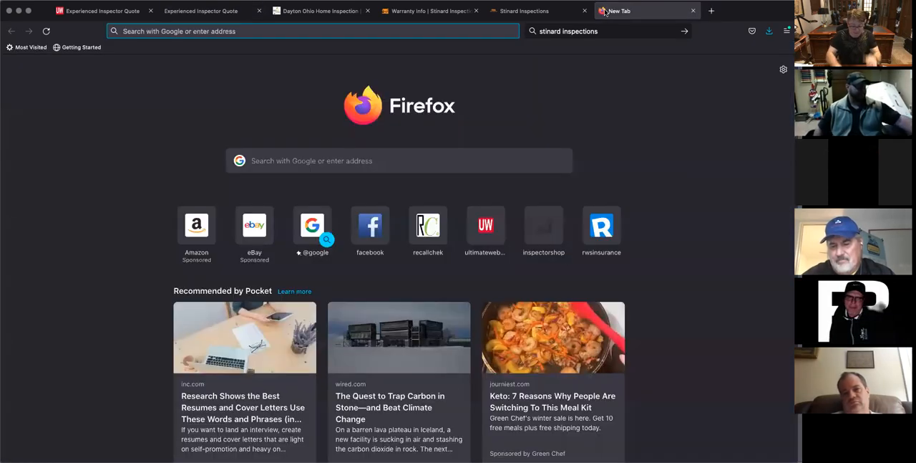
text(inspection)
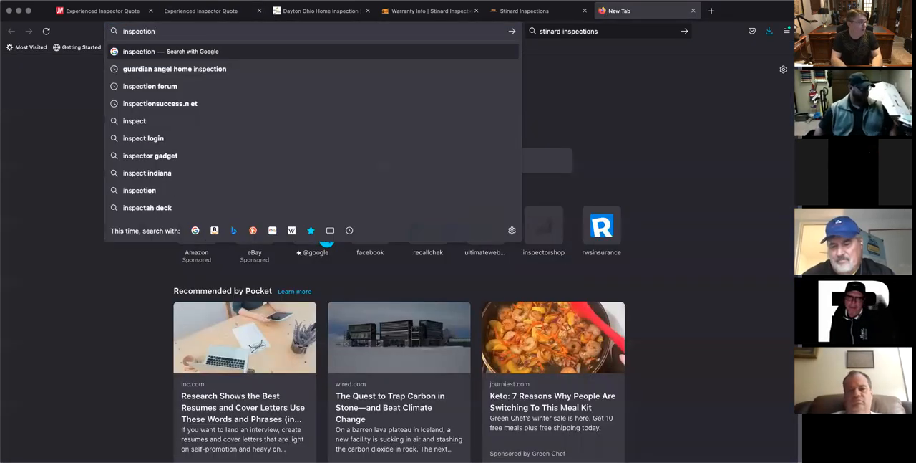
text(expo.net)
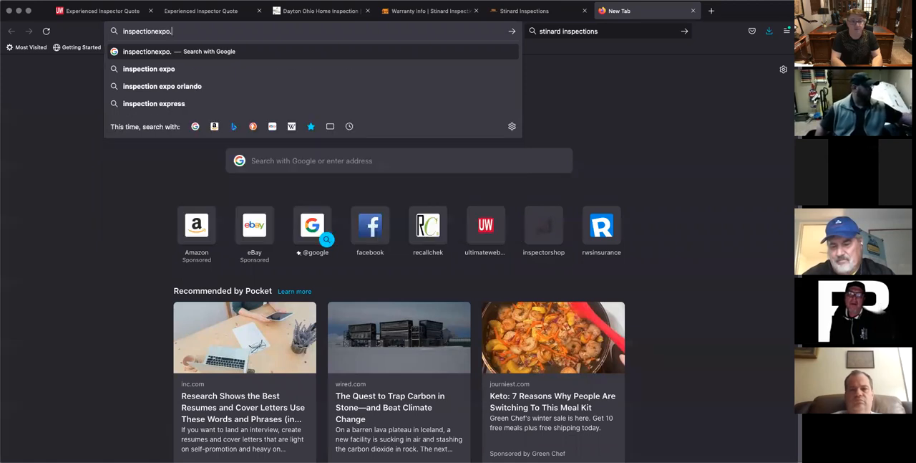
key(Return)
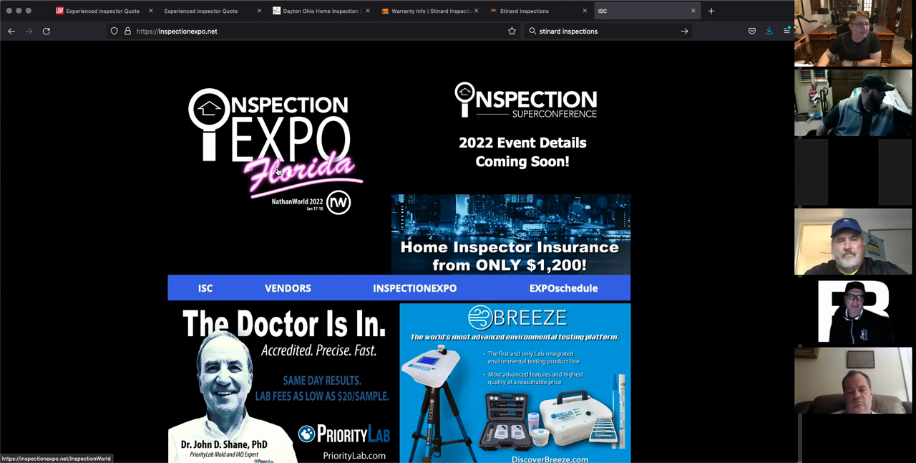
Step: Open the InspectionGo page of the Inspection Expo site and examine its Experience Mastermind form, hosts and event agenda
scroll(344, 215, down, 2)
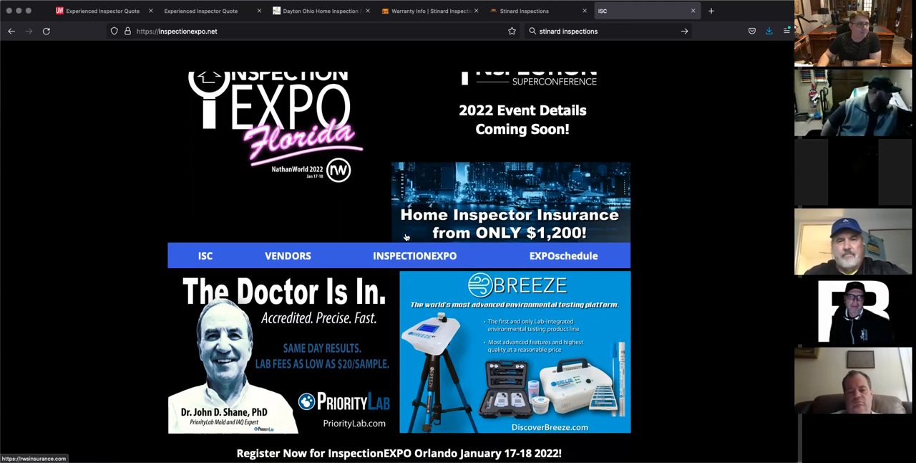
mouse_move(419, 236)
click(423, 255)
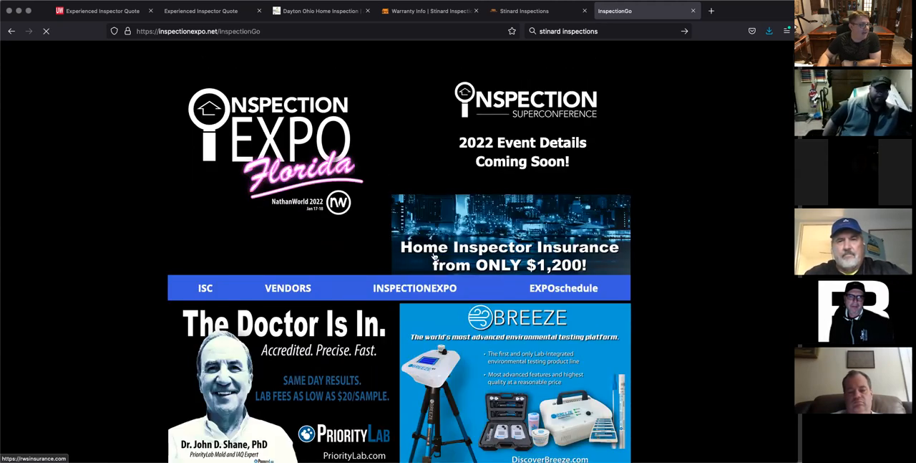
scroll(694, 228, down, 10)
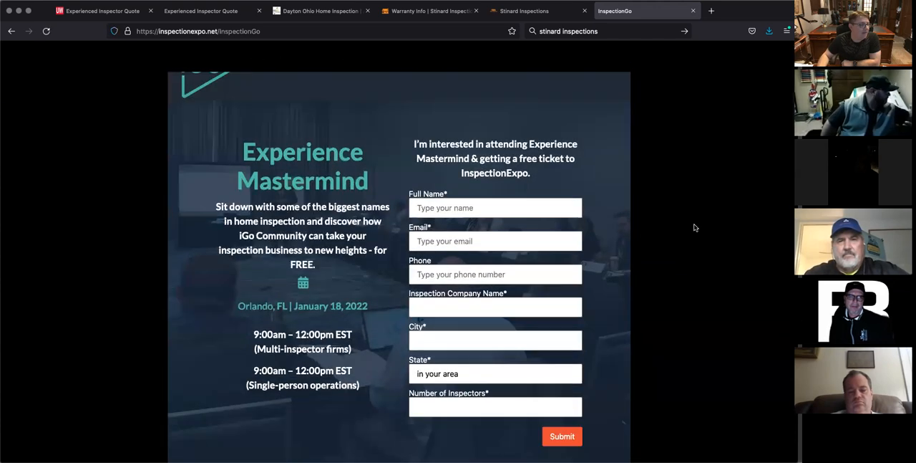
scroll(694, 227, down, 5)
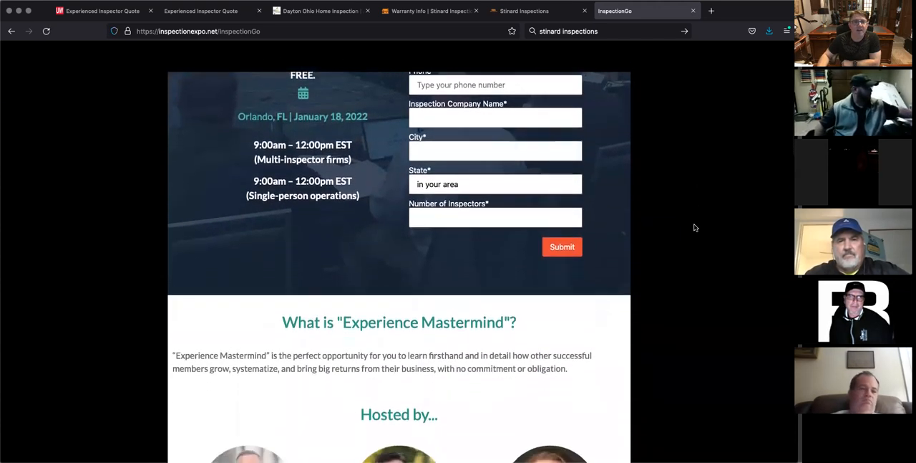
scroll(694, 227, down, 6)
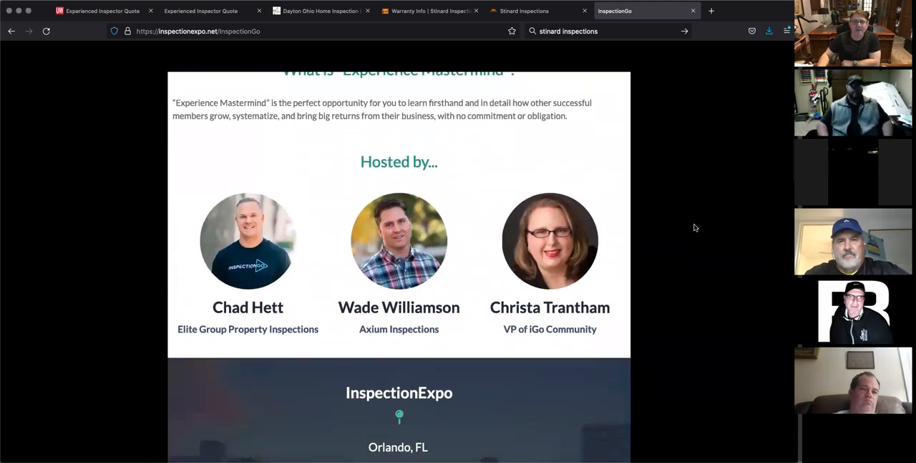
scroll(693, 227, down, 10)
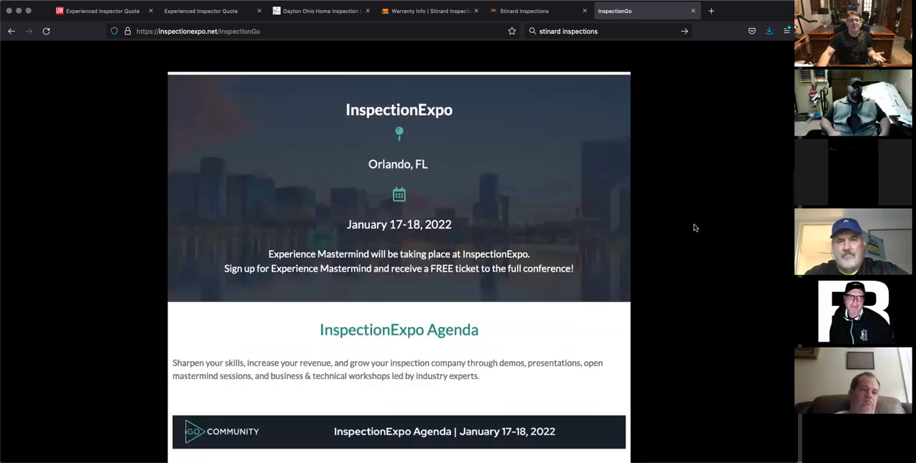
scroll(694, 227, down, 2)
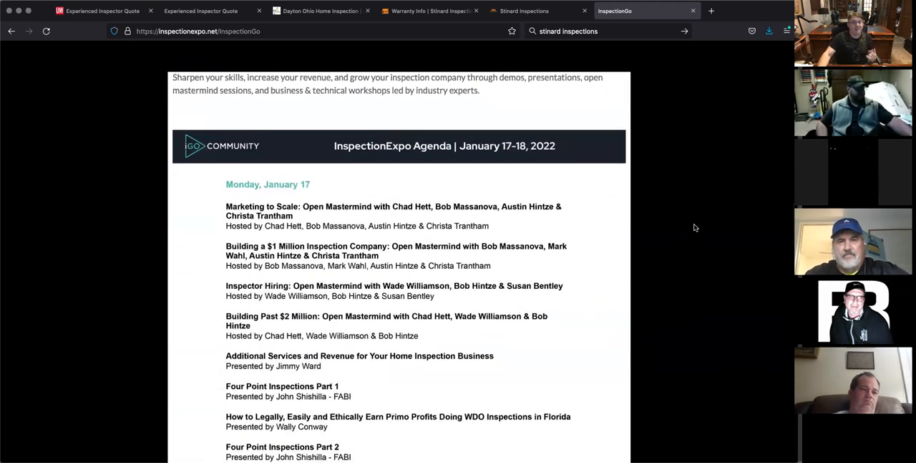
scroll(693, 228, down, 4)
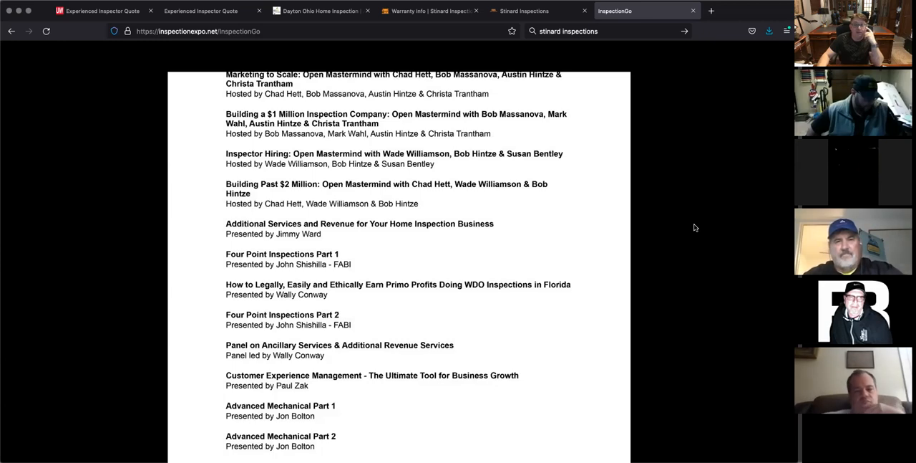
scroll(694, 228, down, 1)
scroll(693, 228, down, 2)
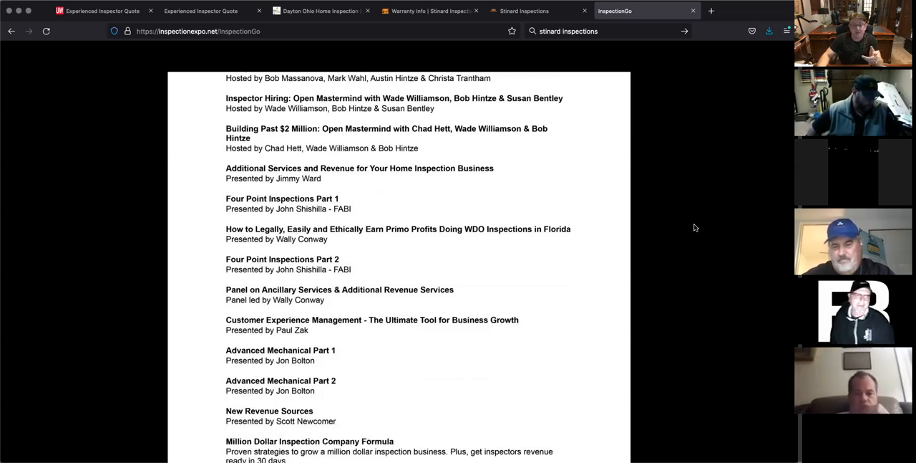
scroll(694, 228, down, 3)
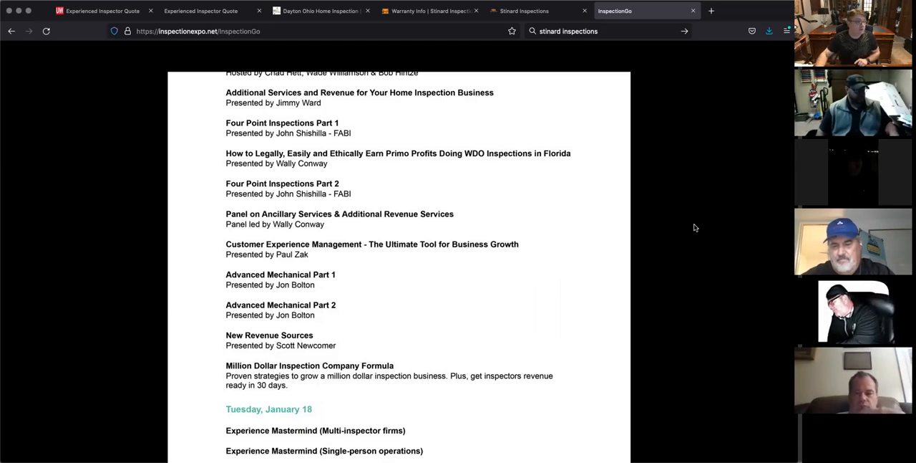
scroll(694, 228, up, 20)
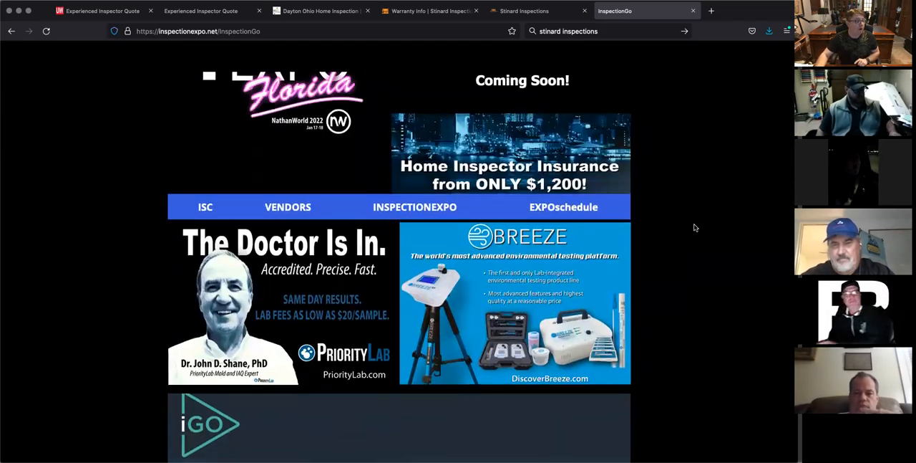
scroll(694, 228, up, 2)
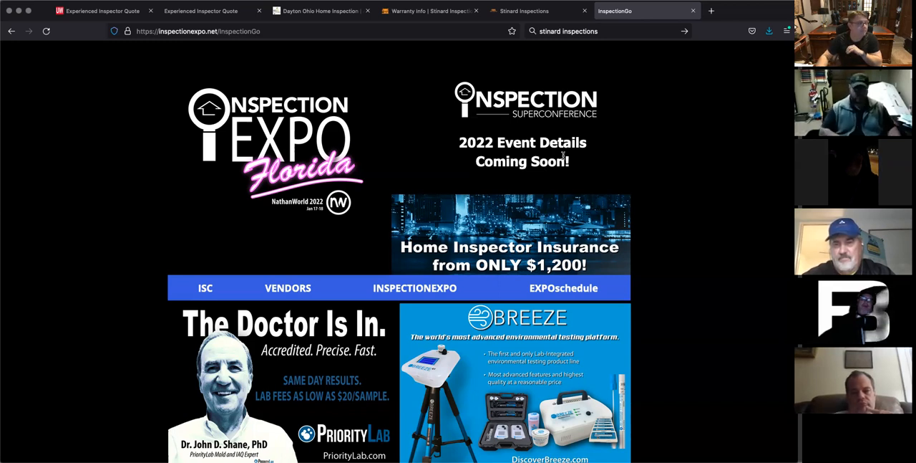
Step: Return to the website editor and insert a new button in the blank area below the banner, shifted slightly right of centre
click(92, 12)
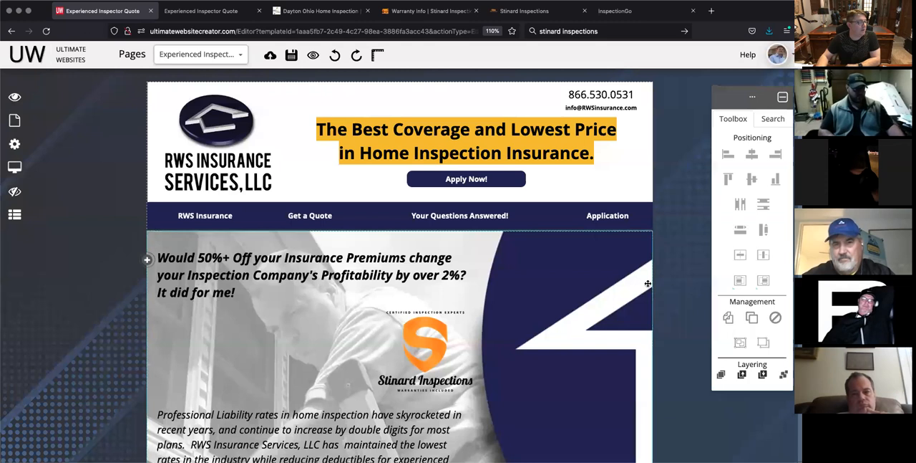
scroll(649, 283, down, 5)
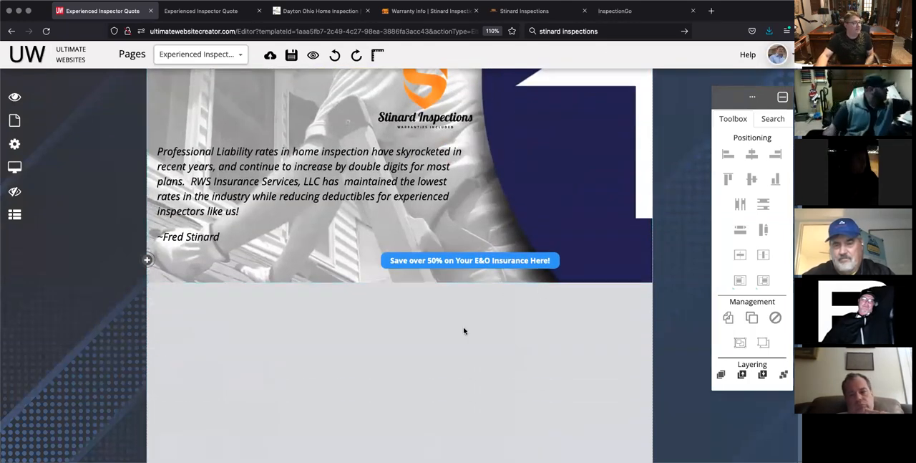
click(502, 261)
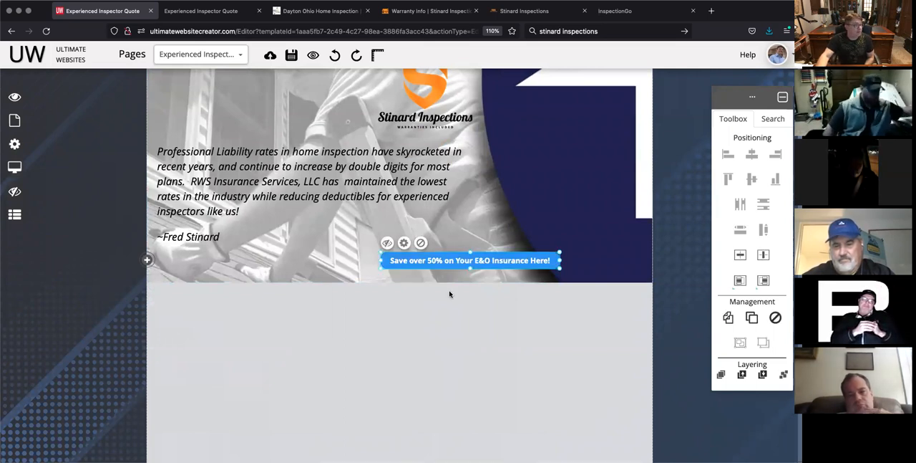
scroll(455, 315, down, 2)
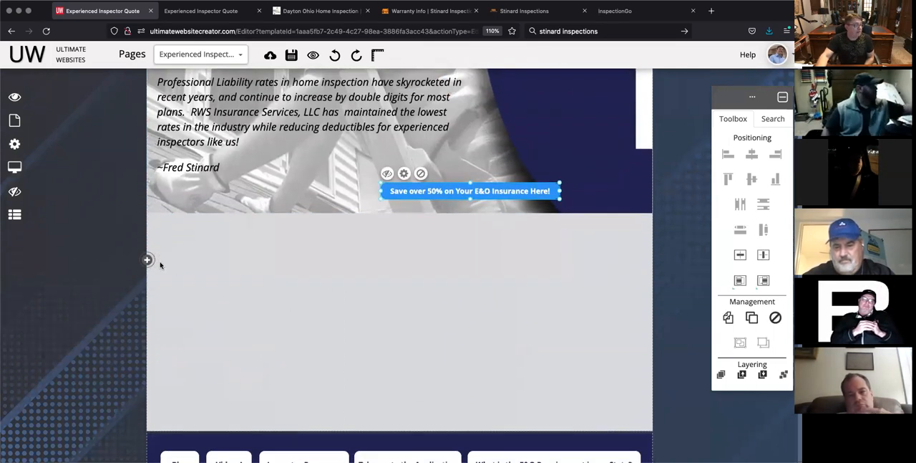
click(147, 261)
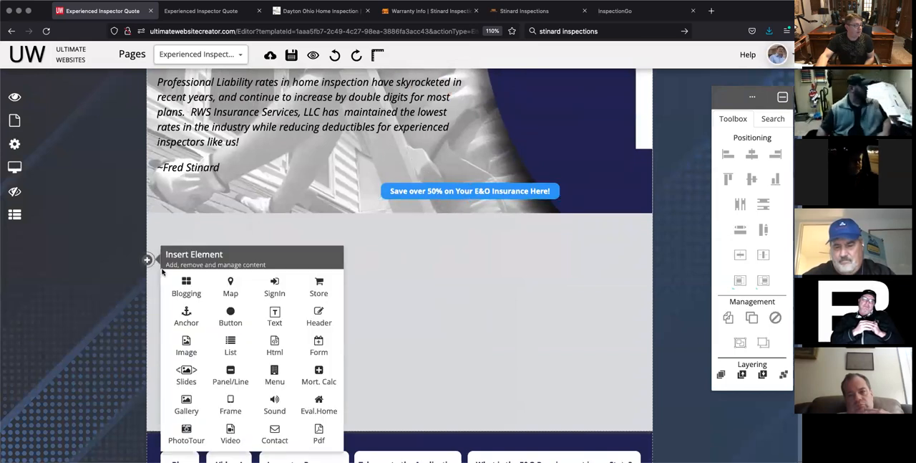
click(231, 313)
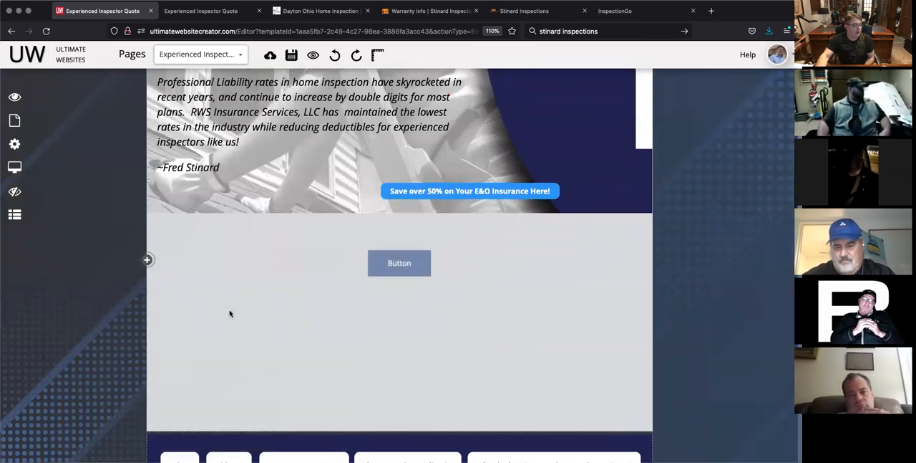
click(409, 251)
drag(406, 252, 436, 263)
click(515, 285)
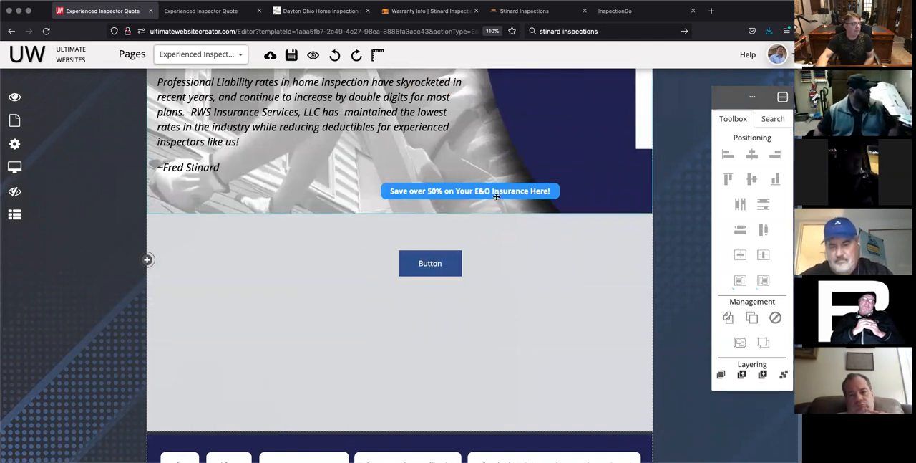
Step: Set the new button's background hover colour to the website's light blue, rgb(73, 160, 248)
click(439, 259)
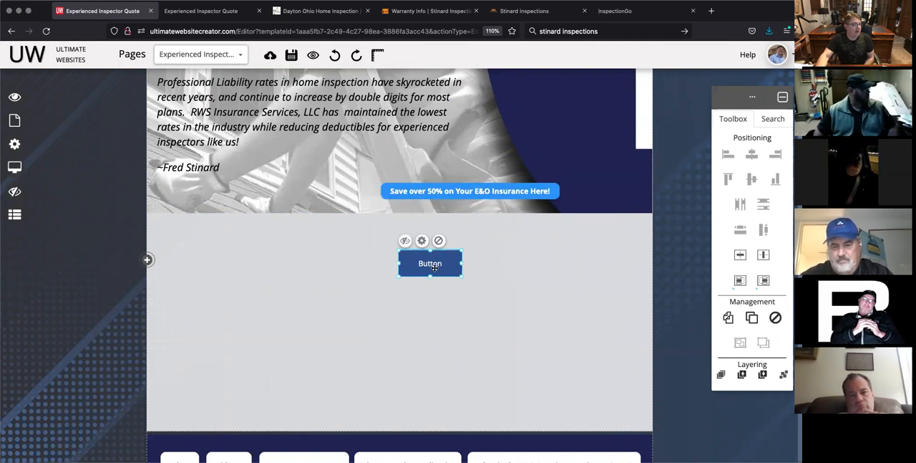
click(422, 242)
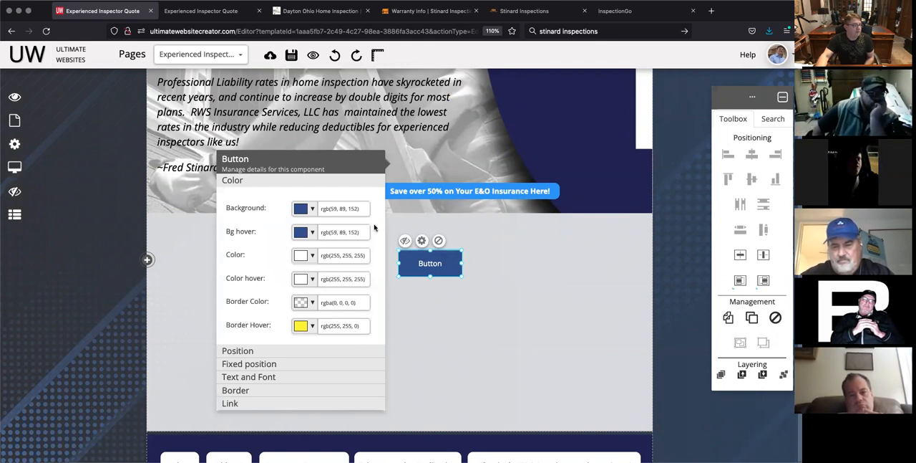
click(310, 233)
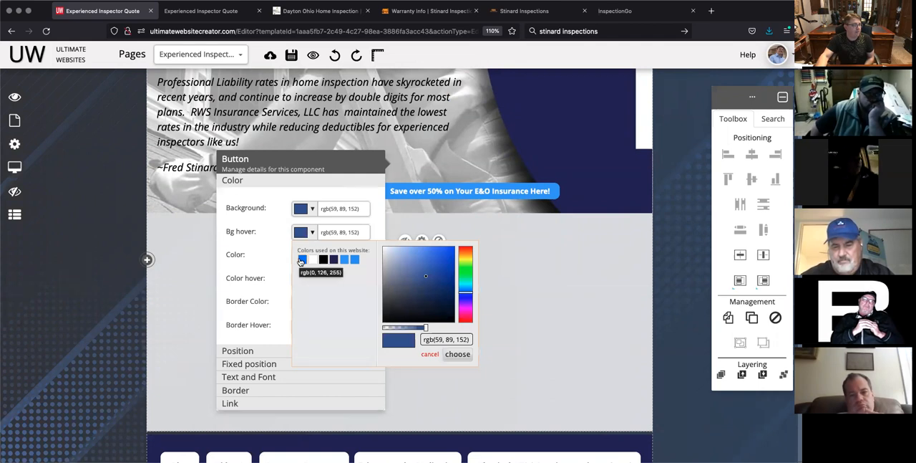
click(301, 260)
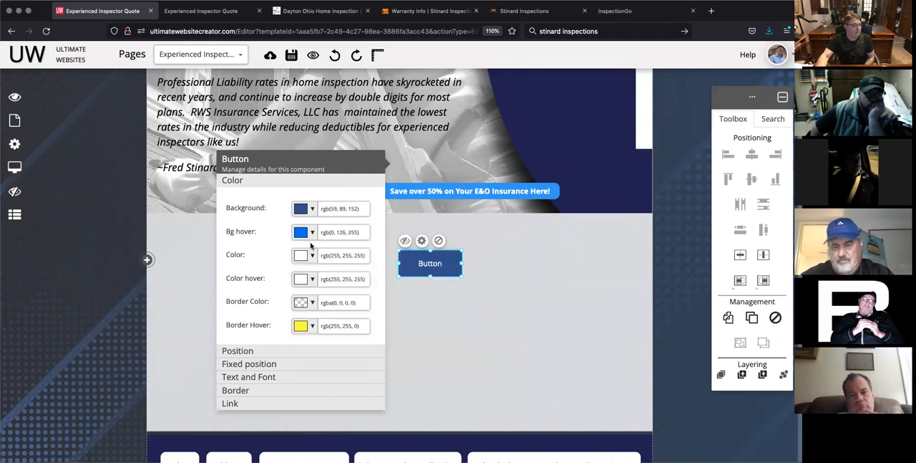
click(312, 233)
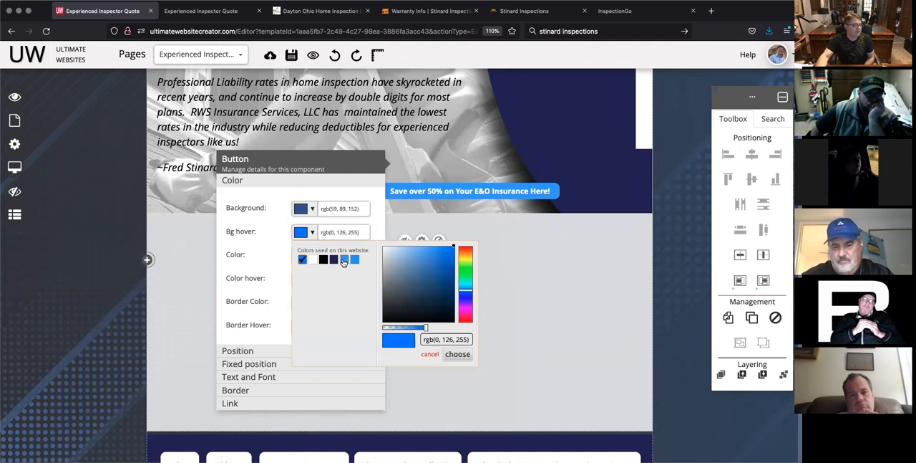
click(343, 260)
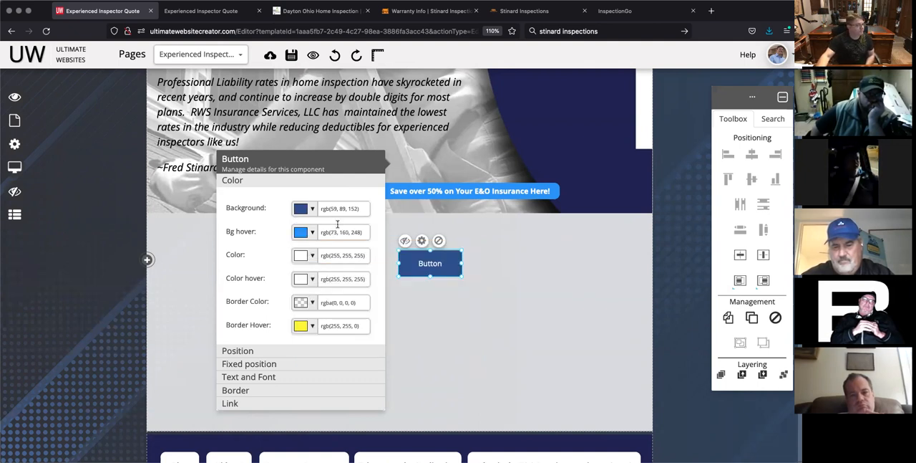
Step: Set the new button's text to "Save over 50% on Your E&O Insurance Here!"
click(259, 378)
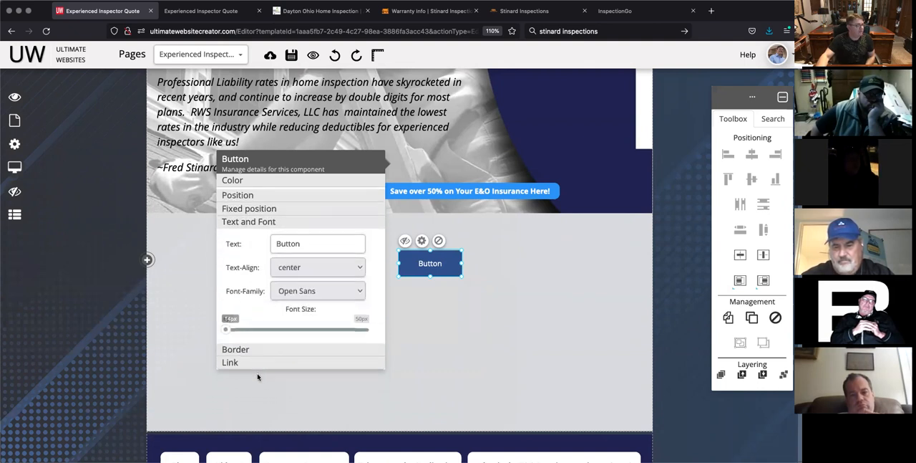
double_click(306, 240)
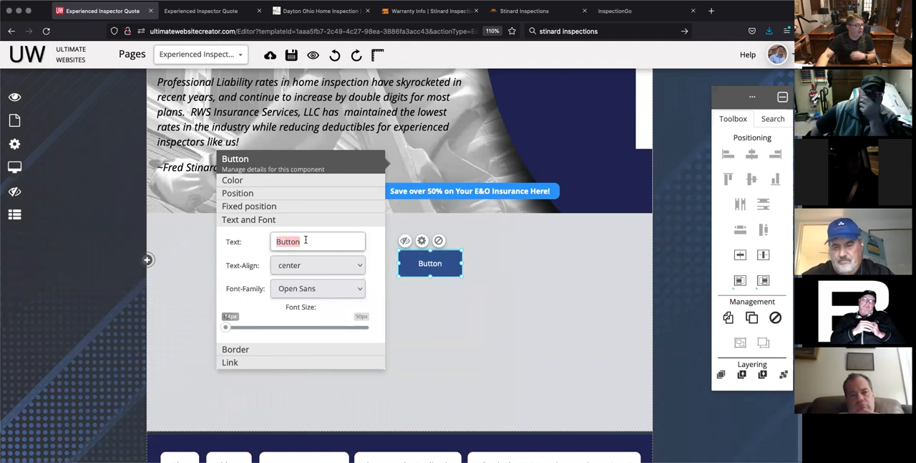
text(Save over 50%)
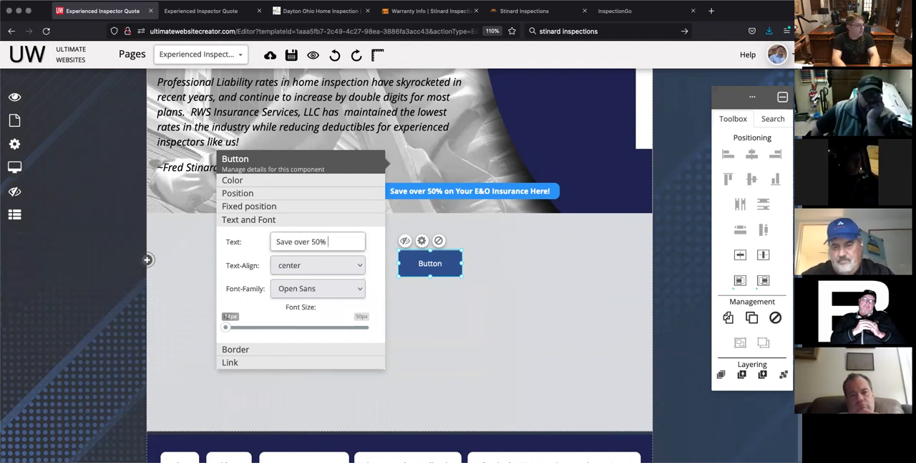
text( on Your E)
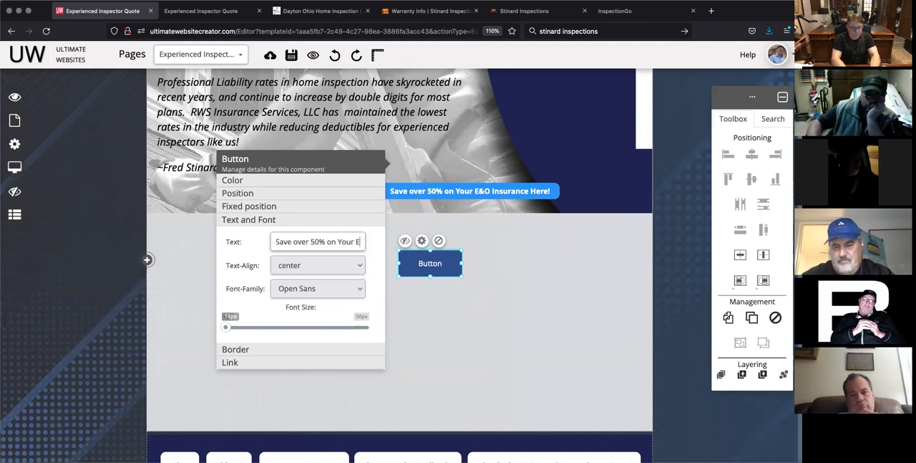
text(&O Insurance Here)
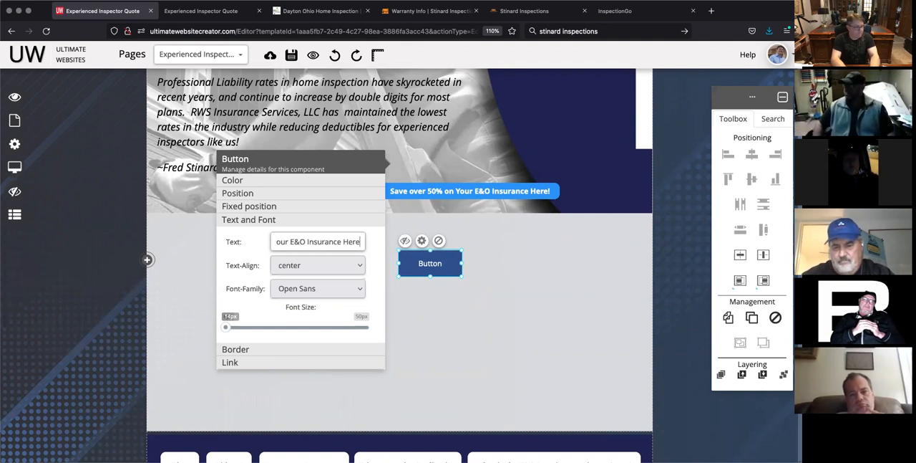
text(!)
click(250, 251)
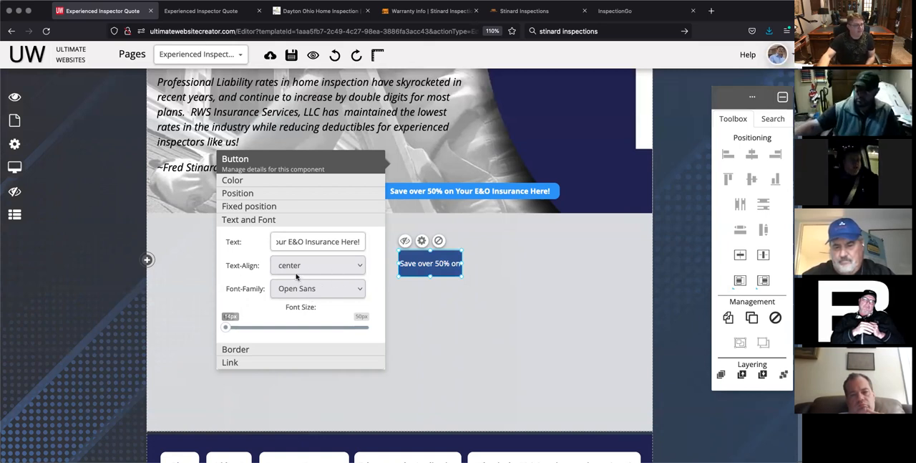
Step: Check the font of the existing banner button and set the new button's font family to Open Sans Bold
click(451, 189)
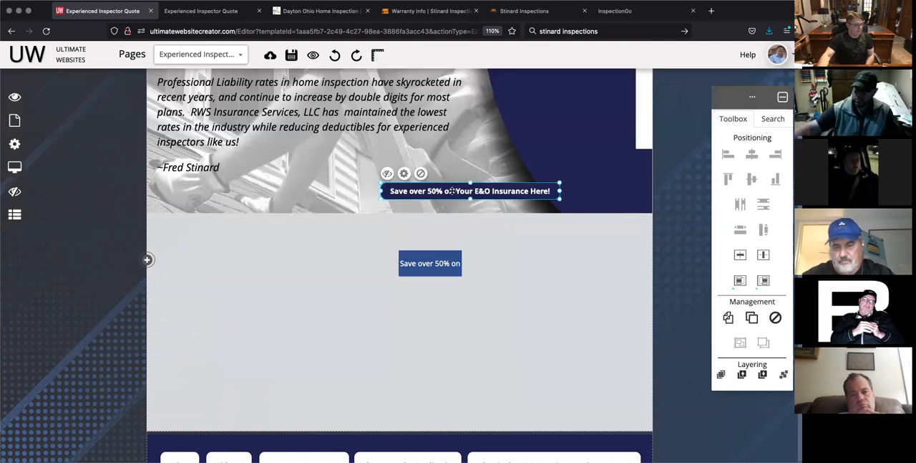
click(404, 174)
click(234, 378)
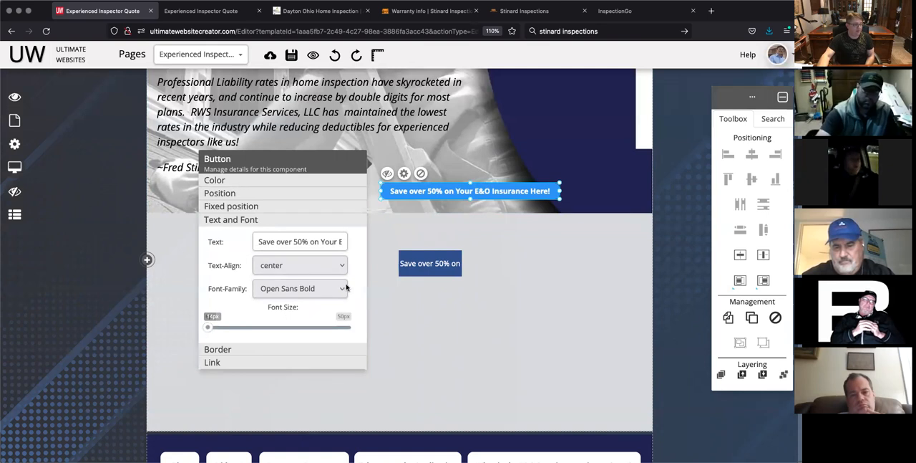
click(409, 252)
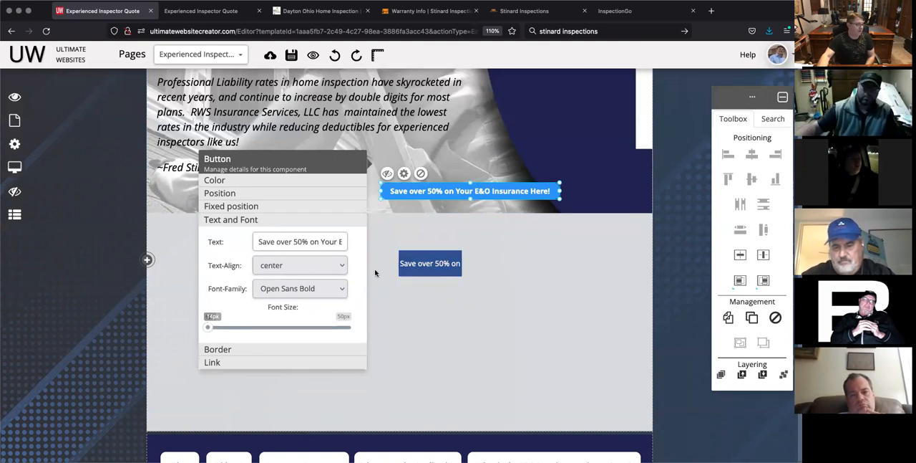
click(422, 242)
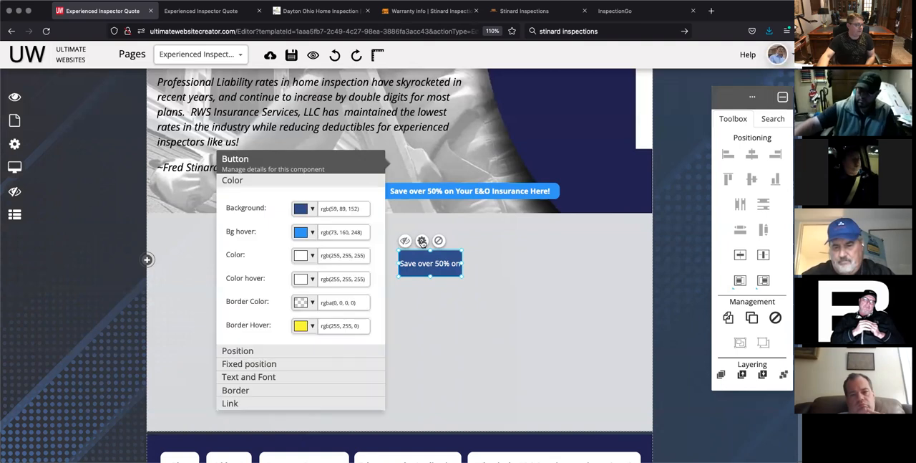
click(242, 377)
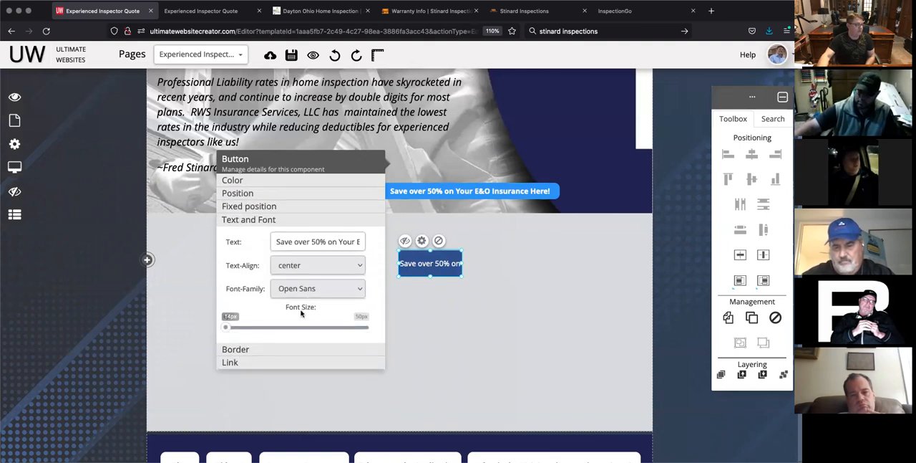
click(317, 289)
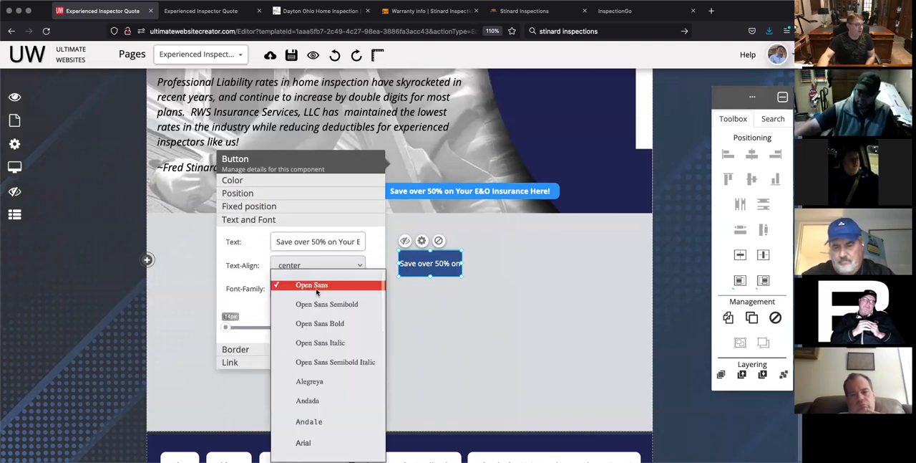
click(331, 324)
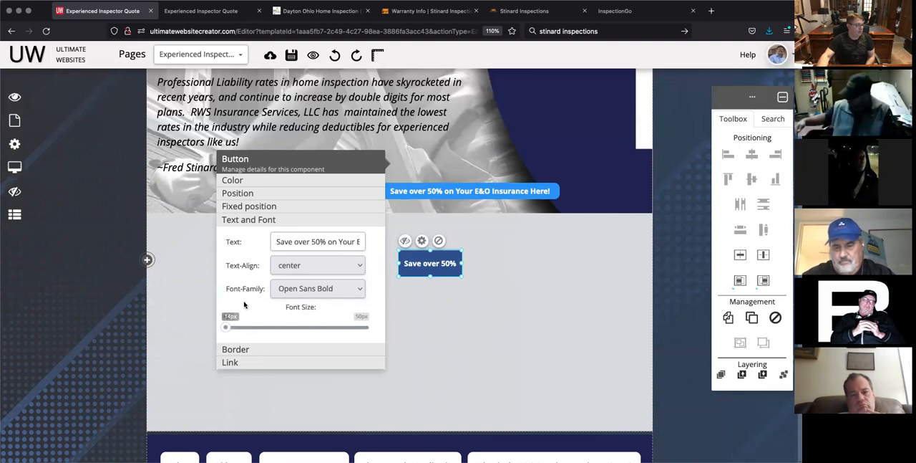
Step: Check the existing banner button's border settings and set the new button's border radius to 10px
click(236, 350)
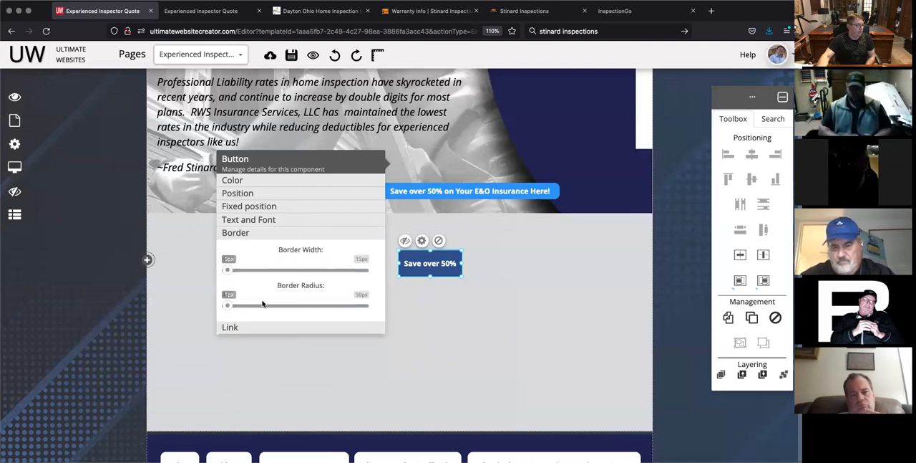
click(458, 191)
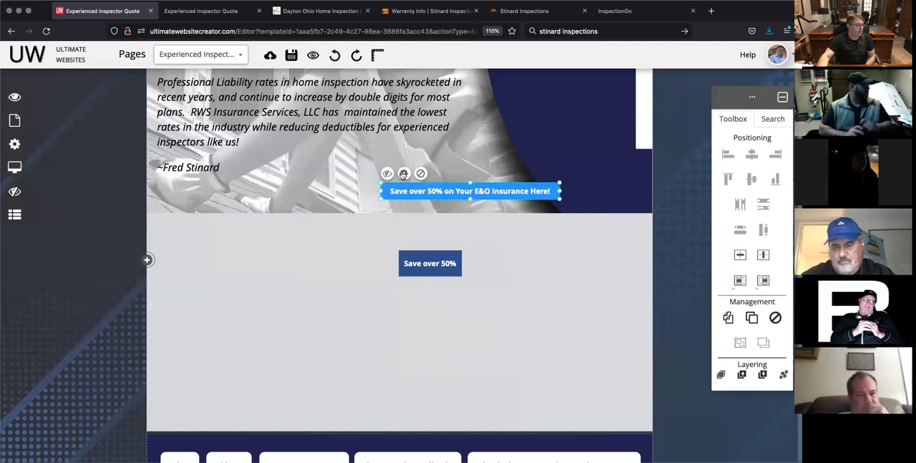
click(404, 173)
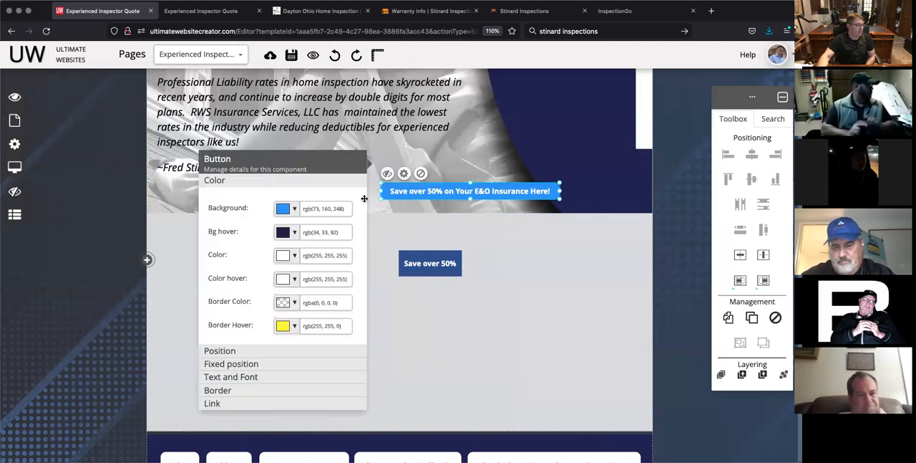
click(220, 388)
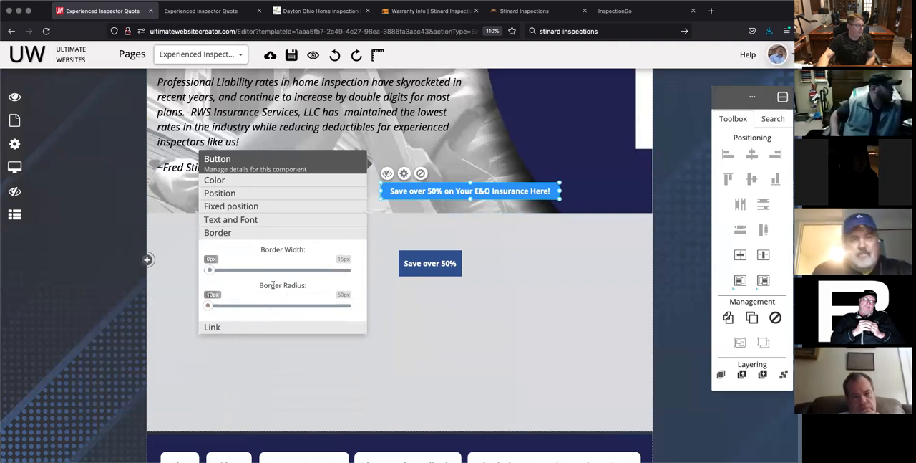
click(403, 248)
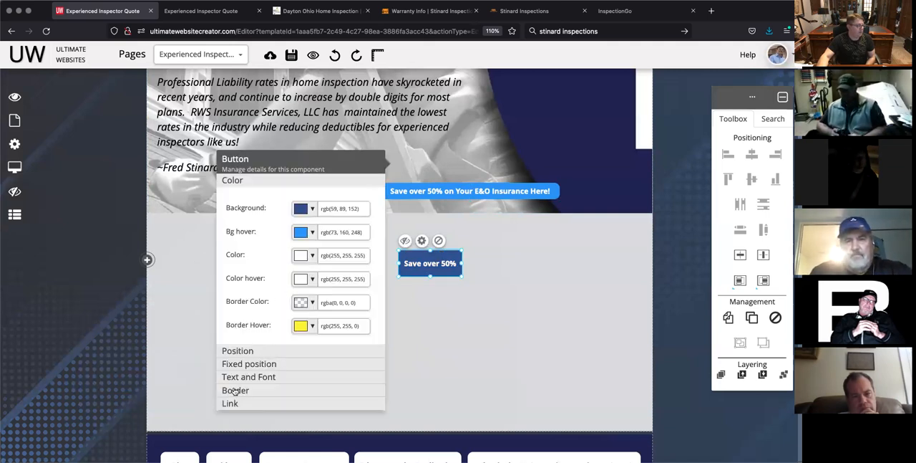
click(253, 393)
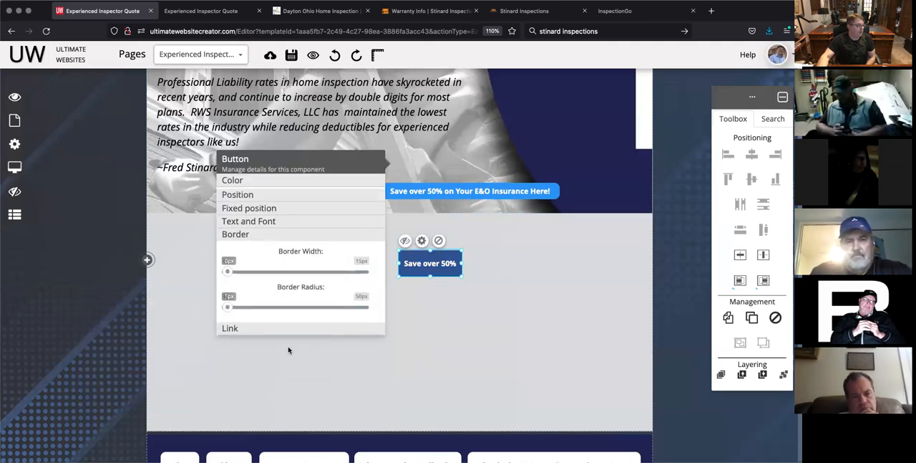
drag(227, 306, 255, 309)
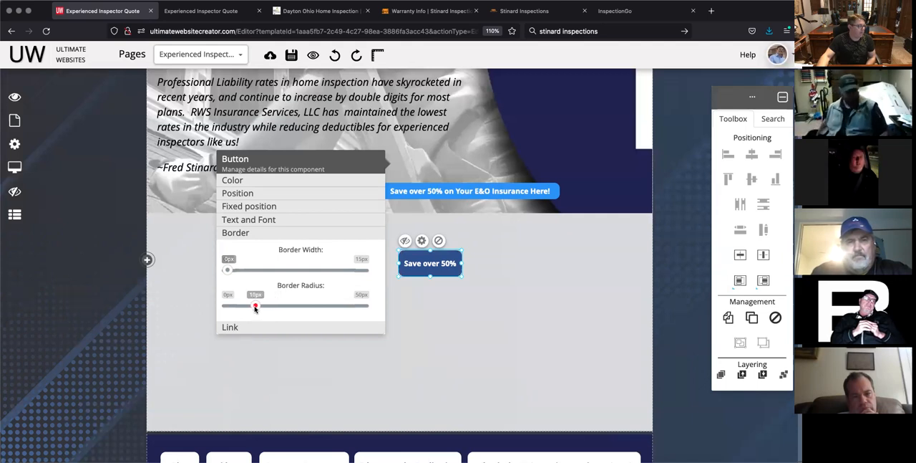
click(247, 269)
Step: Resize the new button to match the existing banner button and place it in the blank area just below the banner
drag(462, 249, 344, 186)
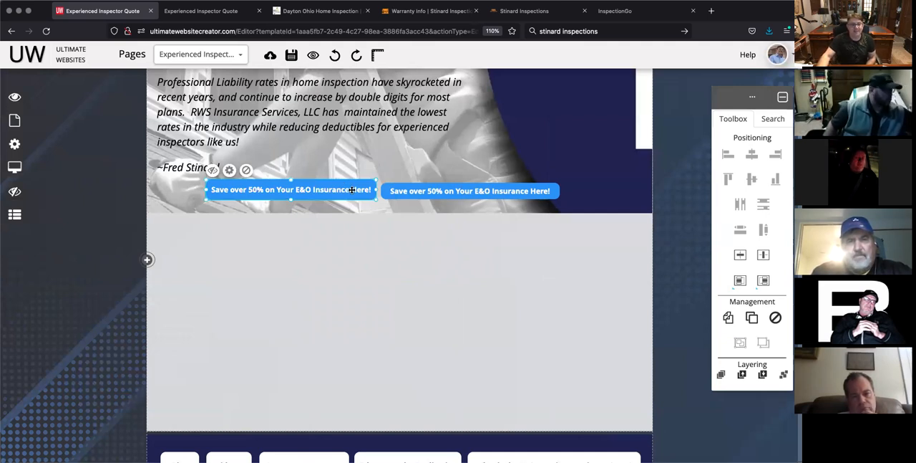
drag(328, 188, 469, 218)
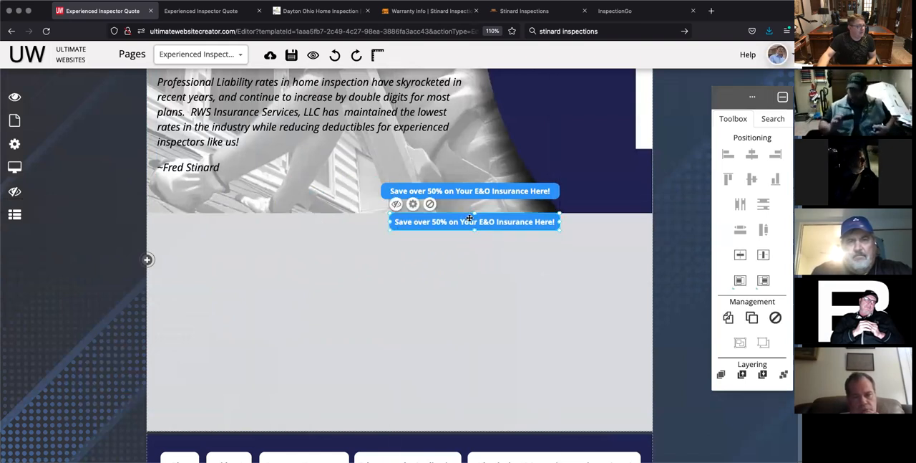
drag(387, 222, 380, 222)
drag(460, 221, 356, 239)
click(400, 286)
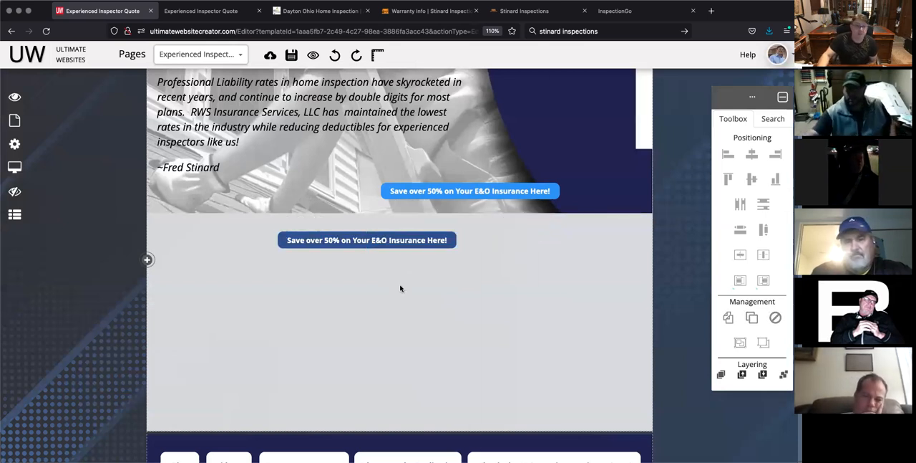
Step: Check the existing banner button's link settings and link the new button to the Apply Now page
click(474, 189)
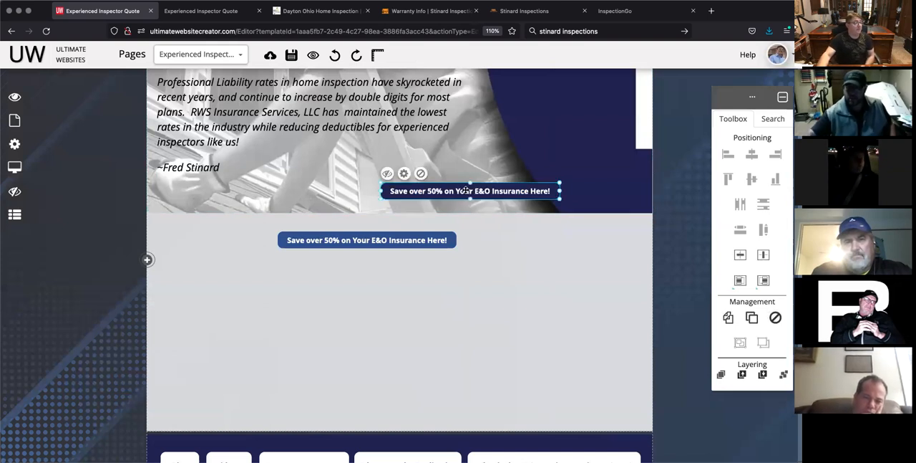
click(404, 173)
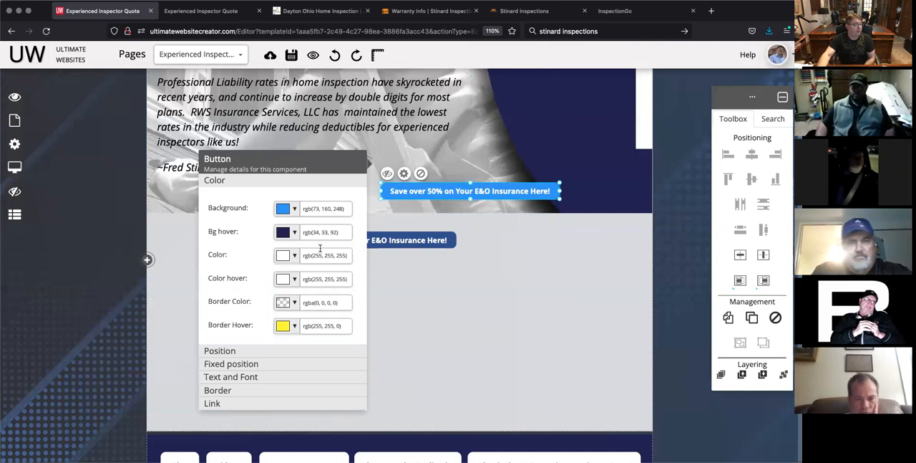
click(213, 402)
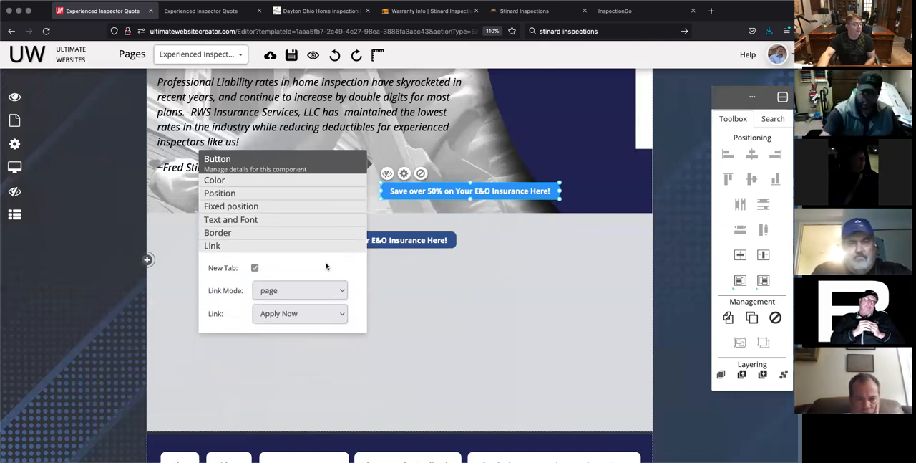
click(444, 305)
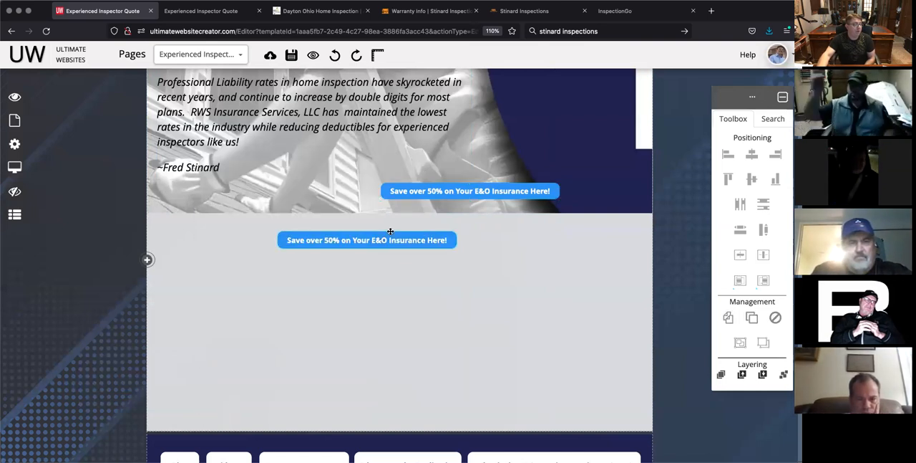
click(379, 240)
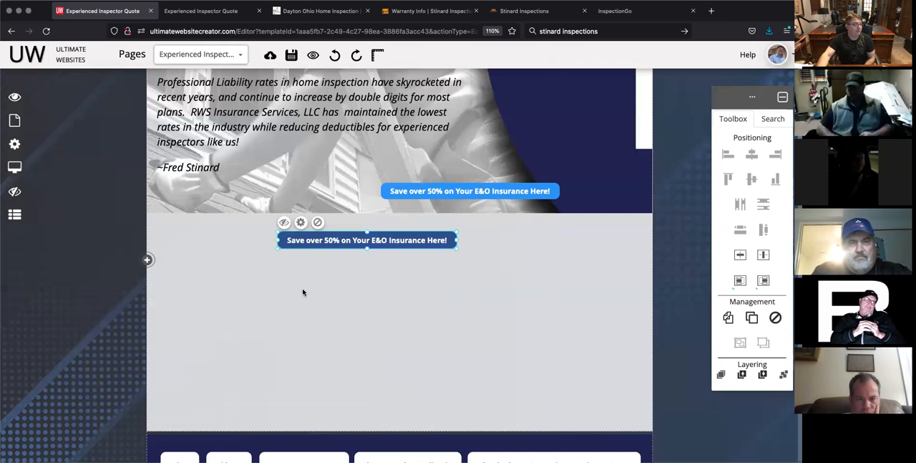
click(301, 222)
click(494, 403)
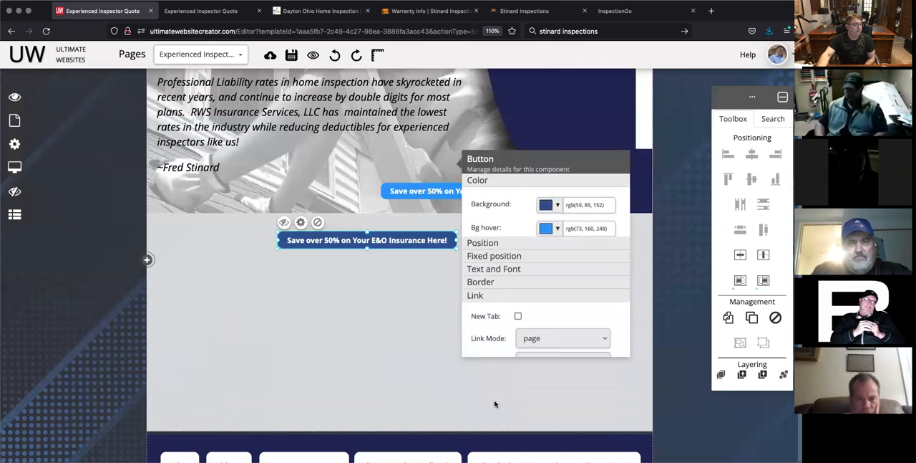
click(563, 315)
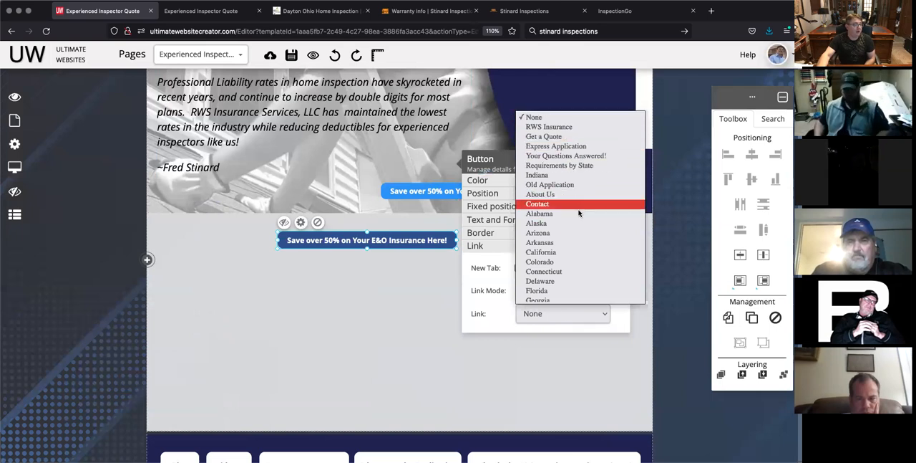
scroll(579, 212, down, 10)
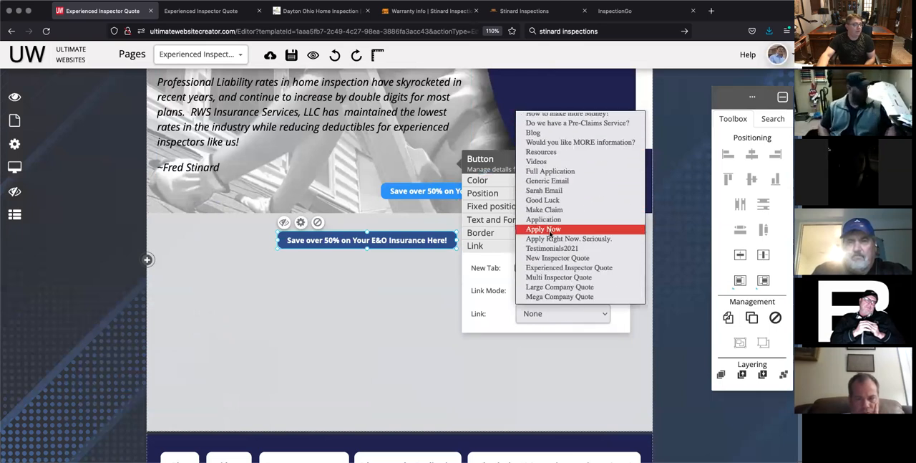
click(552, 229)
click(419, 363)
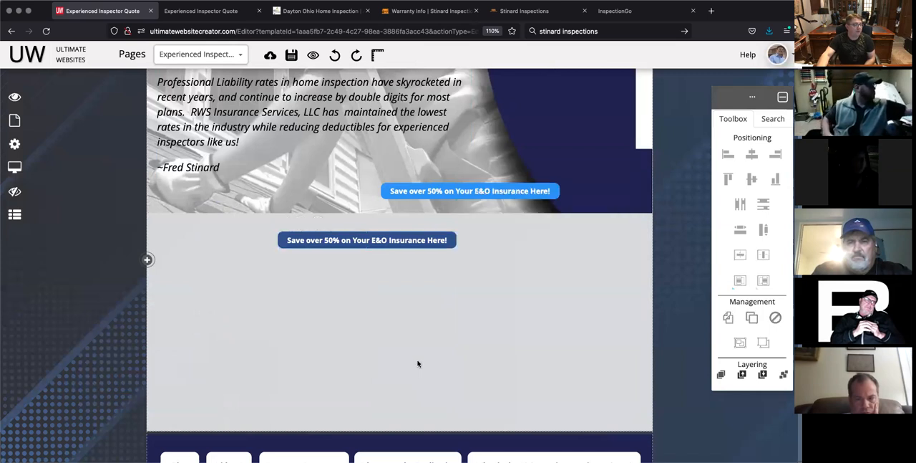
Step: Copy the existing banner button, paste it, and place the copy in the blank area below the banner, lower right of the recreated button
click(472, 191)
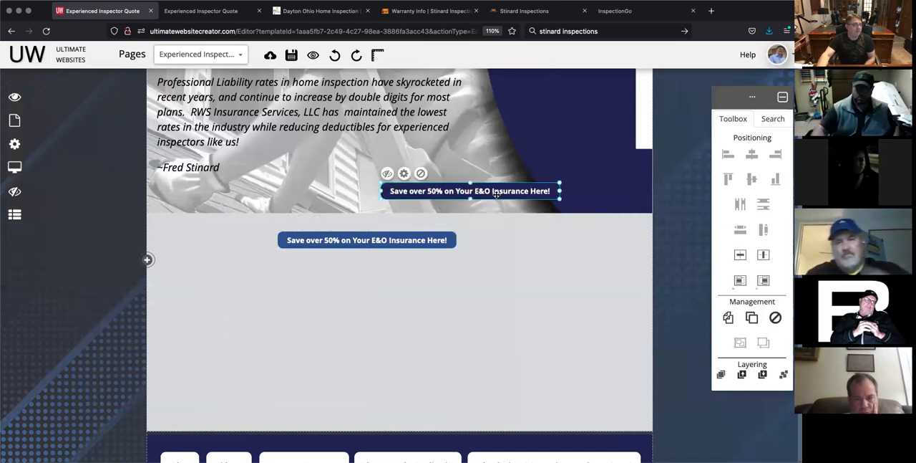
click(729, 319)
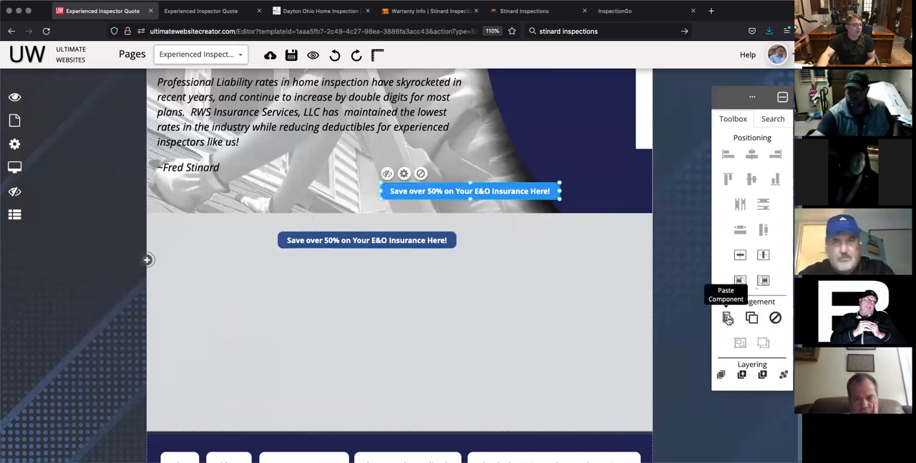
click(539, 265)
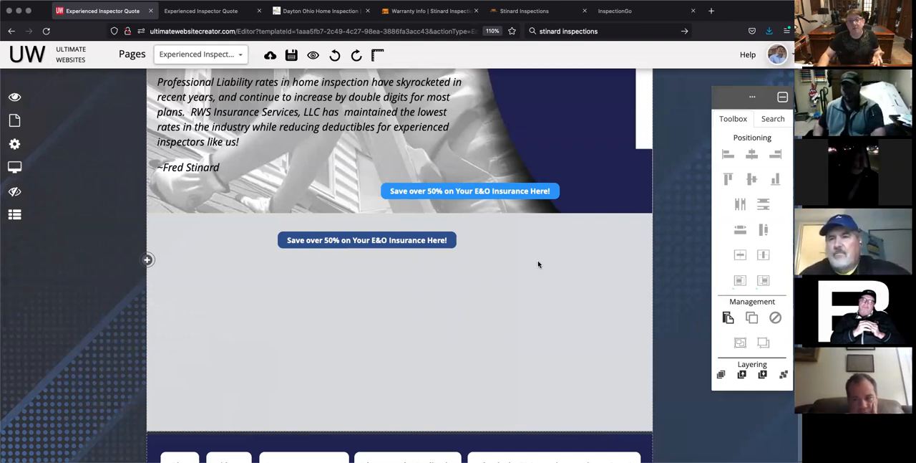
click(728, 319)
scroll(459, 170, up, 2)
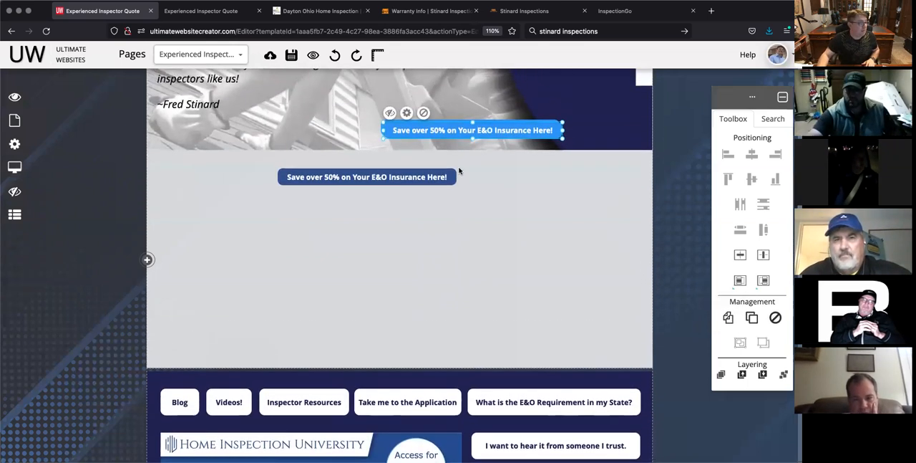
drag(497, 131, 526, 224)
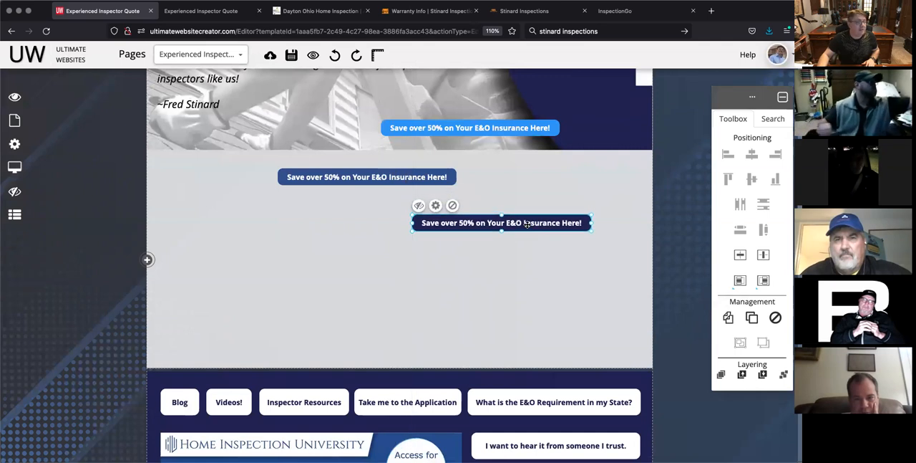
click(497, 264)
Step: Duplicate the pasted light blue button and place the duplicate beside it on the left, in the same row
scroll(499, 265, up, 2)
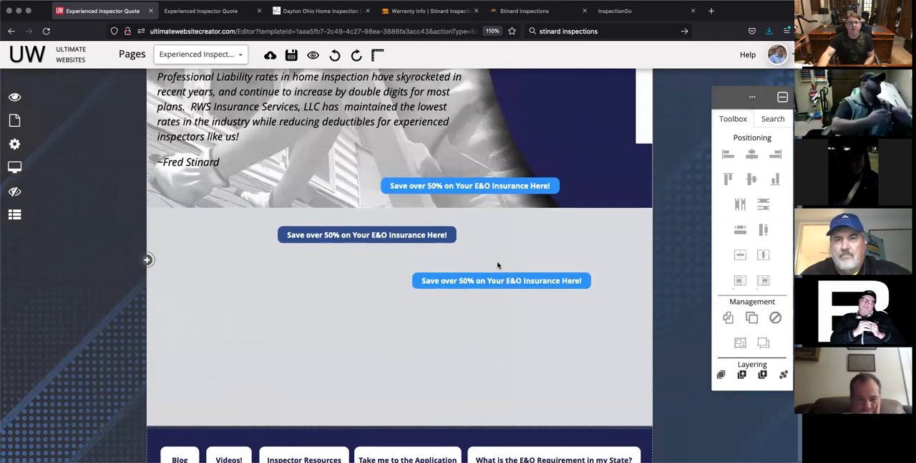
scroll(499, 265, up, 1)
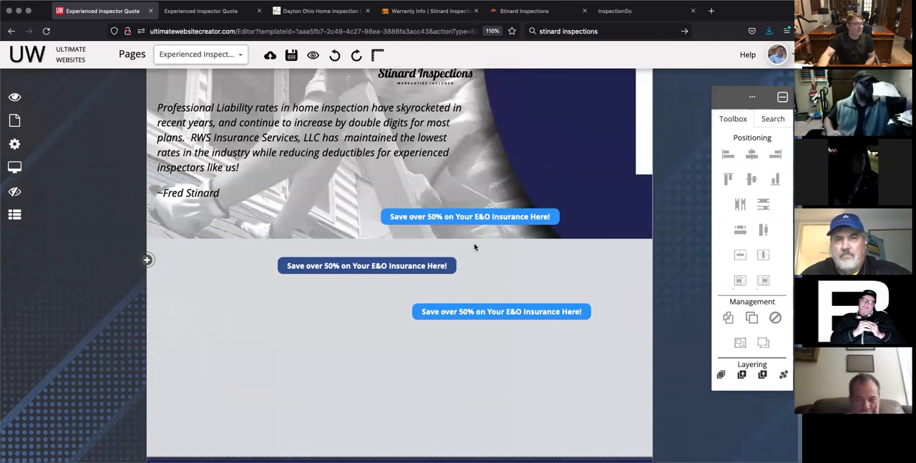
click(495, 311)
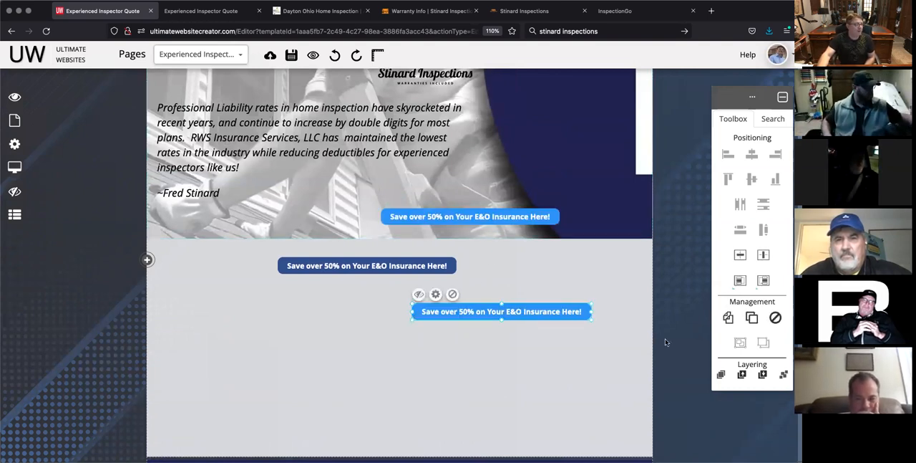
click(751, 317)
drag(515, 312, 314, 311)
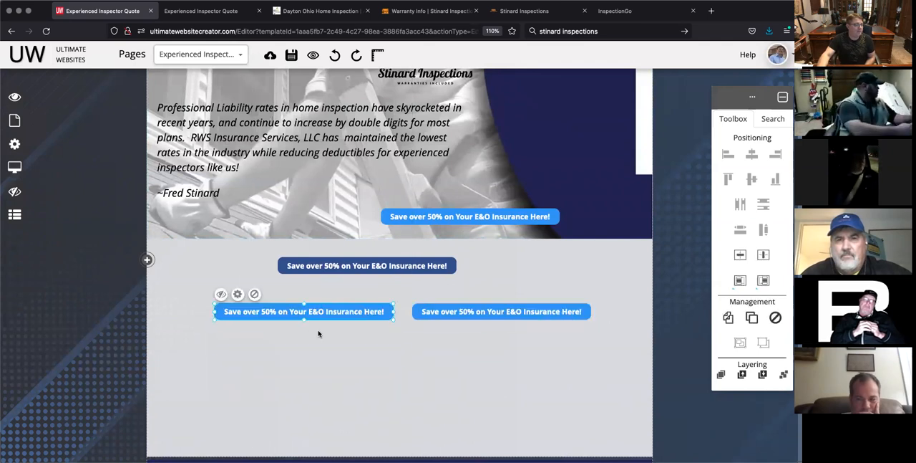
Step: Check the duplicated button's color, text and font, and border settings
click(237, 294)
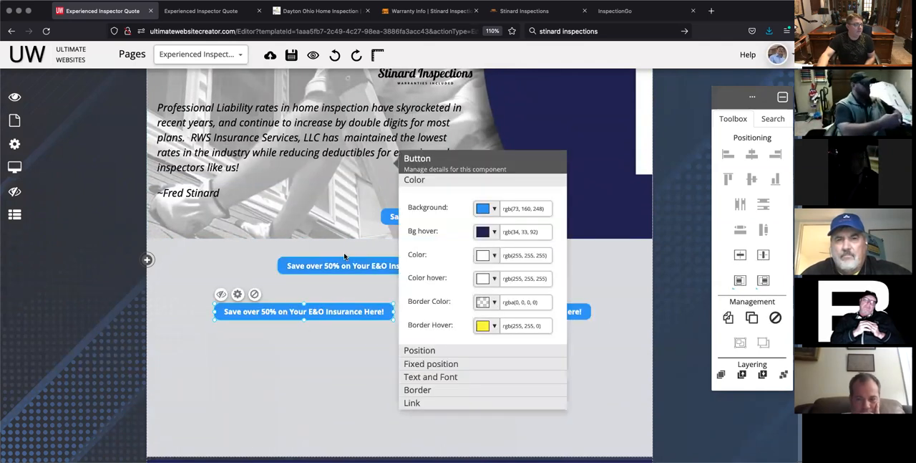
click(430, 377)
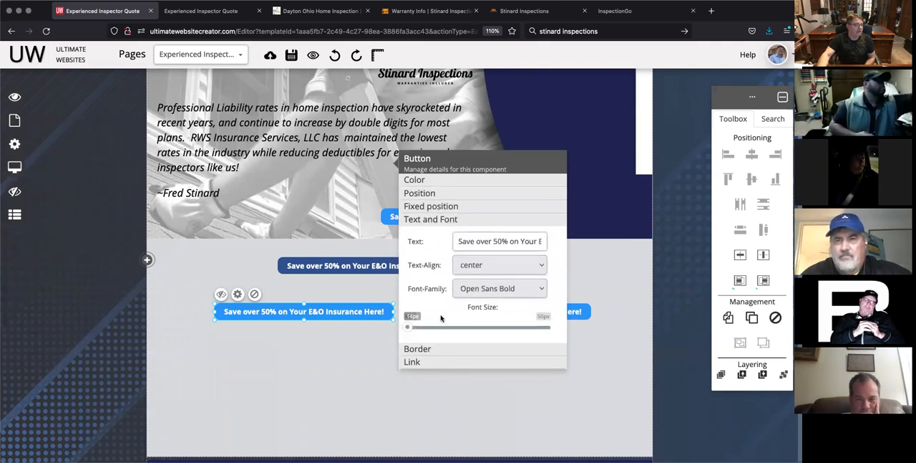
click(422, 349)
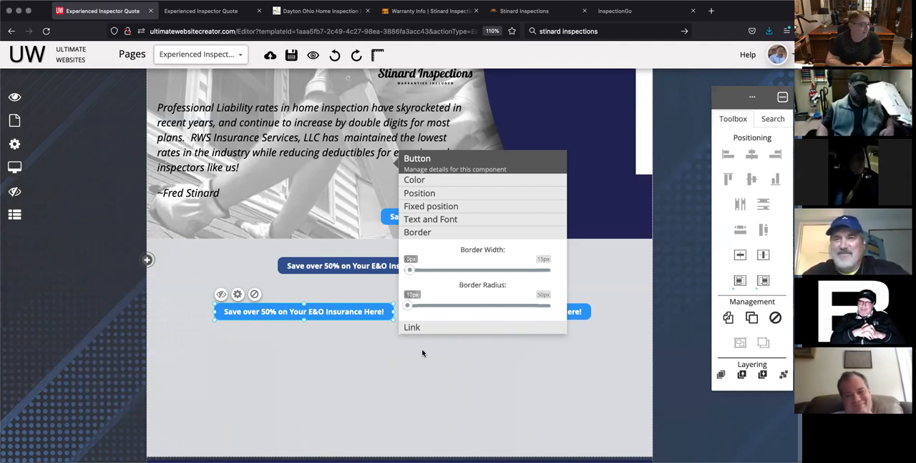
click(422, 351)
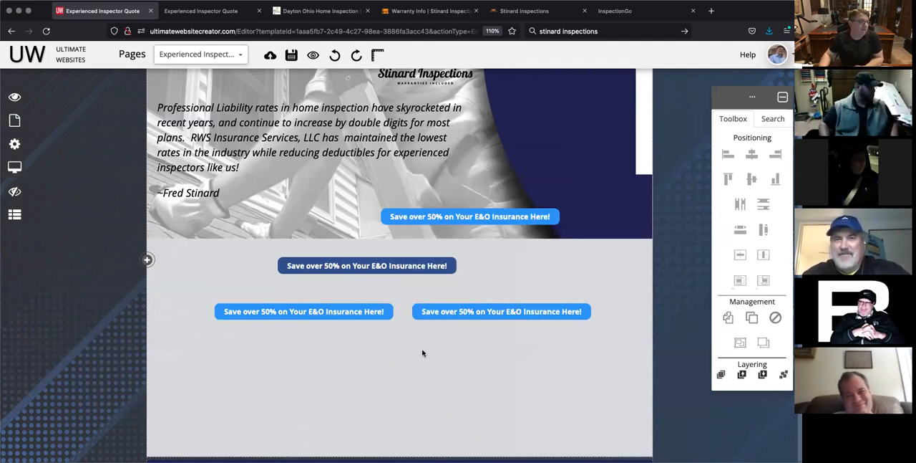